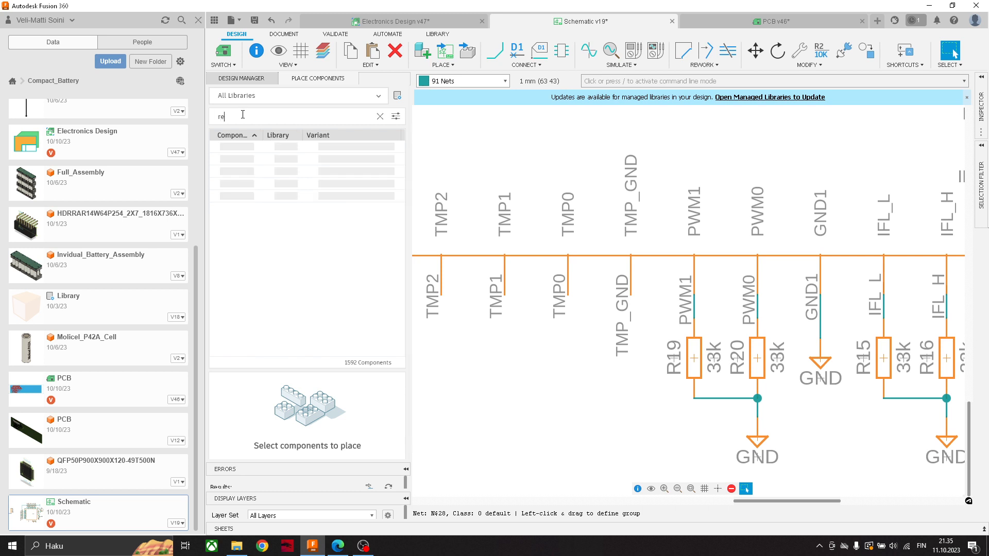
- Place a vertical R resistor, variant CHIP-0402(1005-METRIC), beneath the TMP0 and TMP_GND pins, rotated 90 degrees
type("sistor")
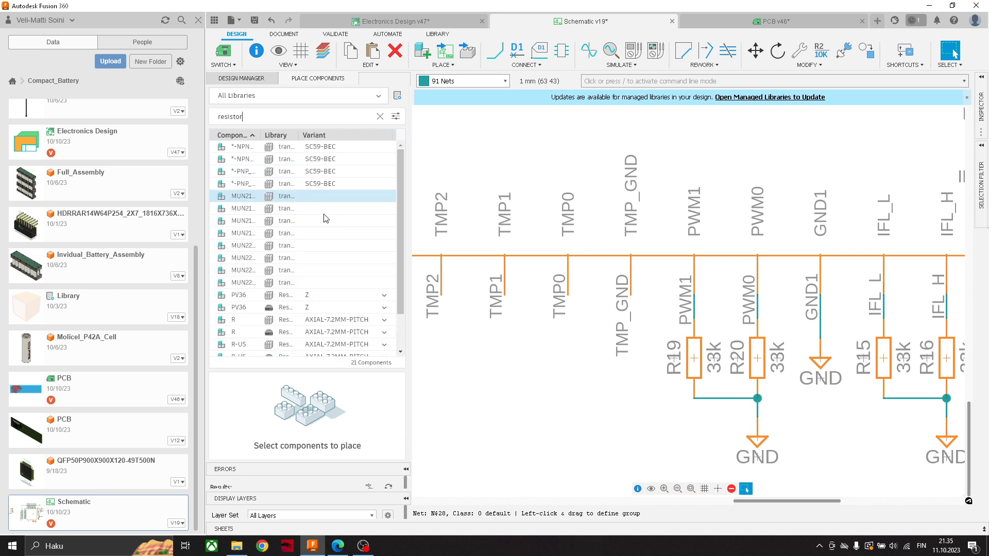
scroll(373, 294, "down", 1)
left_click(384, 293)
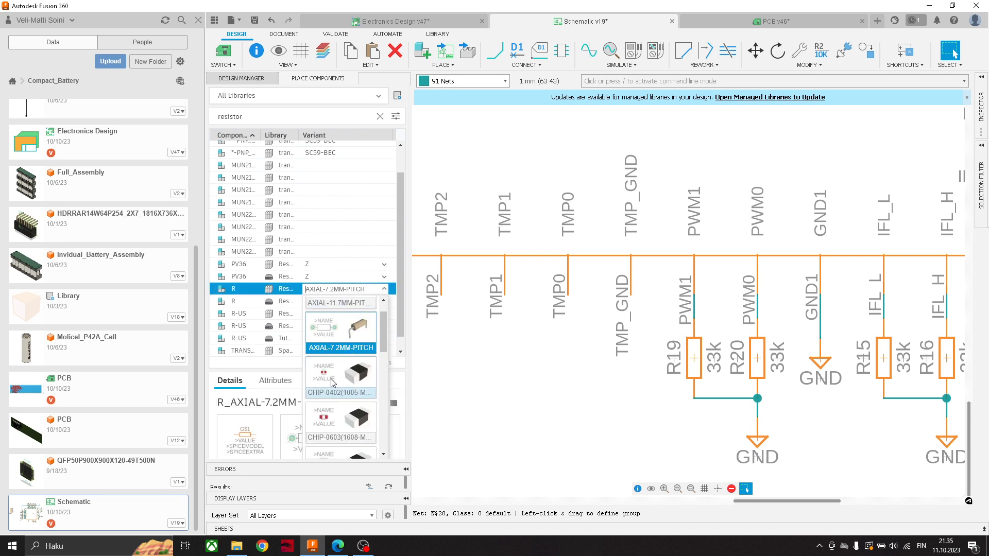
left_click(328, 375)
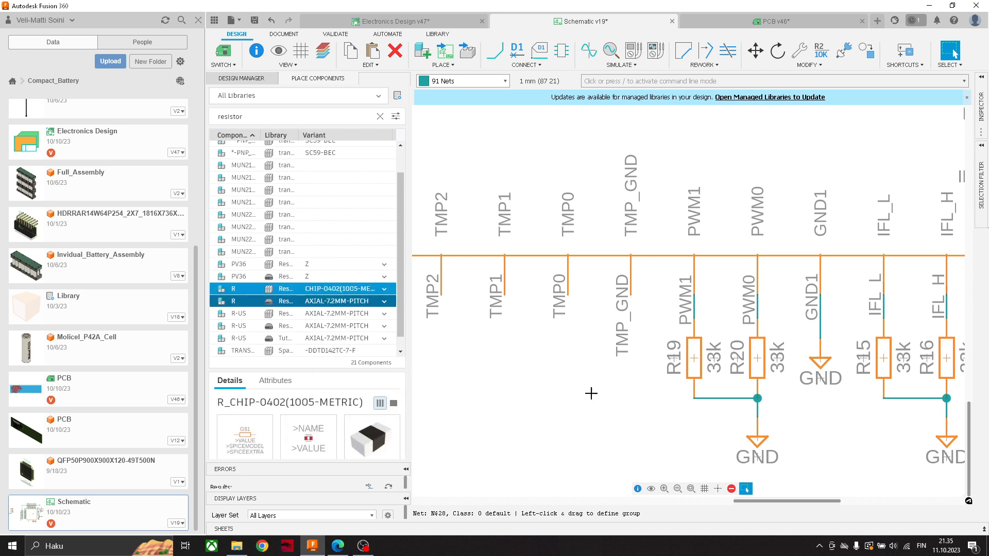
double_click(266, 299)
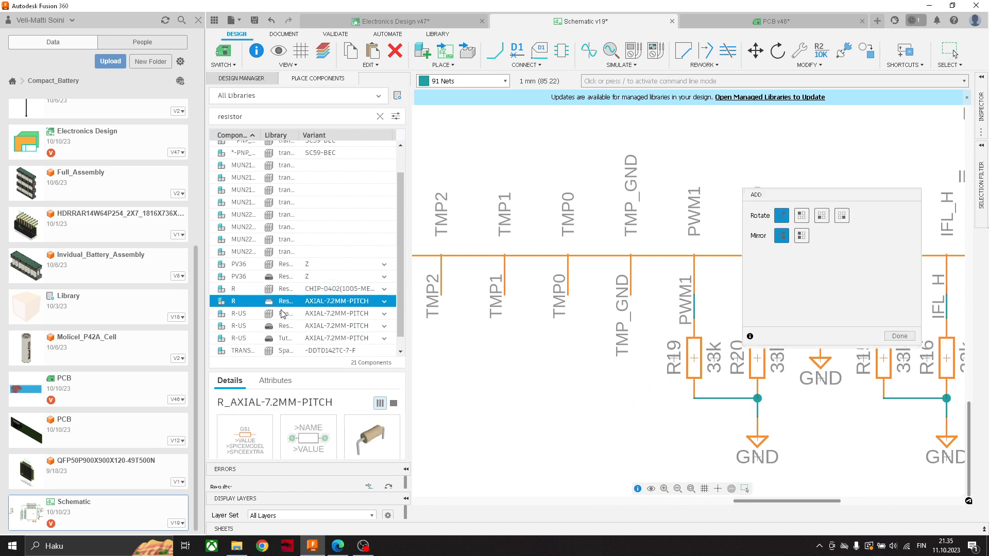
left_click(235, 290)
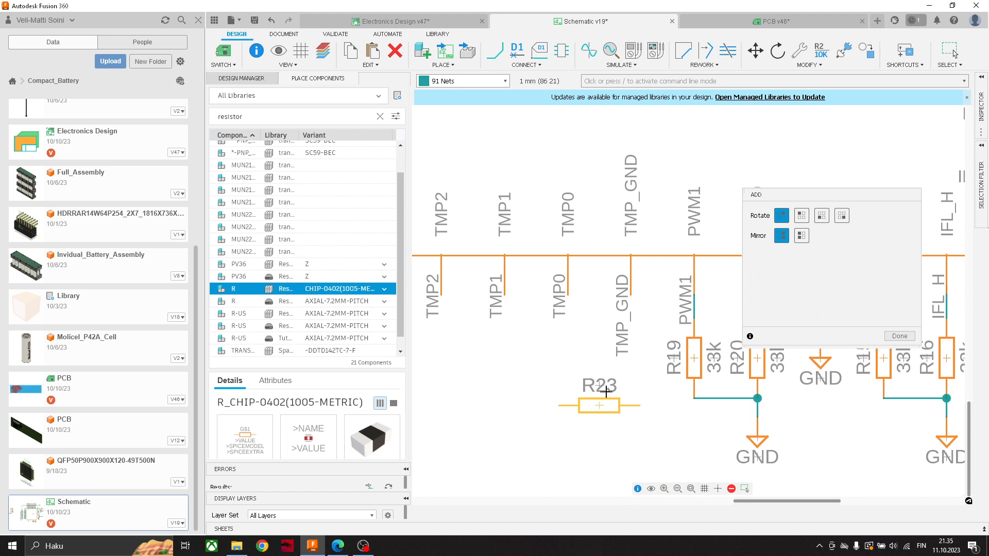
left_click(801, 215)
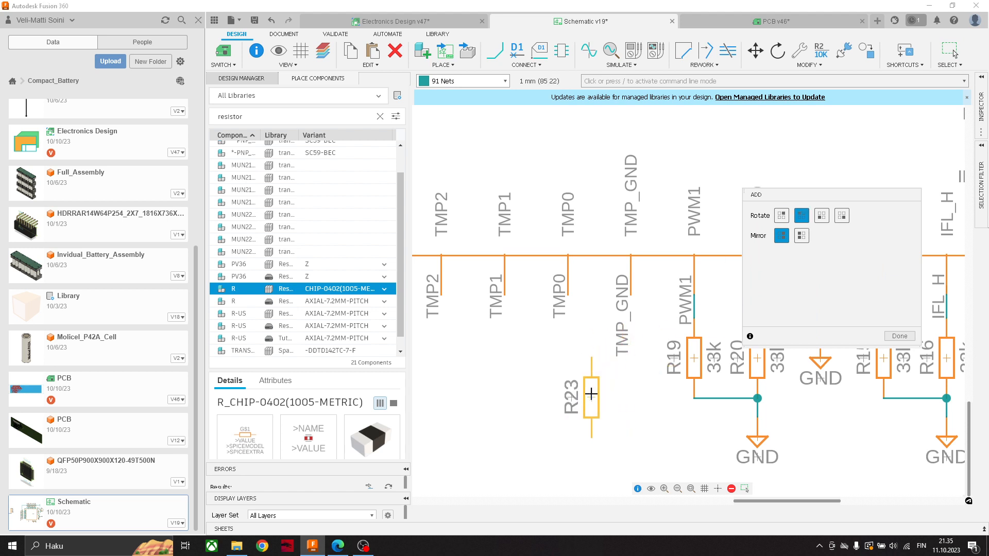
left_click(581, 398)
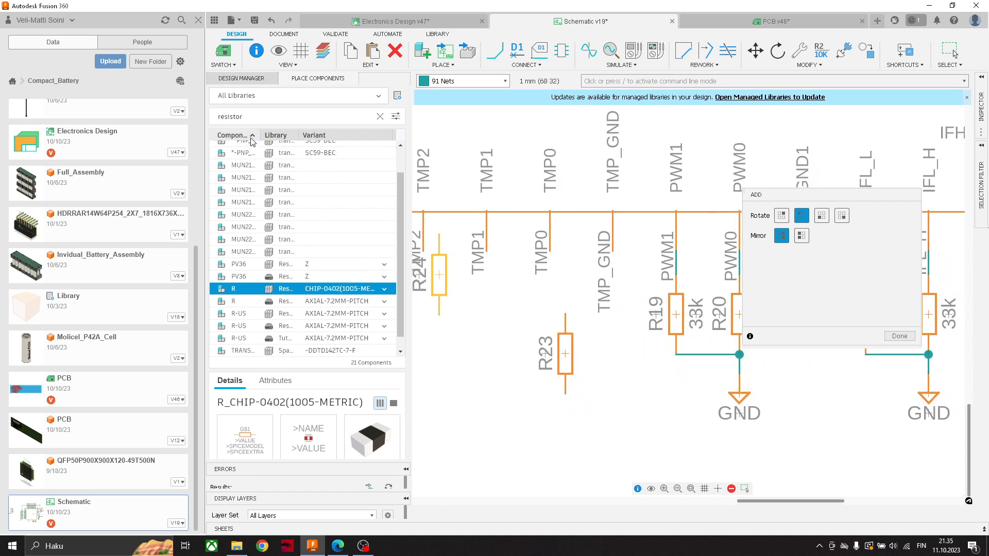
- Find the capacitor component C and place its CHIP-0603(1608-METRIC) variant directly below the TMP_GND pin, beside resistor R23
left_click_drag(251, 118, 186, 117)
type("capaci")
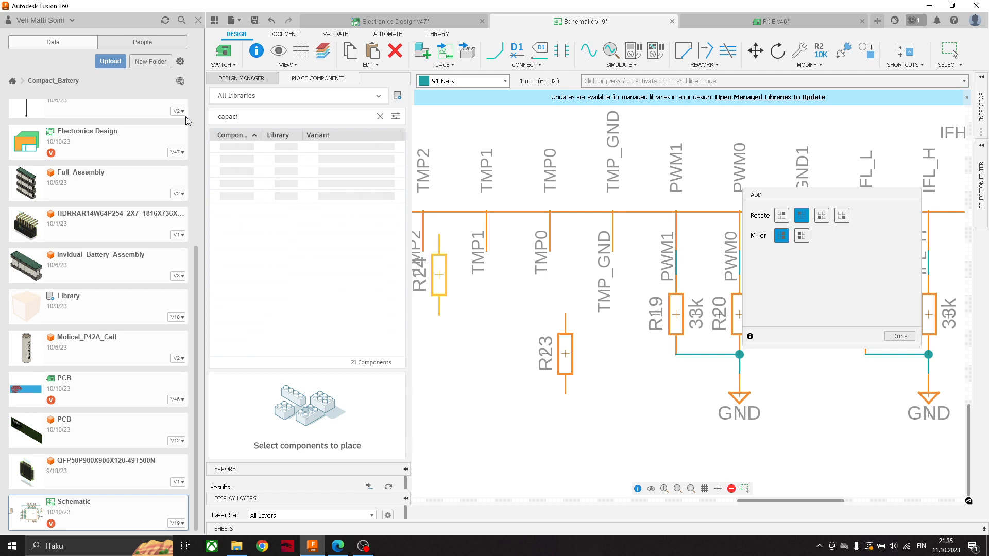
type("tor")
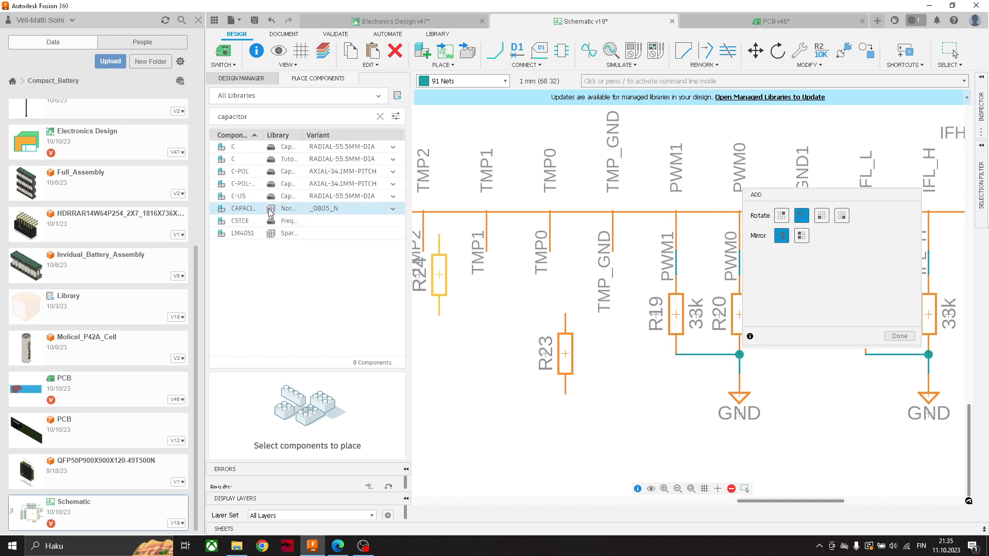
left_click(373, 147)
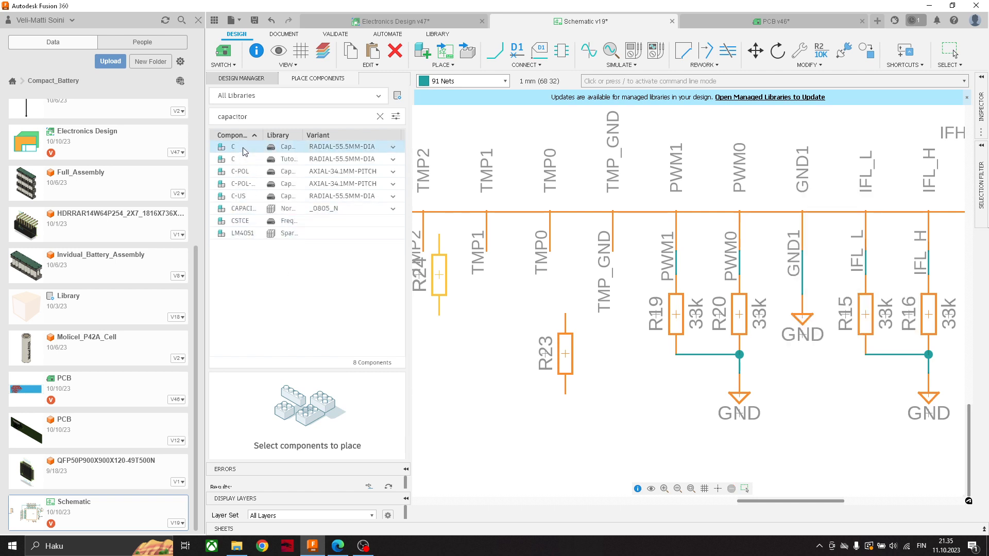
left_click(392, 146)
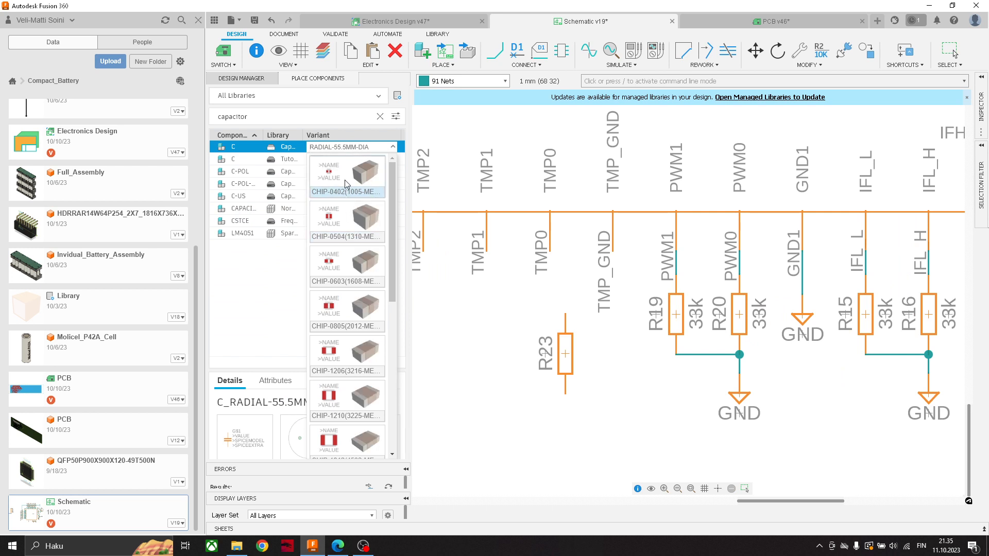
left_click(347, 265)
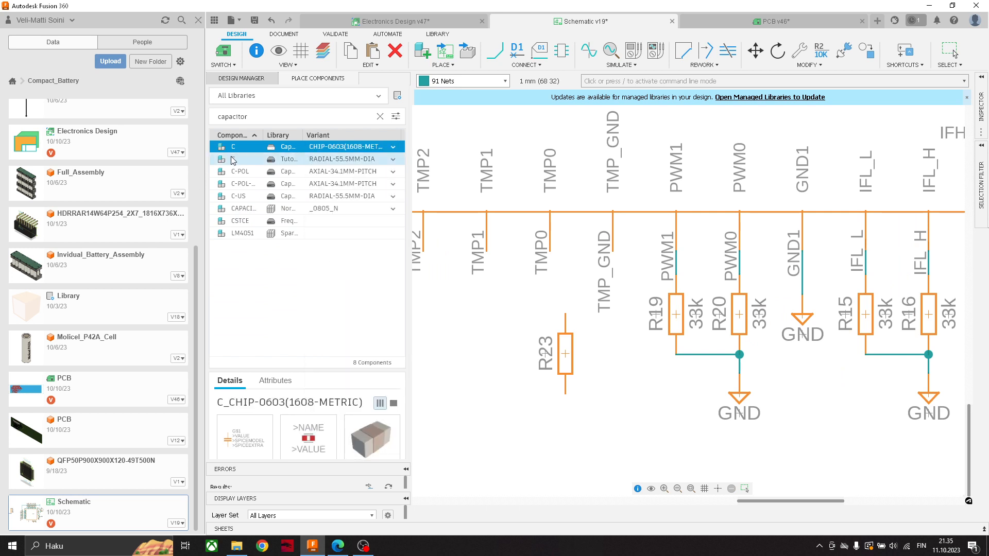
left_click_drag(234, 149, 612, 346)
left_click(612, 346)
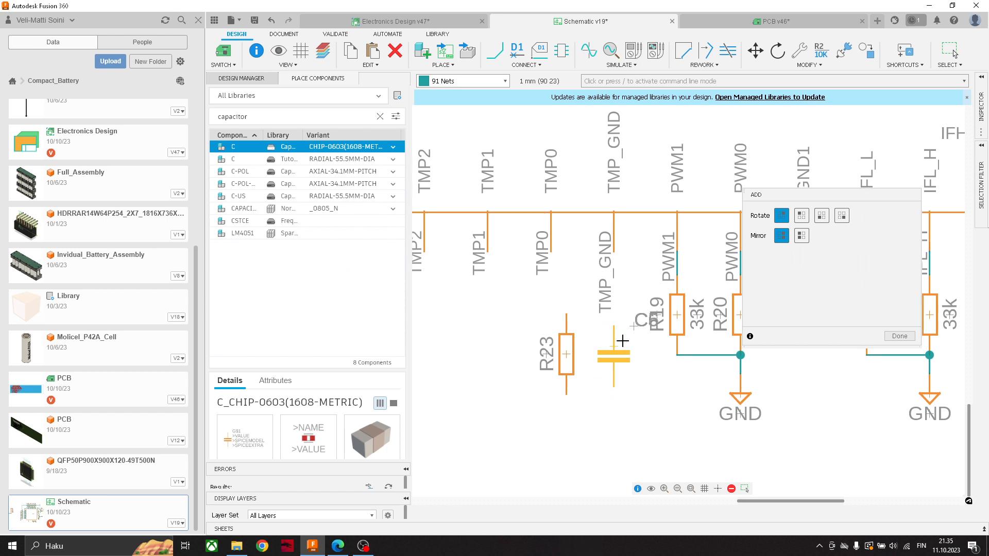
key("Escape")
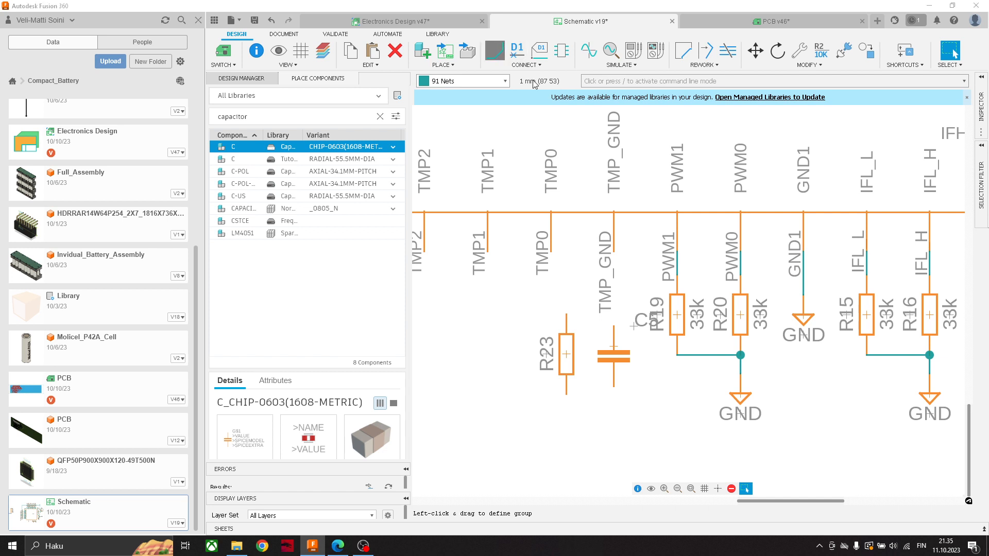
- Wire the TMP_GND pin to the upper ends of the new capacitor and resistor R23
left_click(494, 50)
left_click(614, 251)
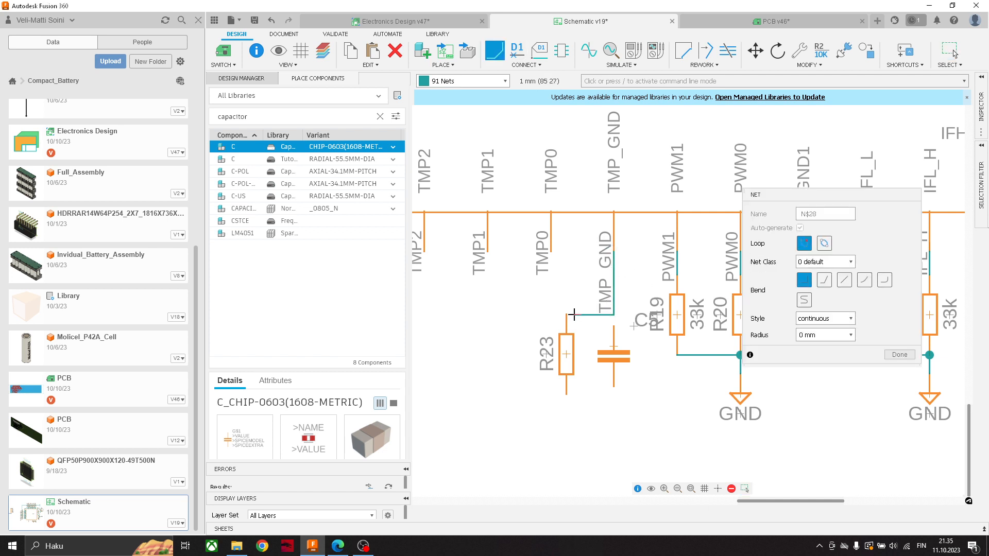
left_click(614, 326)
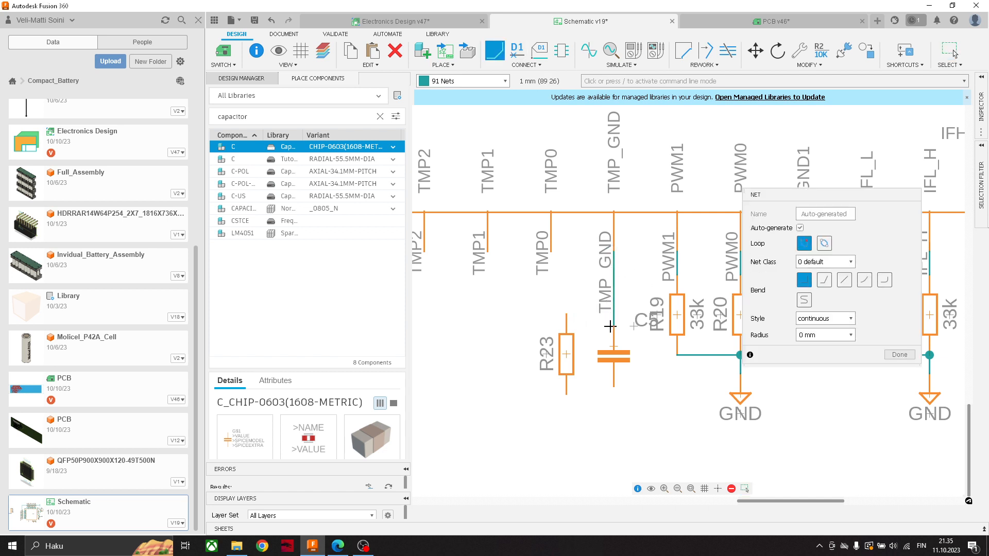
left_click(614, 328)
left_click(566, 315)
middle_click_drag(607, 361, 587, 309)
key("Escape")
left_click_drag(548, 305, 545, 317)
middle_click_drag(598, 328, 600, 328)
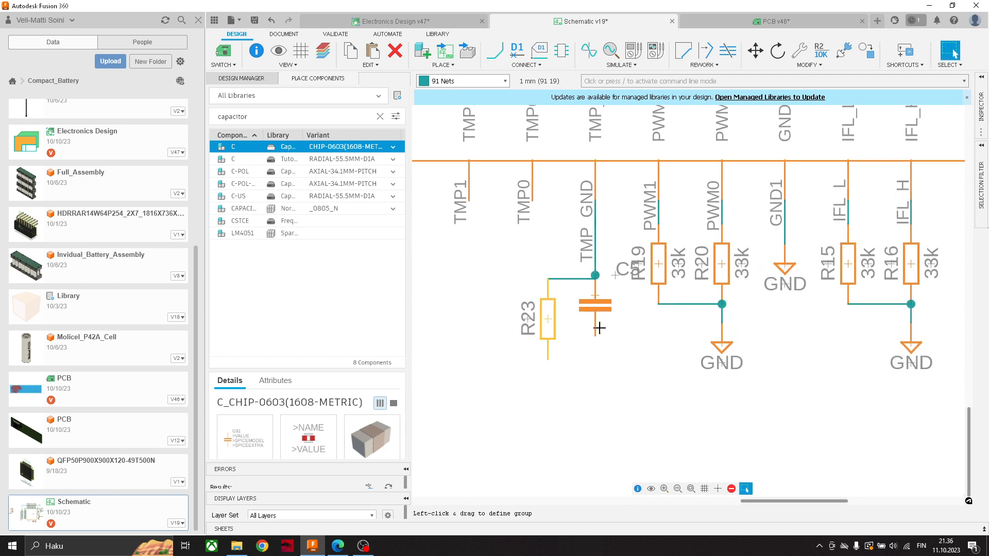
middle_click_drag(626, 363, 641, 330)
left_click(633, 321)
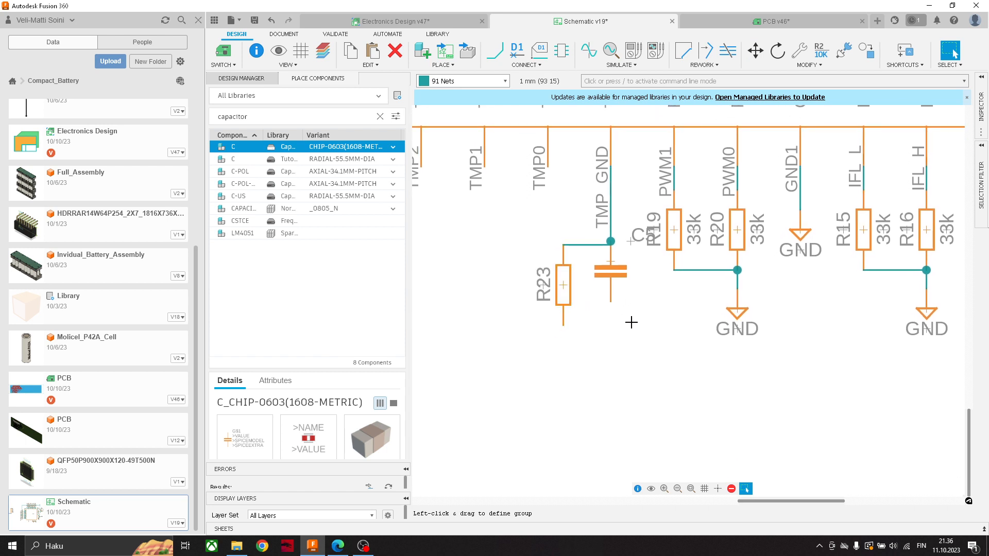
- Copy the GND symbol under R20 and paste it below resistor R23 and the new capacitor
left_click(738, 313)
key("ctrl+c")
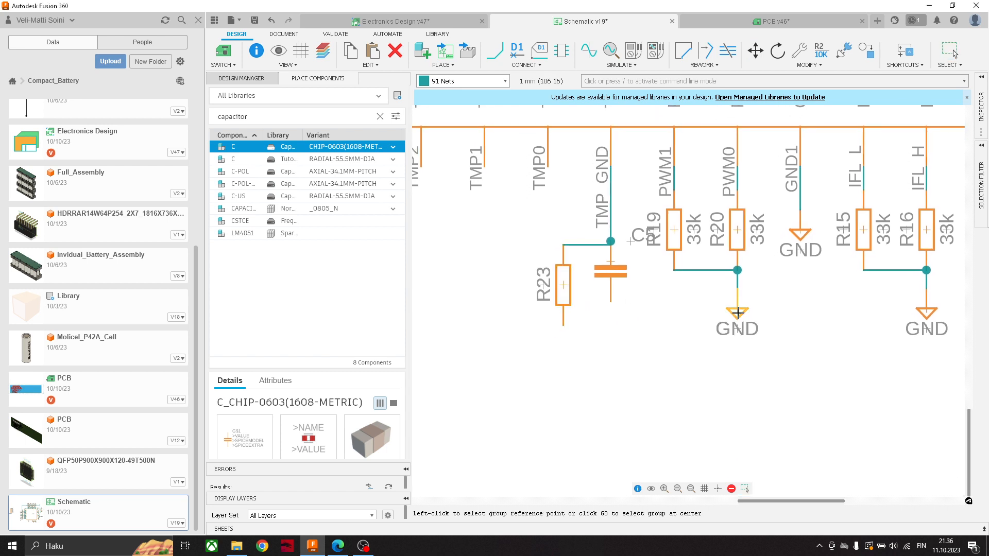
key("ctrl+v")
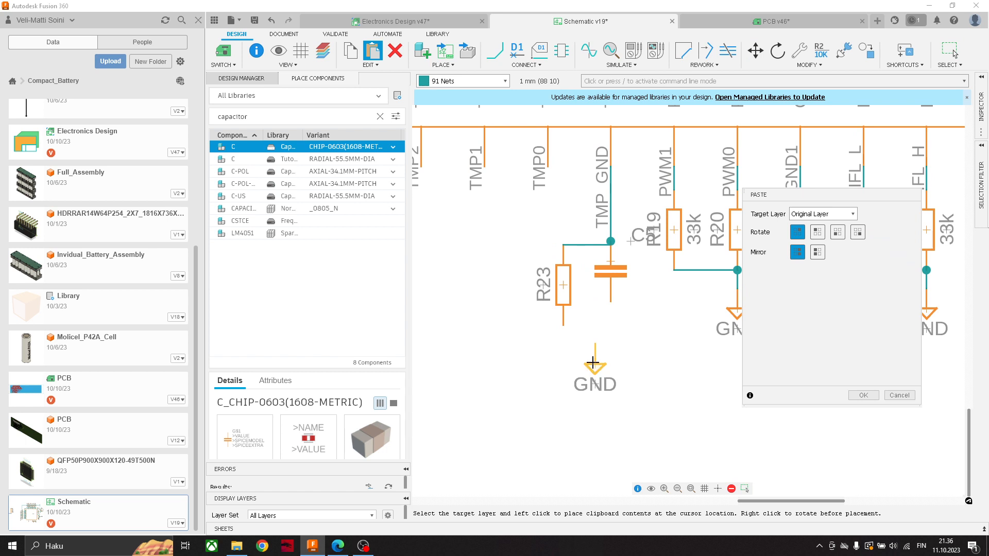
left_click(593, 363)
- Wire the lower ends of resistor R23 and the new capacitor to the pasted GND symbol
left_click(494, 50)
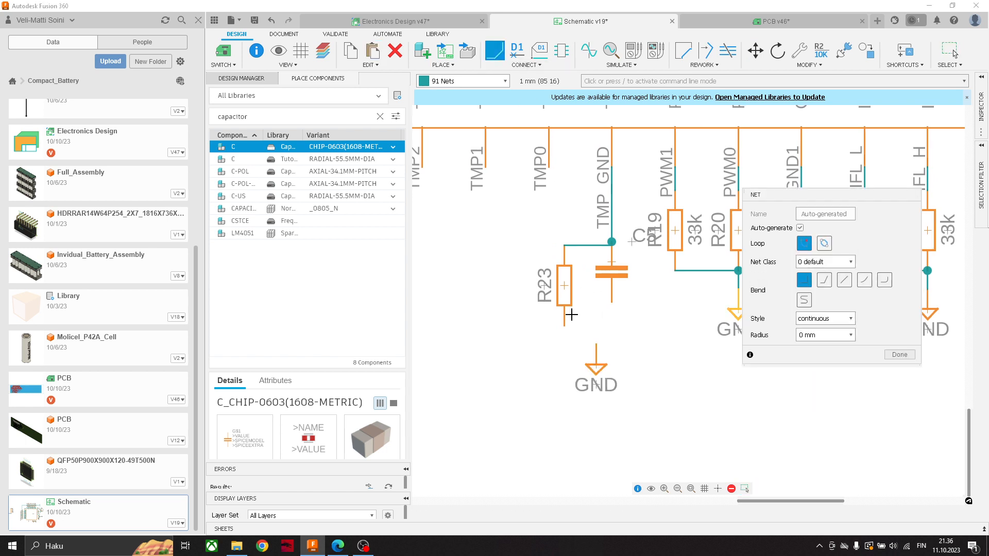
left_click(596, 344)
left_click(612, 302)
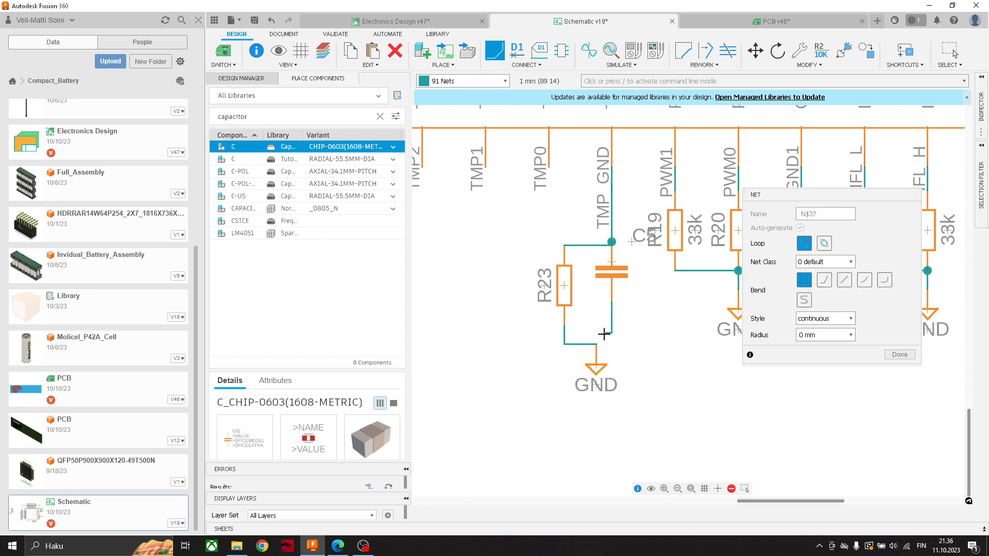
left_click(595, 344)
scroll(618, 321, "down", 2)
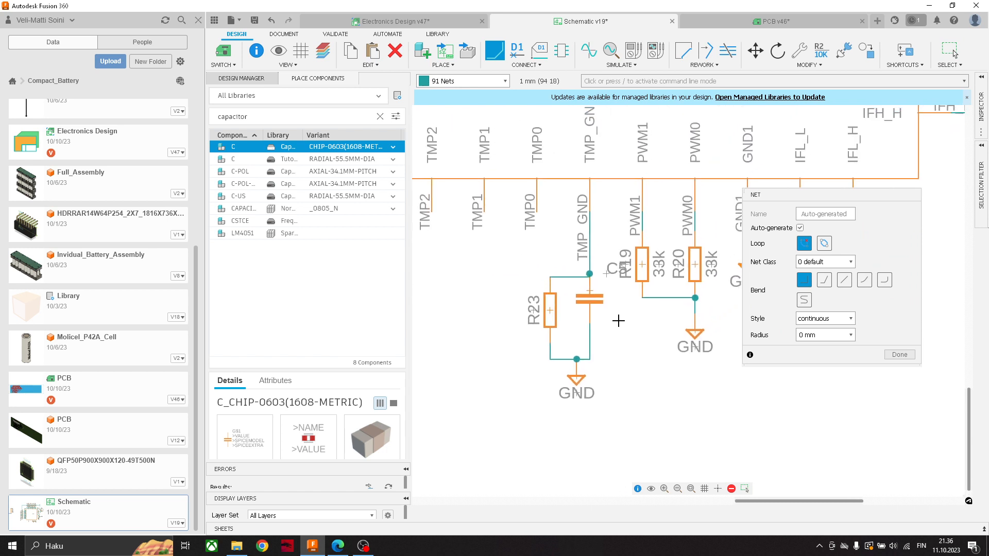
key("Escape")
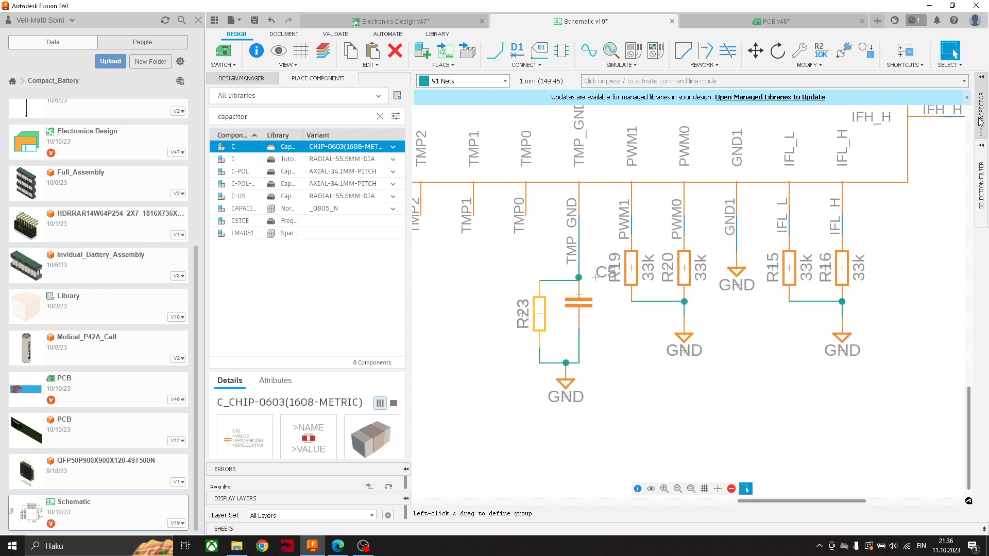
- Set the value of resistor R23 to 100
left_click(859, 250)
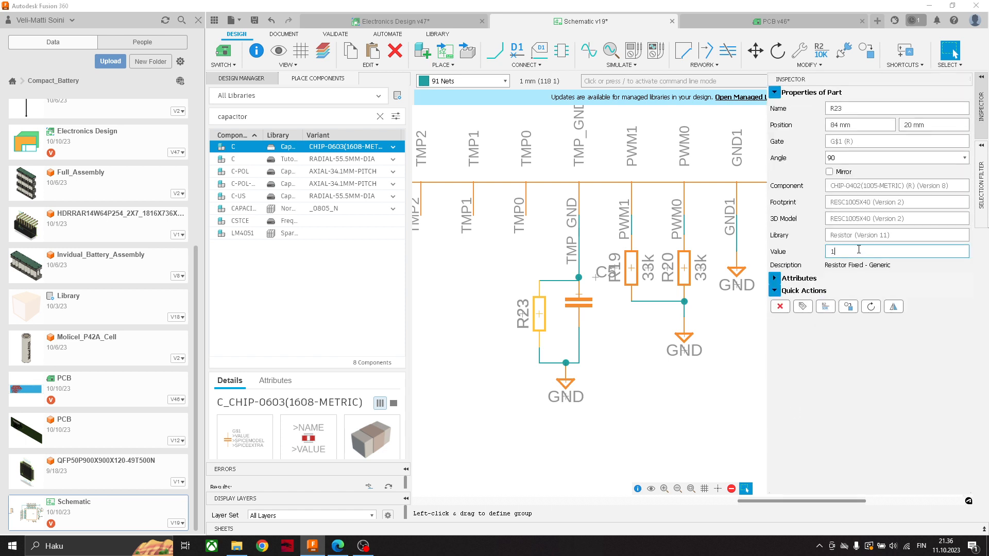
type("100")
key("Return")
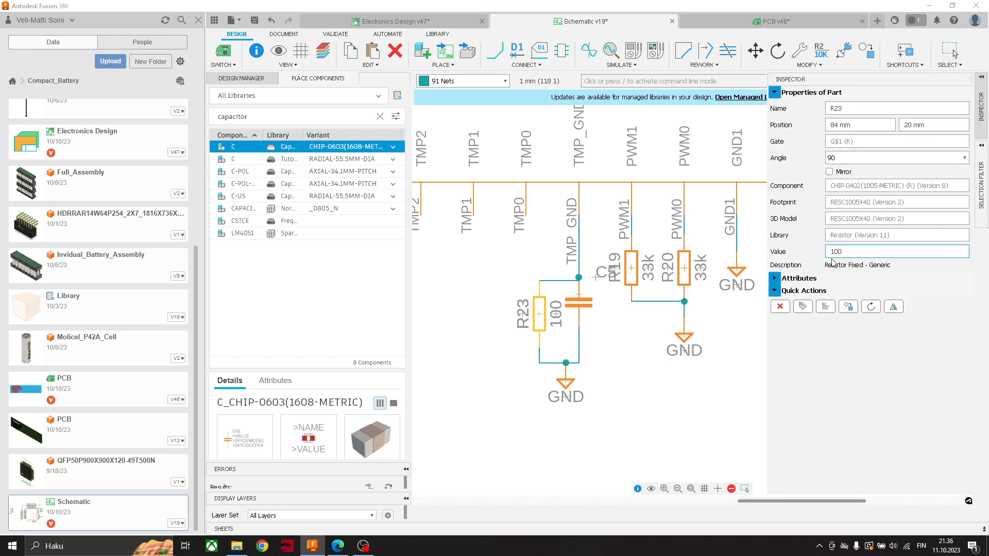
- Set the value of the capacitor below TMP_GND to 10nF
left_click(573, 306)
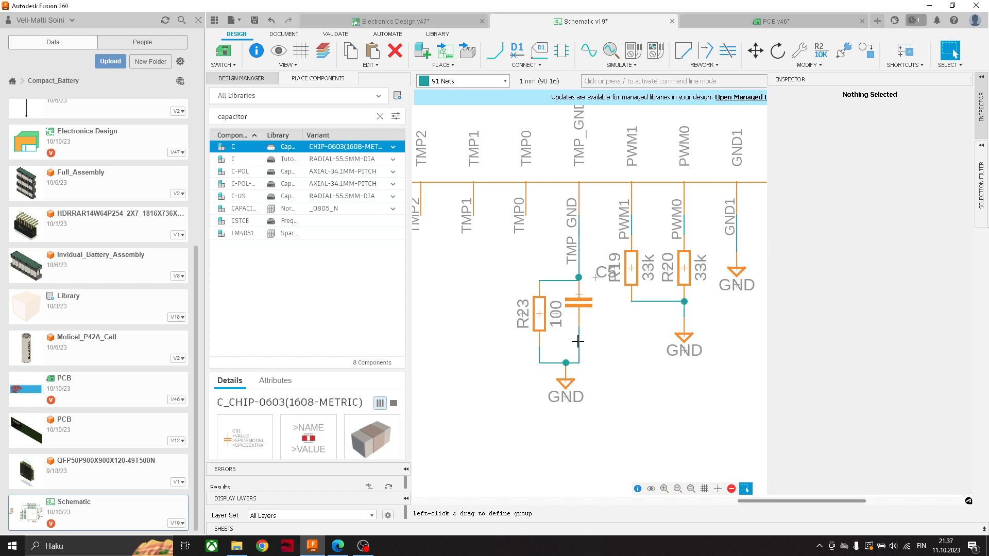
left_click(578, 301)
left_click(846, 251)
type("10")
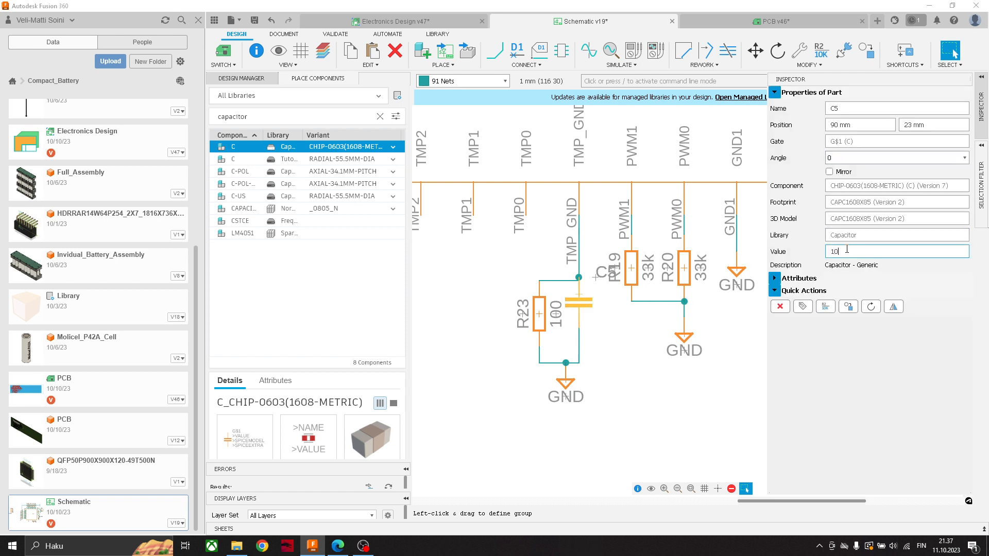
type("nF")
key("Return")
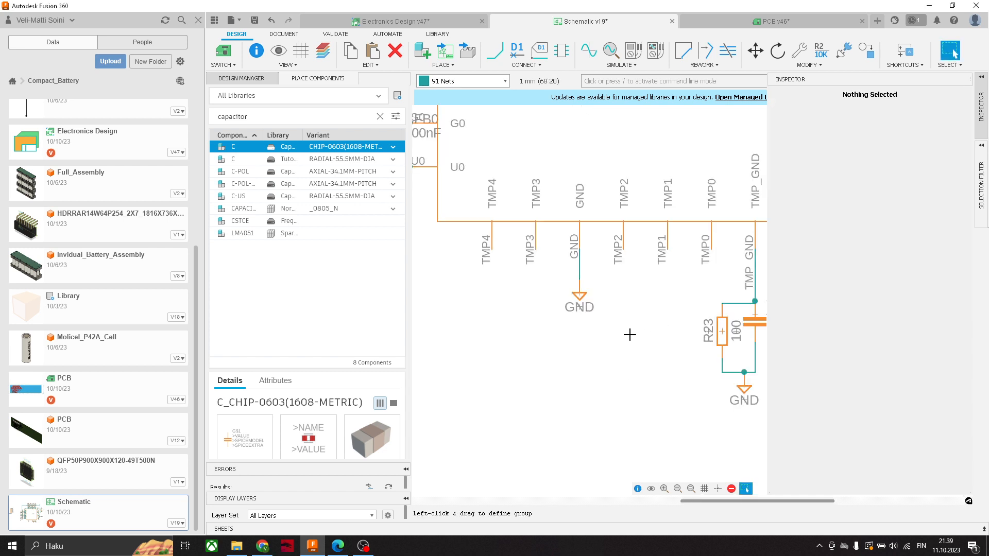
- Copy the GND symbol beneath the chip's GND pin and paste it below the TMP4 pin
scroll(497, 263, "up", 1)
scroll(497, 262, "down", 1)
middle_click_drag(543, 264, 566, 264)
middle_click_drag(637, 277, 610, 280)
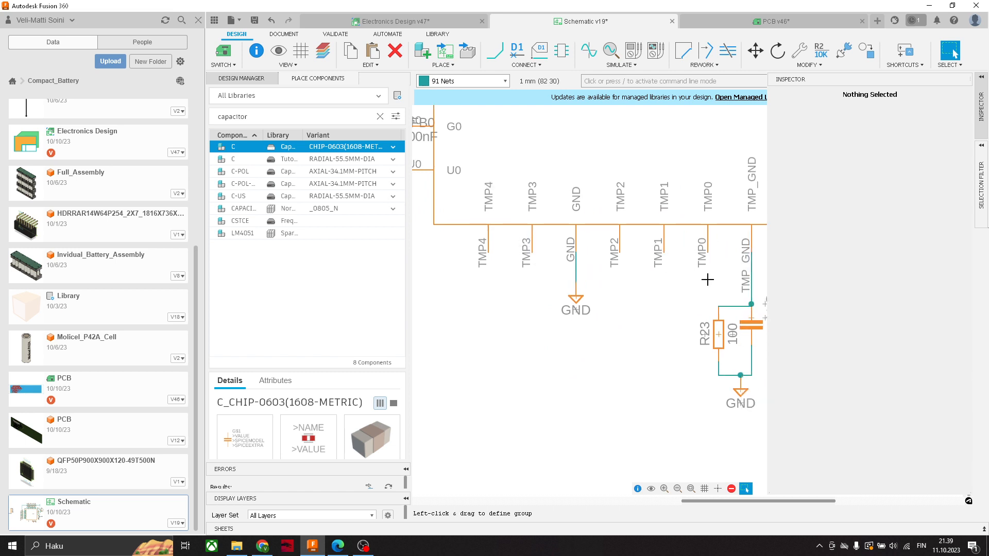
scroll(485, 251, "up", 1)
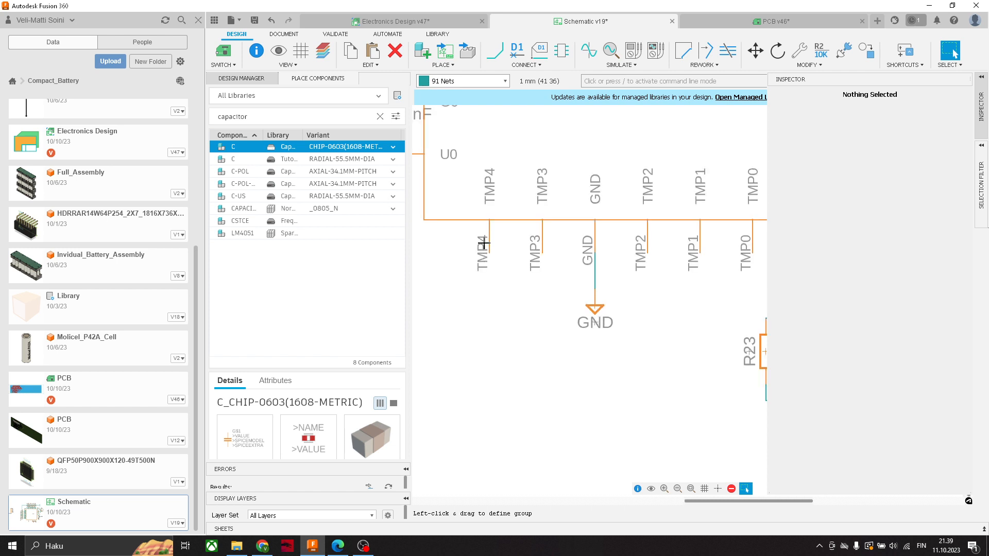
left_click(593, 308)
key("ctrl+c")
key("ctrl+v")
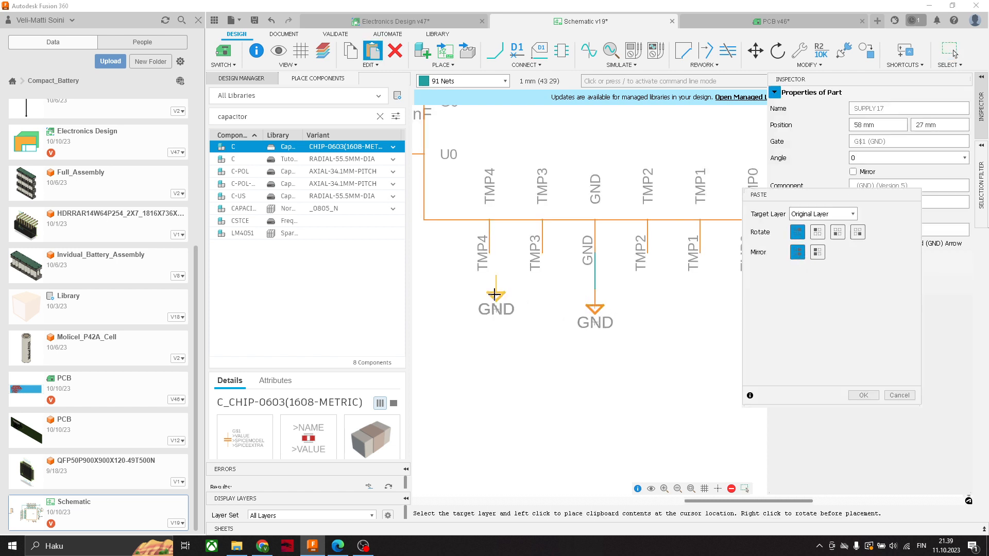
left_click(489, 300)
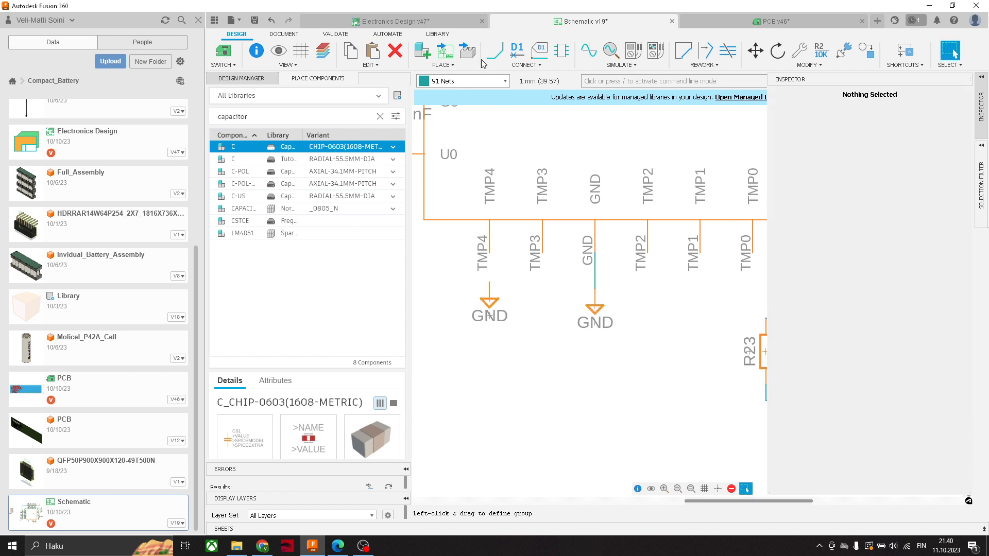
- Wire the TMP4 pin down to the GND symbol below it
key("n")
left_click(489, 253)
left_click(489, 282)
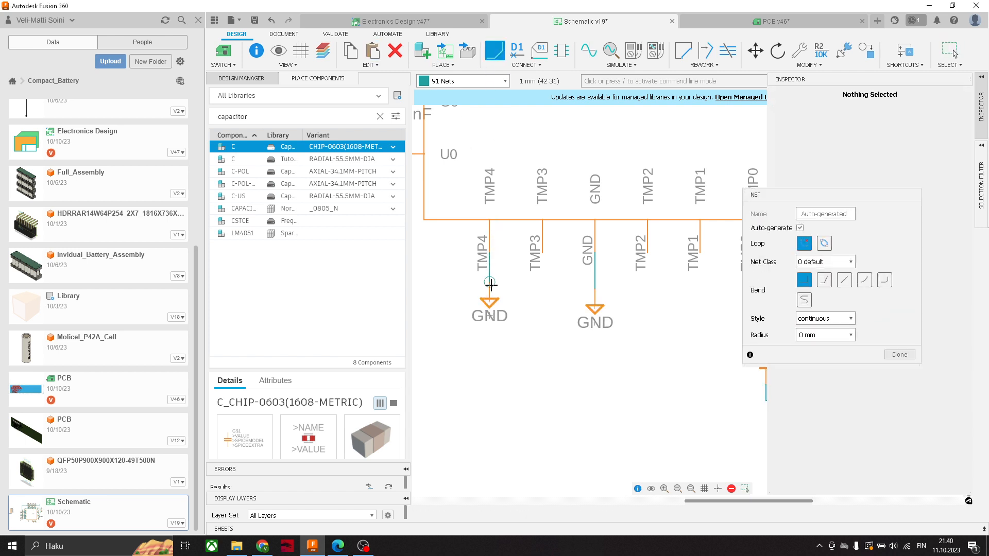
scroll(503, 245, "down", 1)
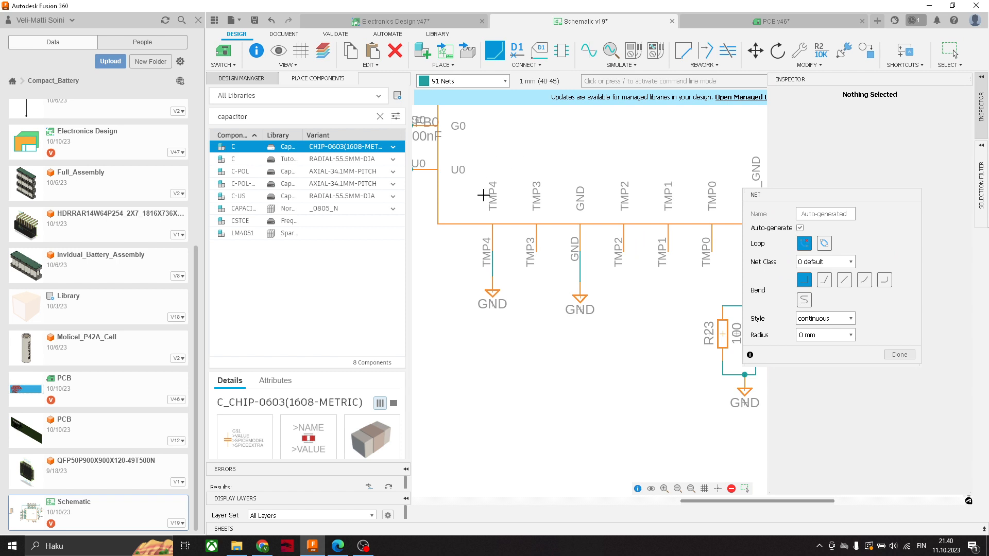
- Place four CHIP-0603(1608-METRIC) capacitors in a row below the TMP3 to TMP0 pins
scroll(590, 291, "right", 2)
key("Escape")
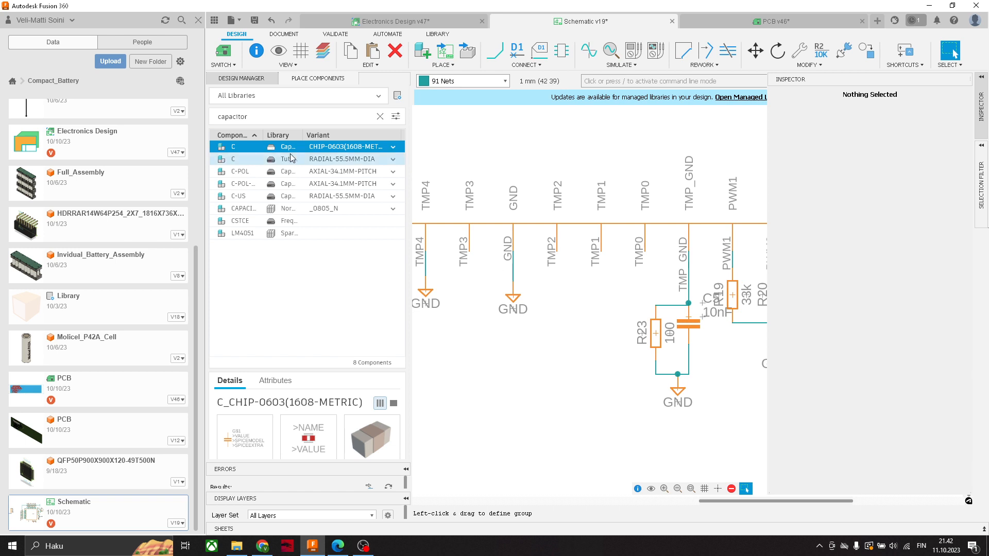
left_click(393, 148)
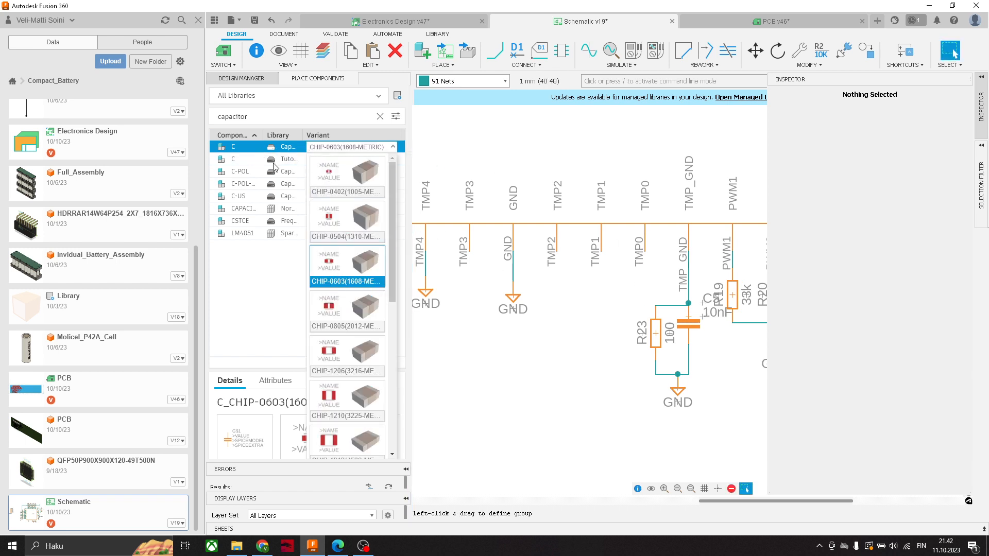
left_click(263, 291)
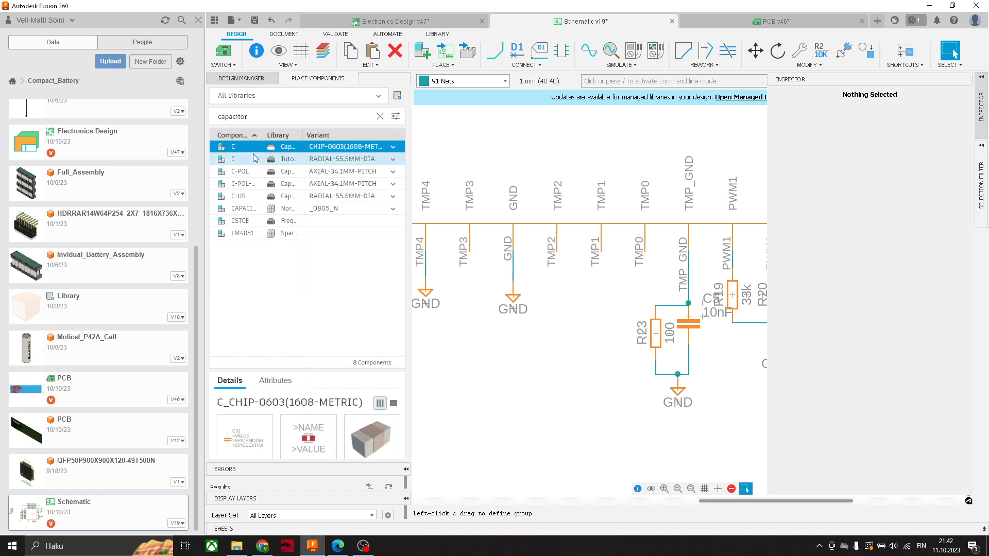
double_click(233, 149)
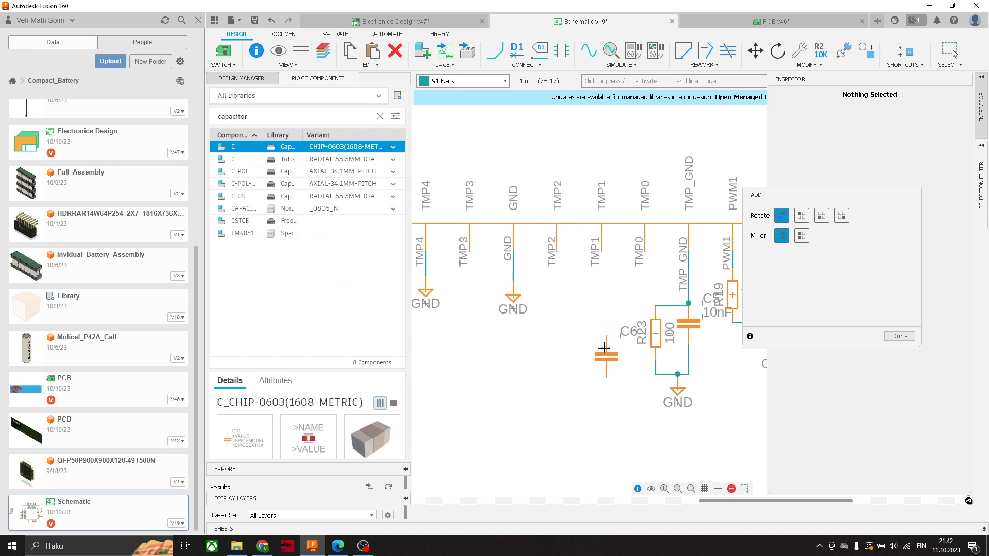
left_click(606, 352)
left_click(573, 353)
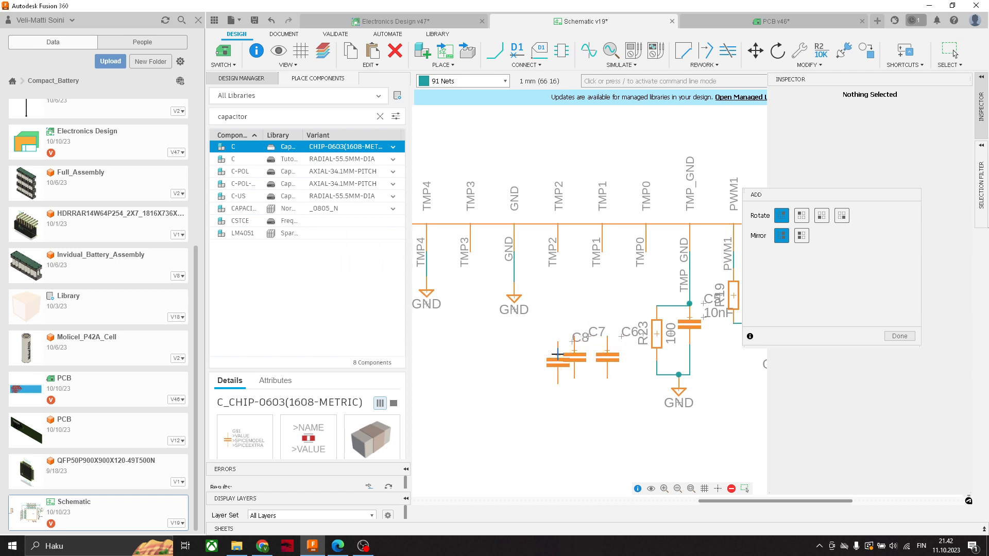
left_click(536, 353)
middle_click_drag(459, 356, 414, 345)
left_click(610, 362)
key("Escape")
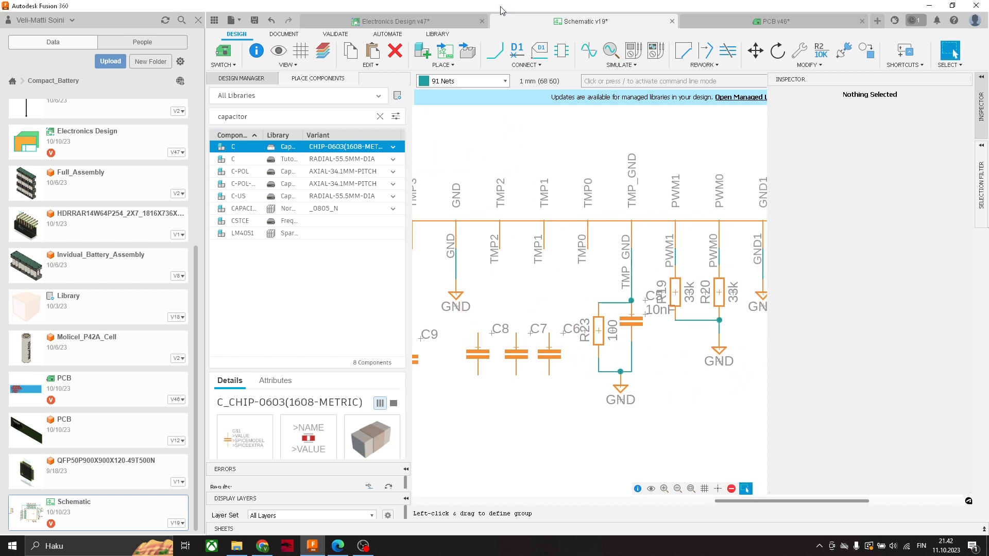
- Wire the TMP0, TMP1 and TMP2 pins to the upper ends of capacitors C6, C7 and C8 respectively
left_click(500, 56)
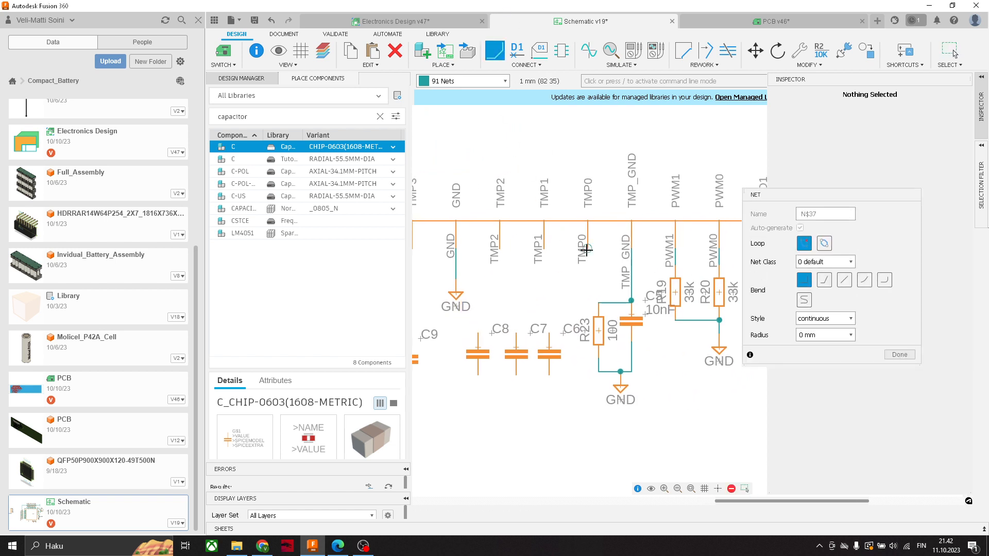
left_click(588, 249)
left_click(549, 287)
left_click(549, 334)
left_click(543, 249)
left_click(517, 270)
left_click(517, 334)
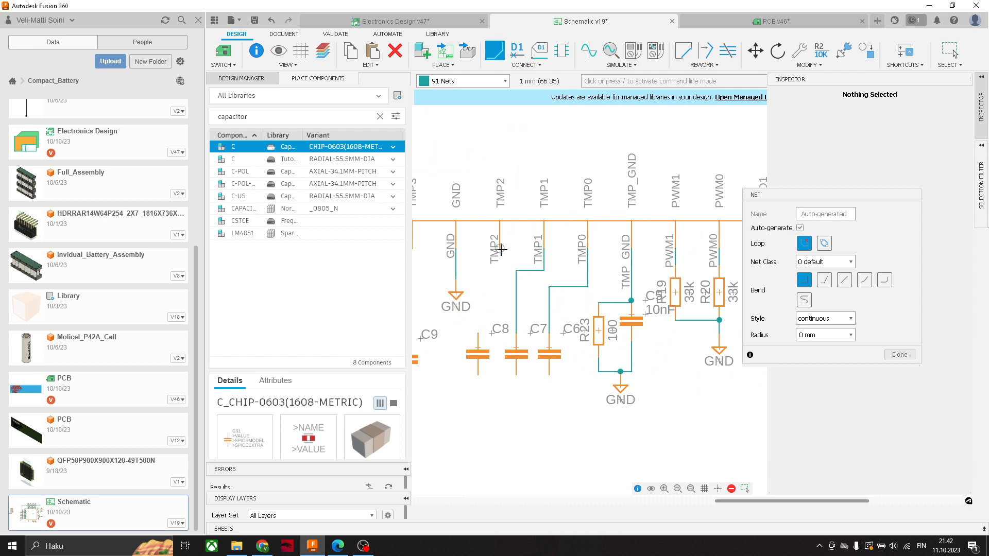
left_click(500, 250)
left_click(478, 332)
- Wire the TMP3 pin to the upper end of capacitor C9
scroll(479, 330, "down", 4)
middle_click_drag(456, 322, 518, 311)
scroll(519, 311, "up", 4)
left_click(498, 255)
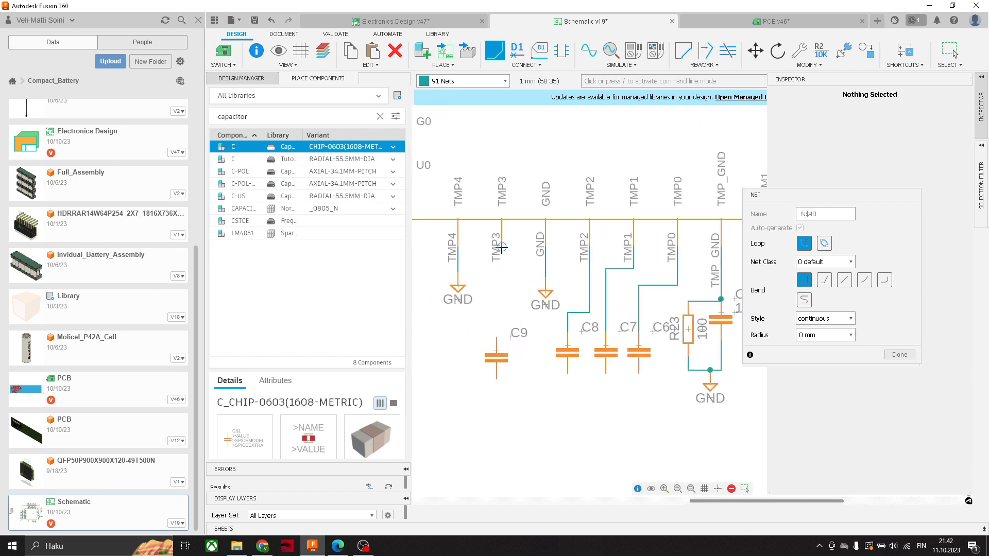
left_click(496, 335)
scroll(533, 333, "down", 3)
key("Escape")
scroll(563, 350, "up", 3)
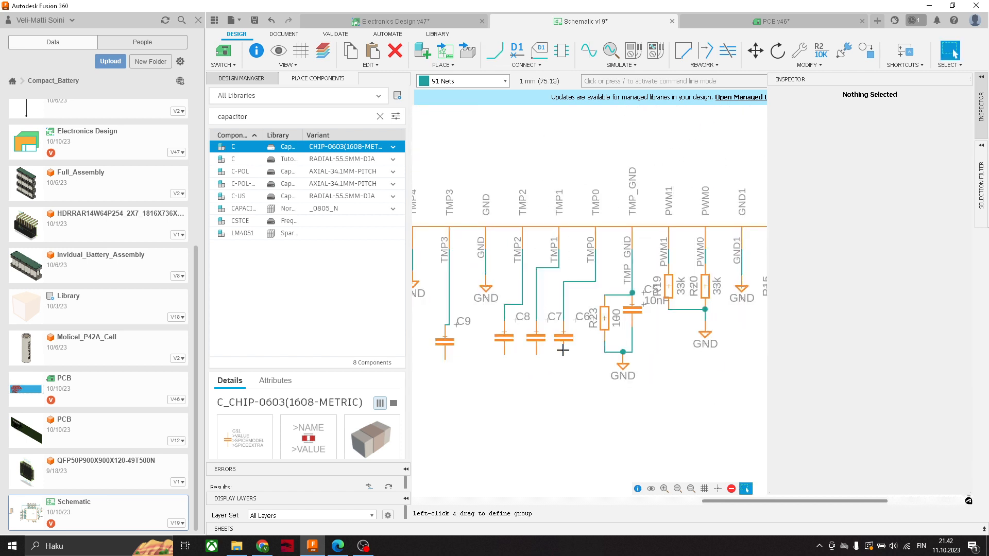
- Set the value of capacitor C6 to 10nF
left_click(563, 337)
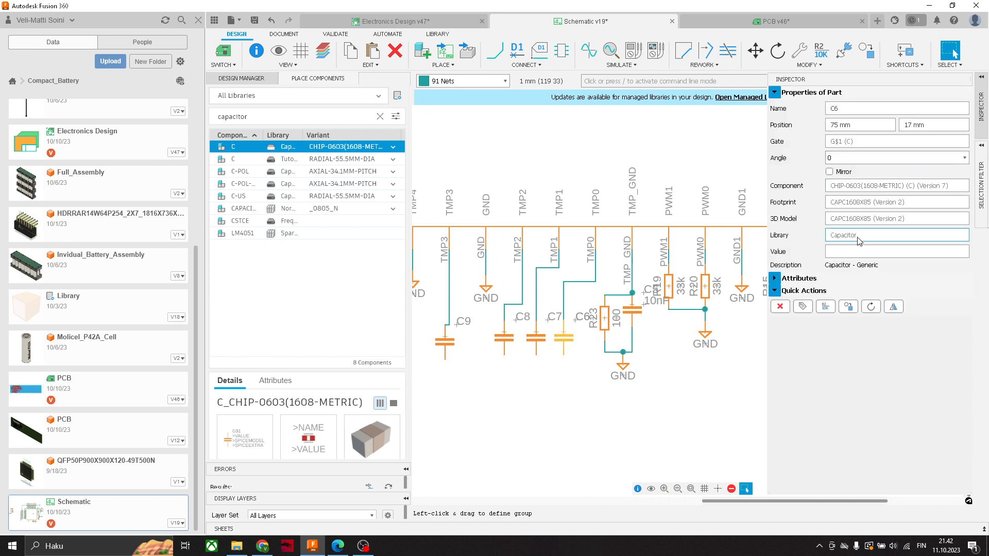
left_click(859, 251)
type("10nF")
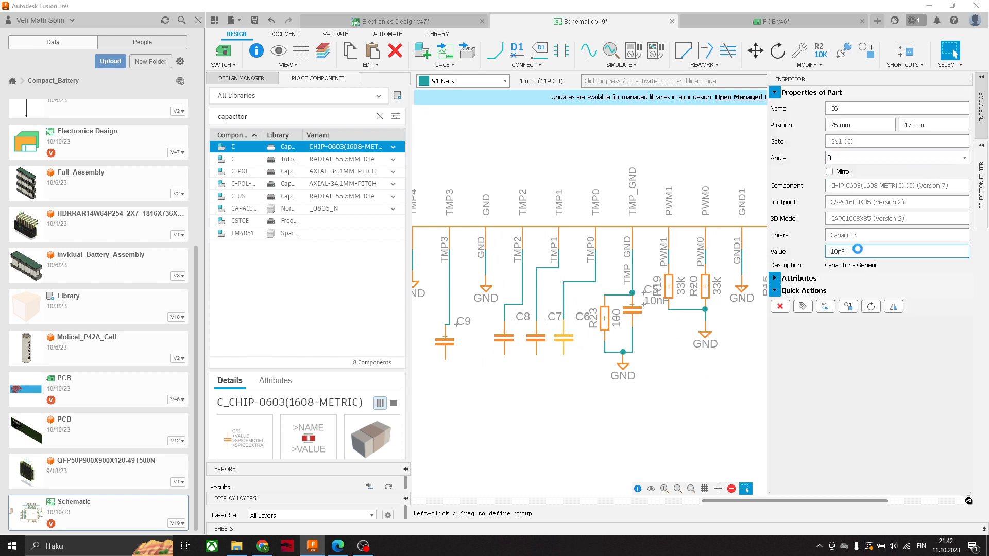
middle_click_drag(589, 342, 624, 343)
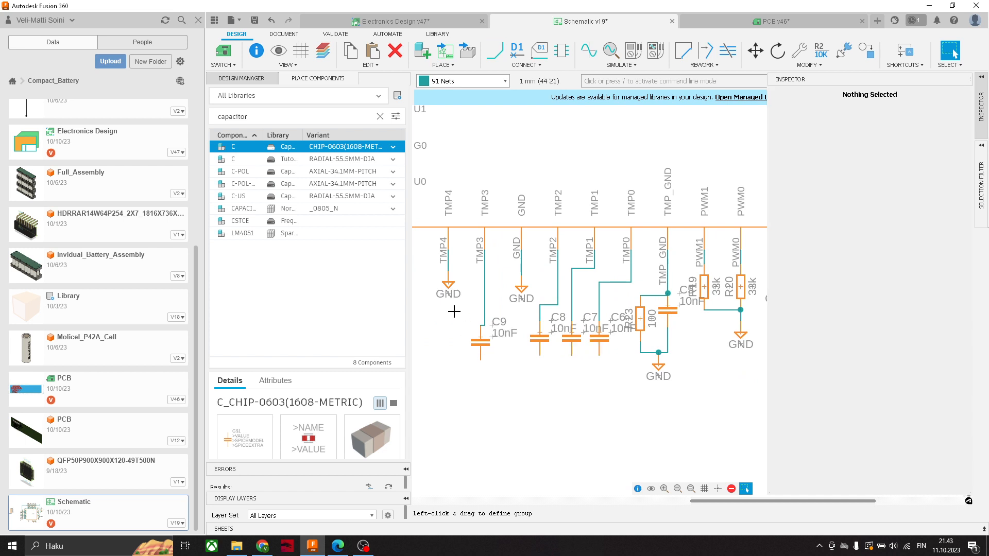
- Copy the GND symbol beneath the TMP4 pin and paste it below capacitor C9
left_click(448, 283)
key("ctrl+c")
key("ctrl+v")
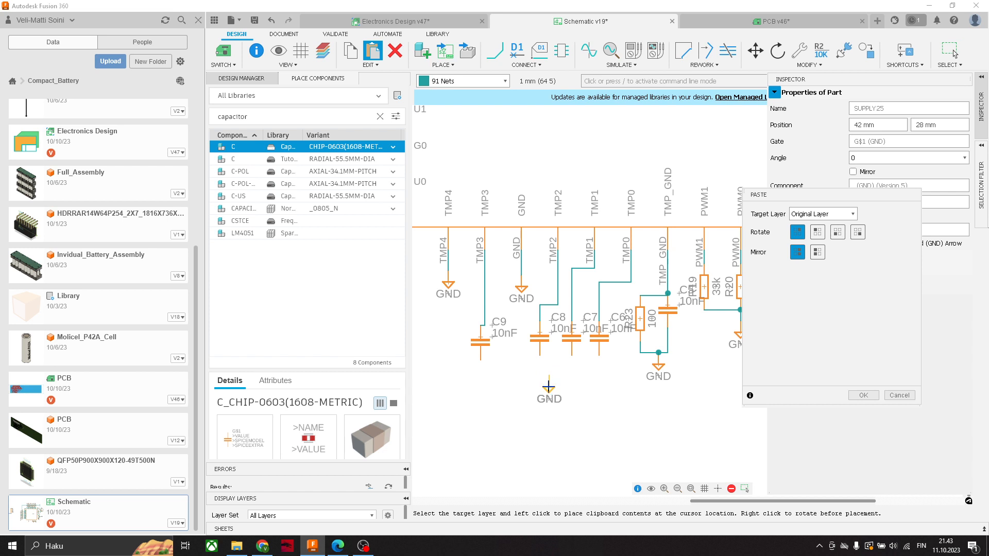
left_click(480, 384)
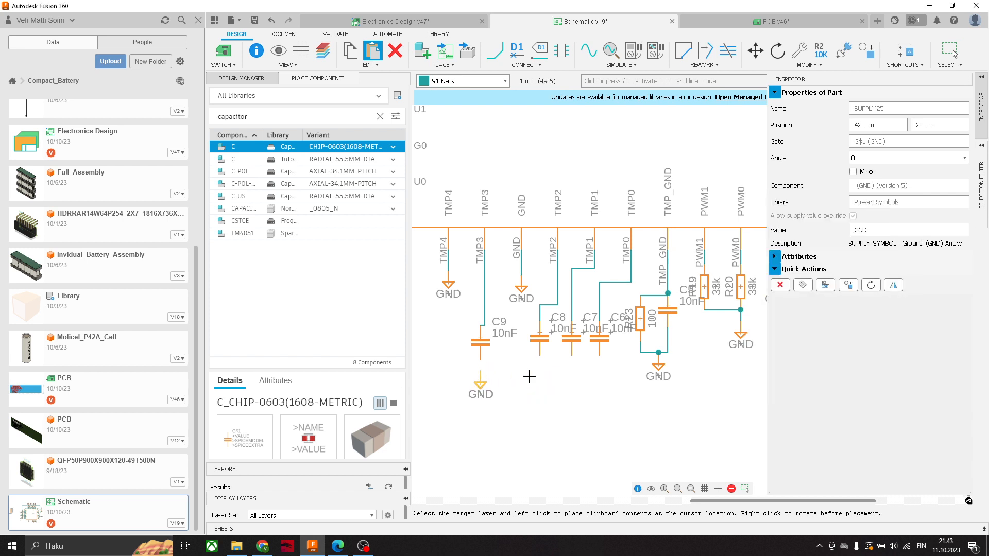
- Wire the lower end of capacitor C9 to the GND symbol beneath it
left_click(494, 50)
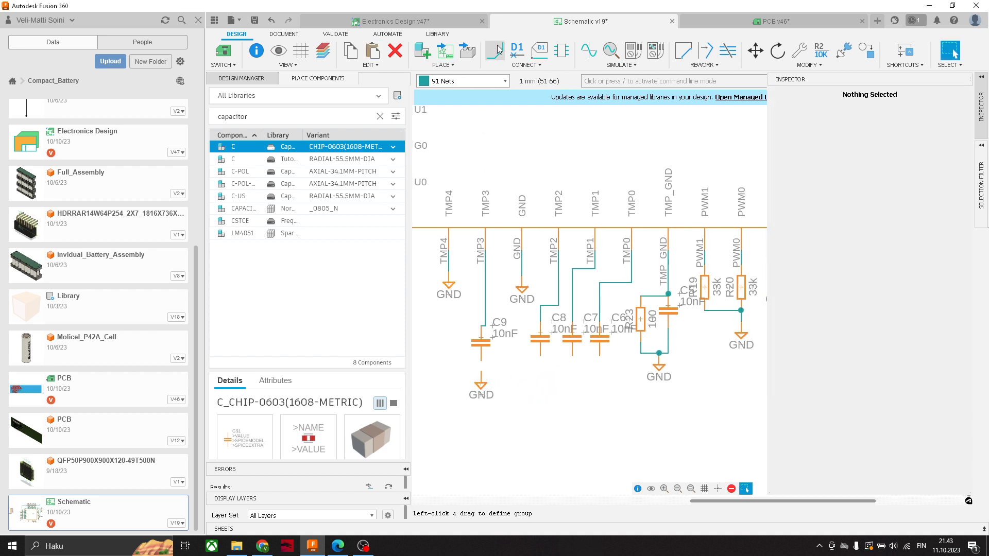
left_click(481, 359)
left_click(481, 383)
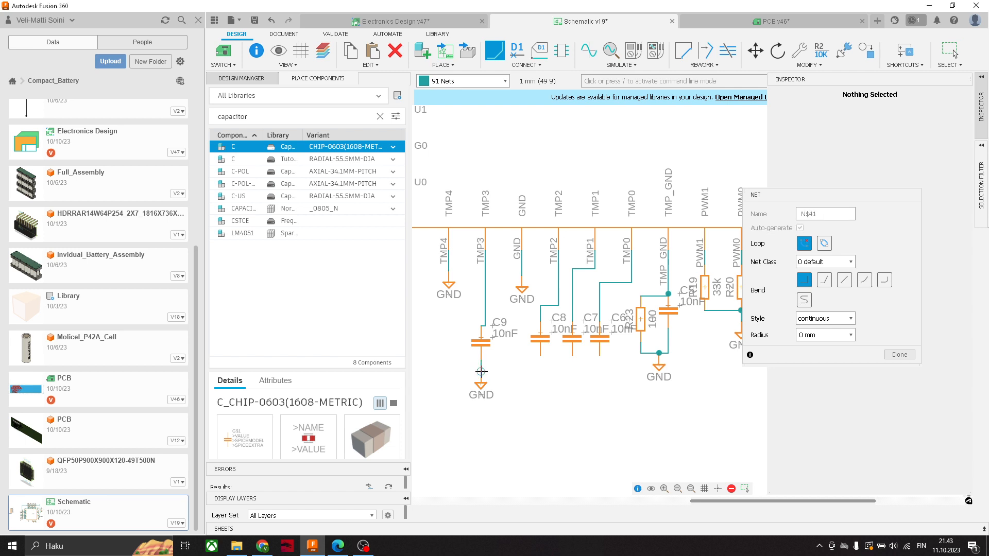
- Wire the lower ends of capacitors C8, C7 and C6 to the GND symbol below C9
left_click(538, 355)
left_click(480, 371)
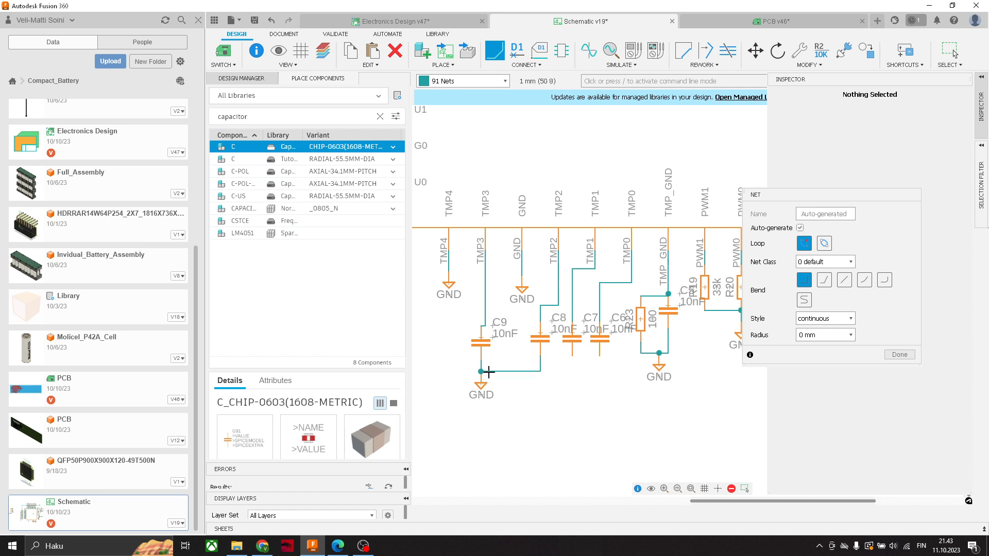
left_click(569, 357)
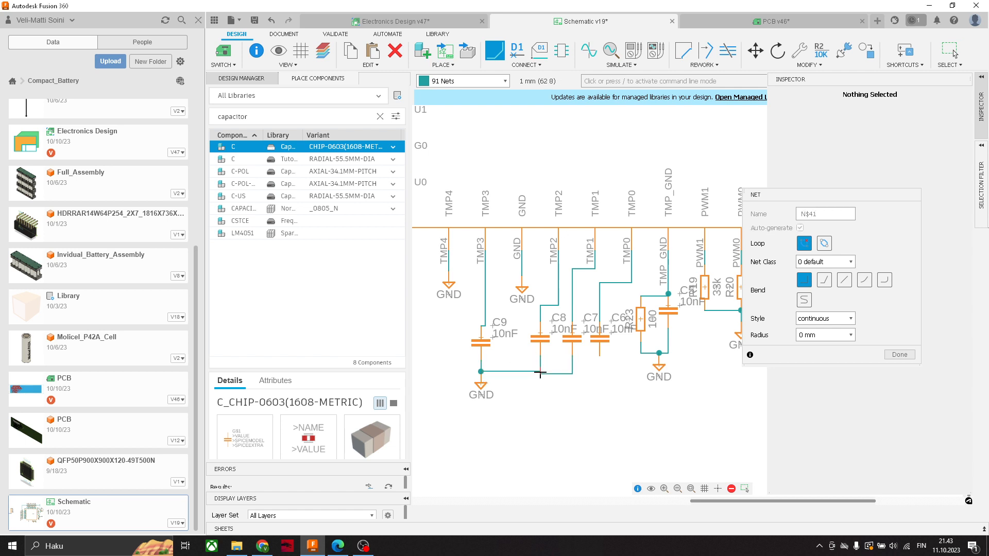
left_click(486, 370)
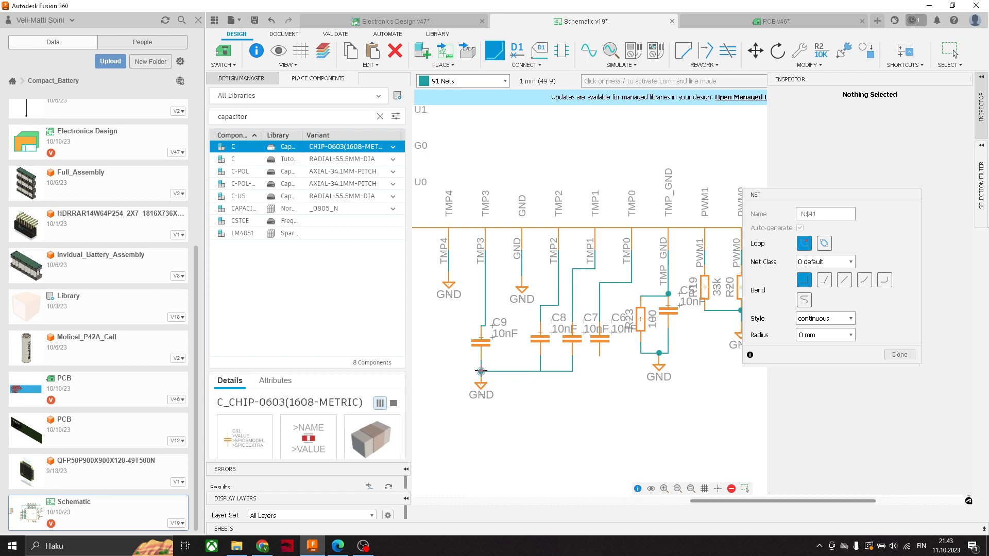
left_click(597, 355)
left_click(514, 371)
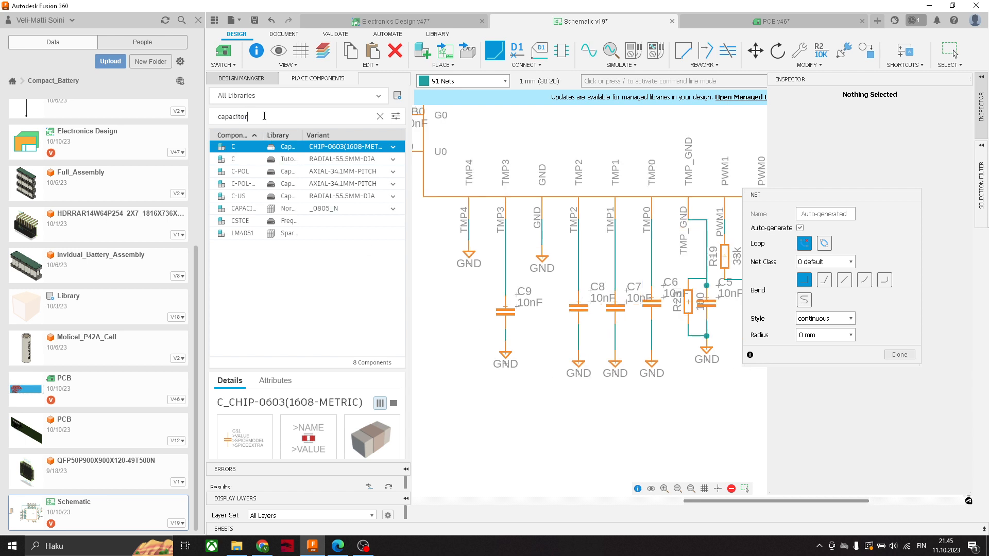
- Search the component libraries for "resistor" and choose the CHIP-0603(1608-METRIC) variant of component R
double_click(265, 116)
type("re")
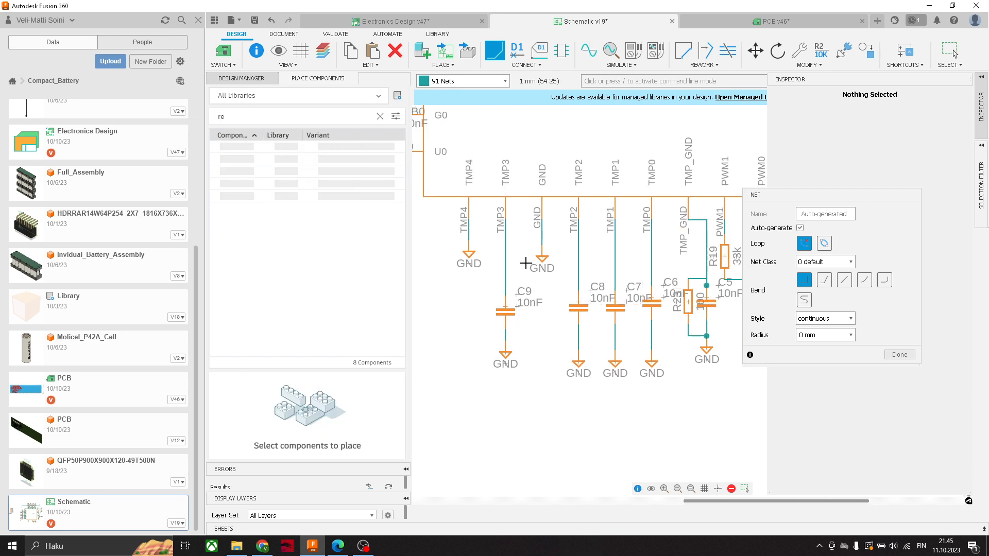
type("t")
type("re")
key("BackSpace")
key("BackSpace")
type("istor")
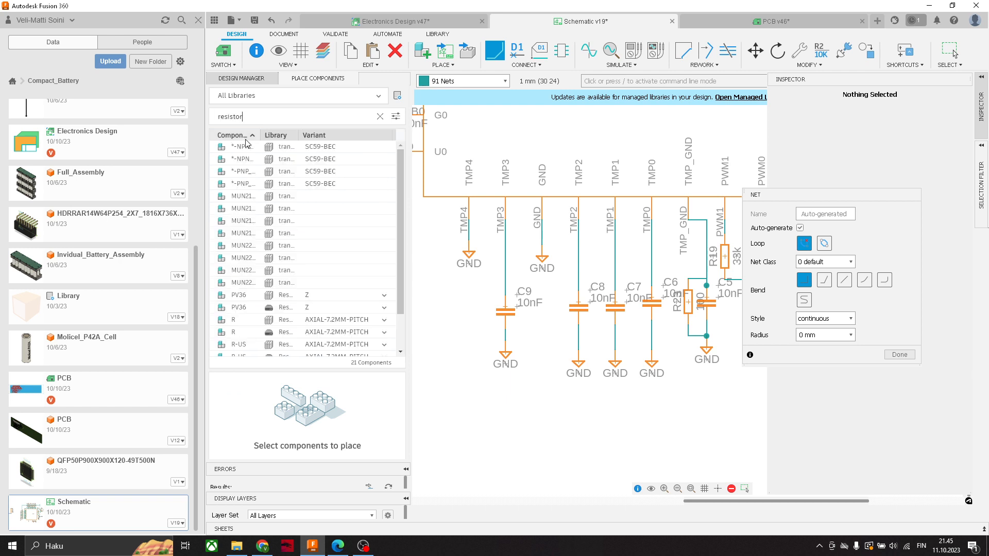
left_click(384, 320)
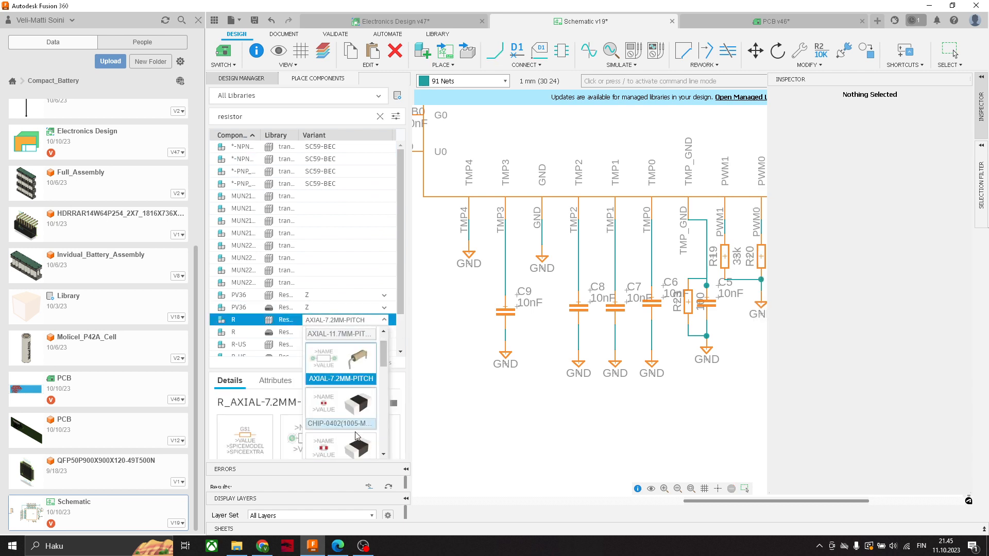
left_click(346, 446)
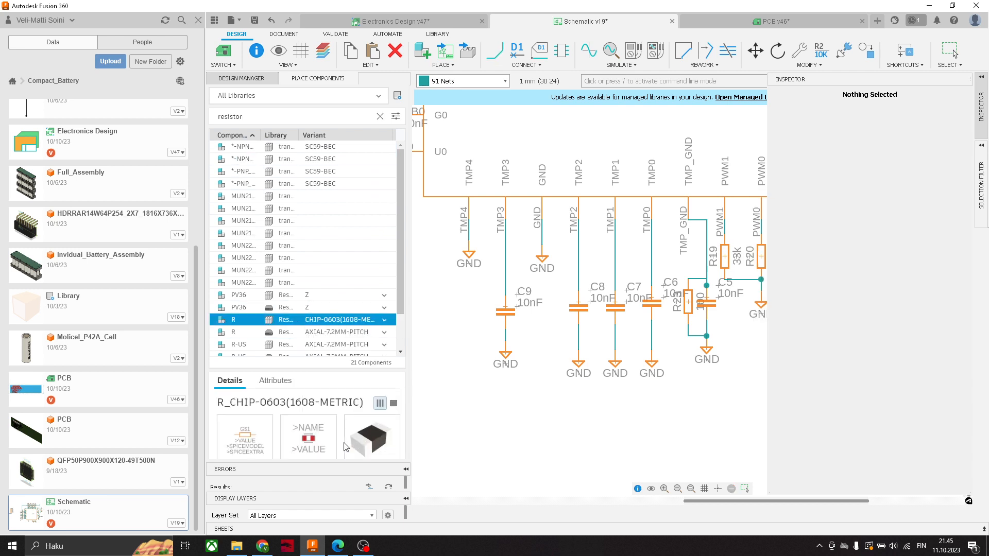
- Place four vertically rotated R resistors, one beside each of the TMP3, TMP2, TMP1 and TMP0 wires
double_click(242, 321)
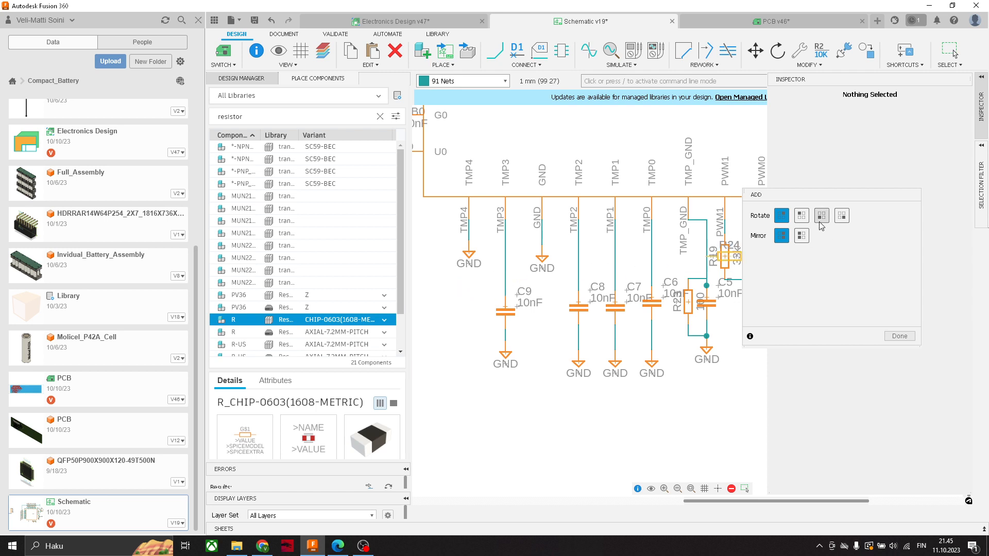
left_click(801, 215)
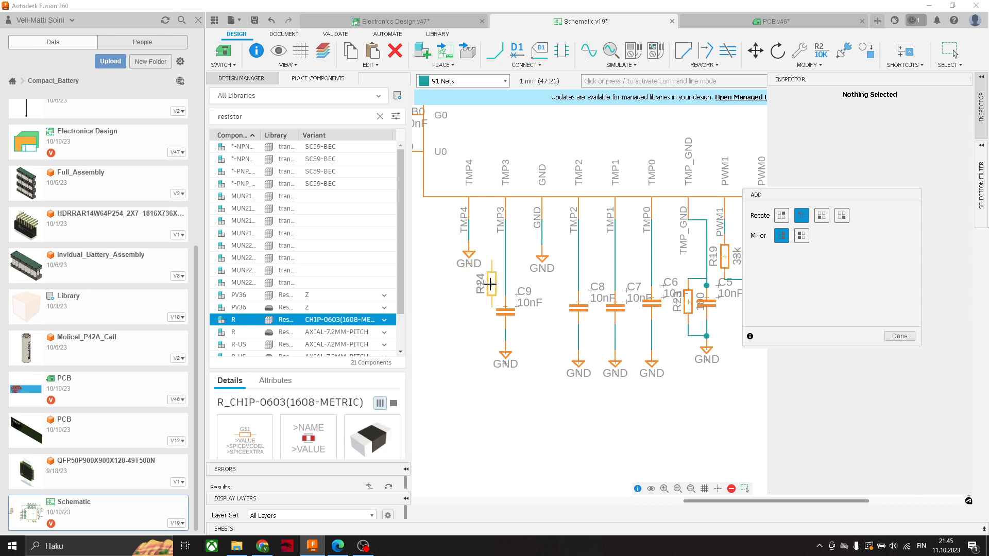
left_click(486, 285)
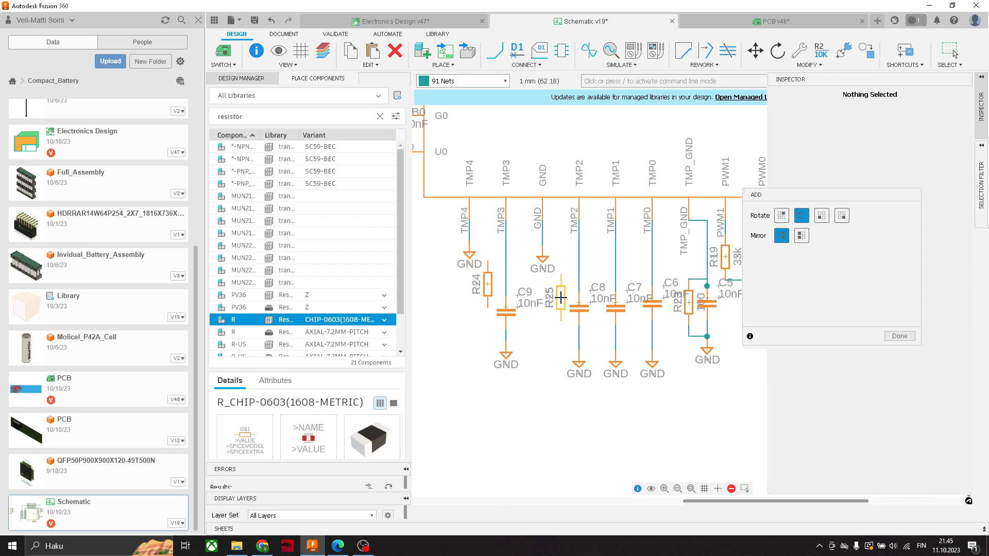
left_click(562, 299)
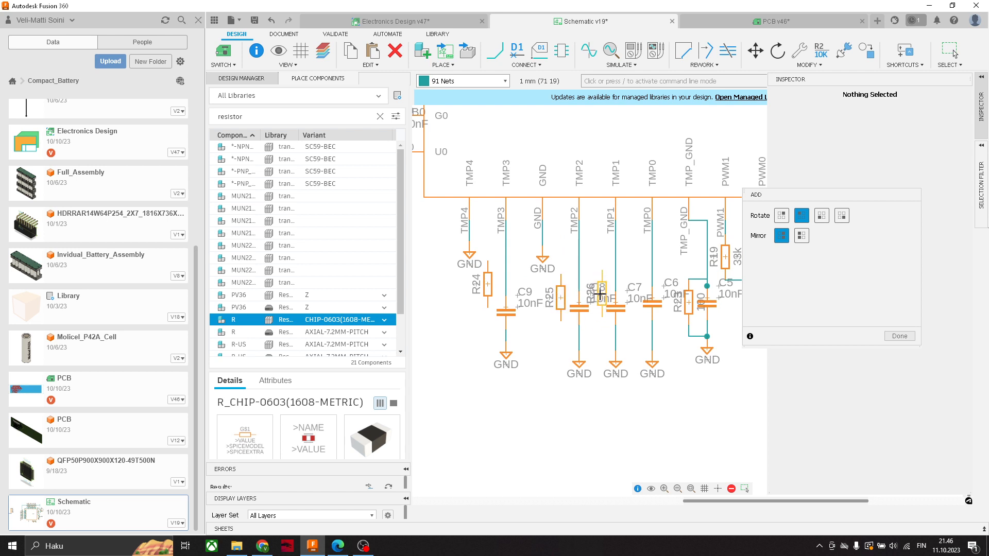
left_click(602, 265)
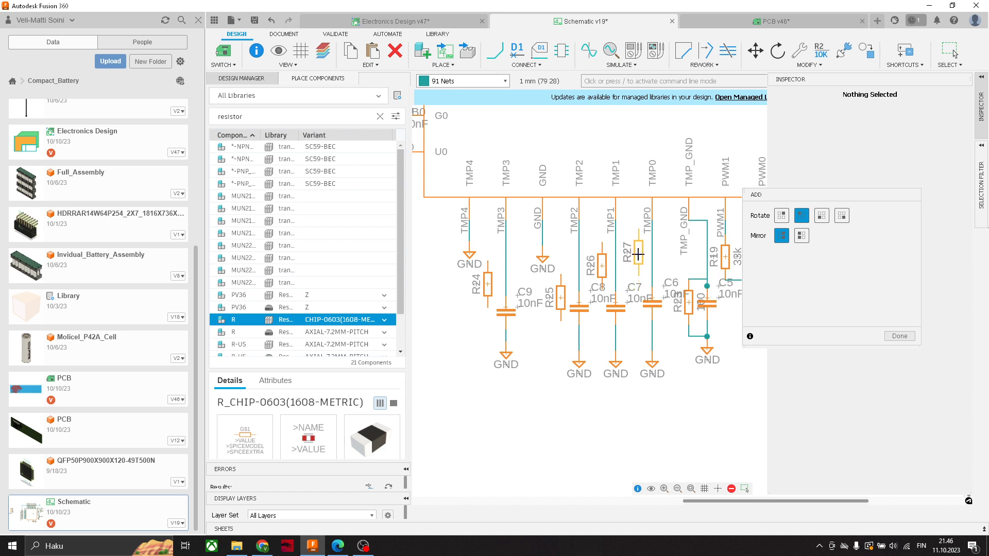
left_click(639, 256)
key("Escape")
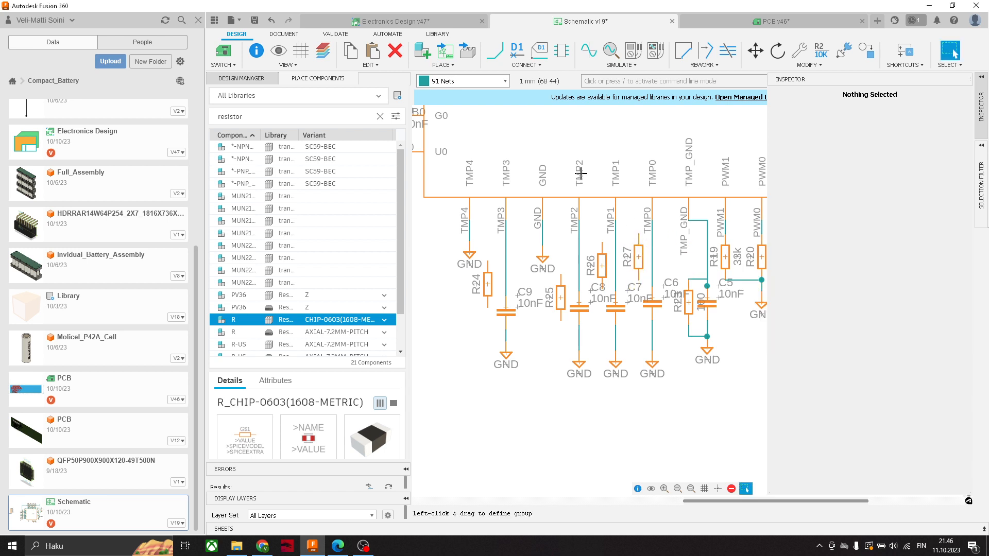
- Wire the upper ends of resistors R27, R26 and R25 to the TMP0, TMP1 and TMP2 lines respectively
key("n")
scroll(659, 230, "up", 3)
left_click(638, 234)
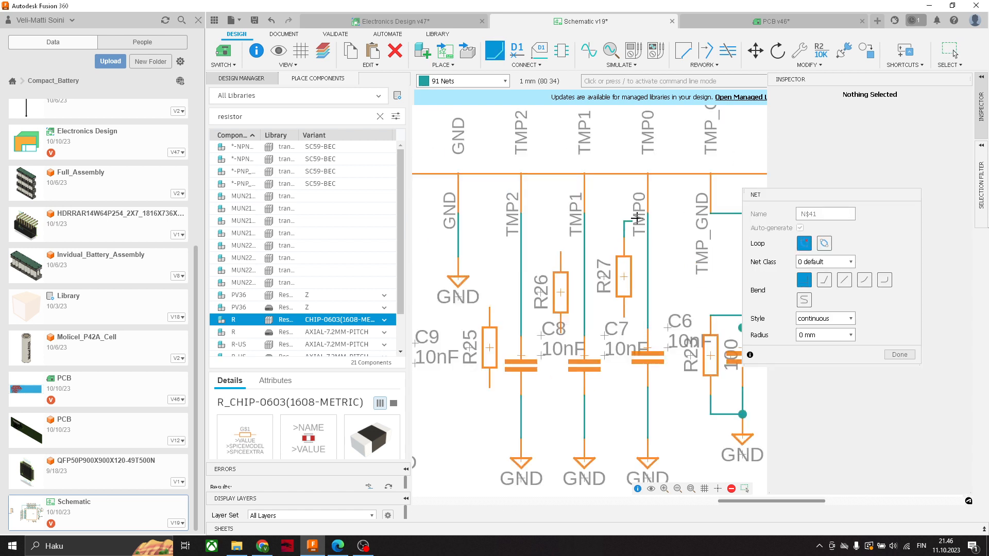
left_click(652, 221)
left_click(560, 252)
left_click(584, 213)
middle_click_drag(528, 263, 578, 283)
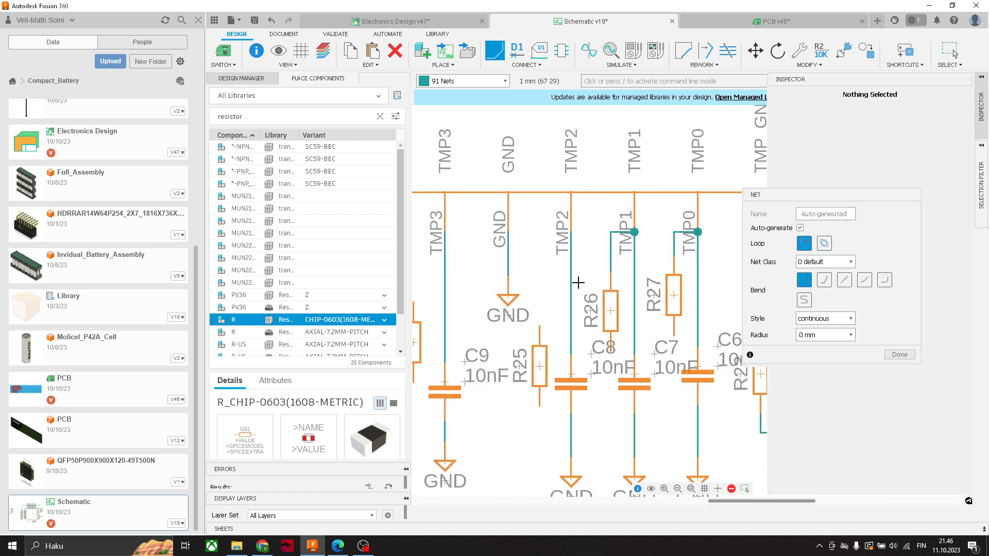
left_click(541, 326)
left_click(571, 232)
scroll(579, 384, "down", 1)
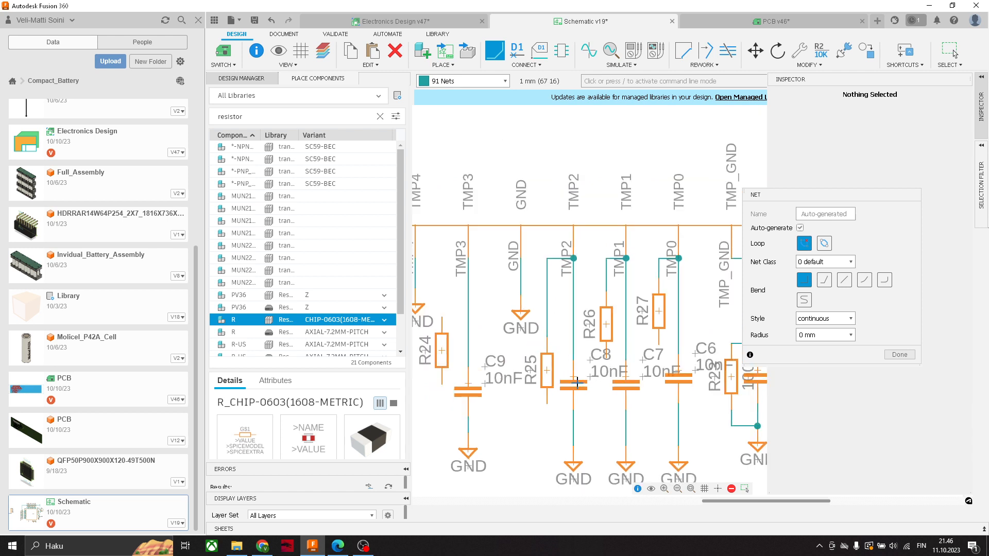
middle_click_drag(575, 383, 625, 381)
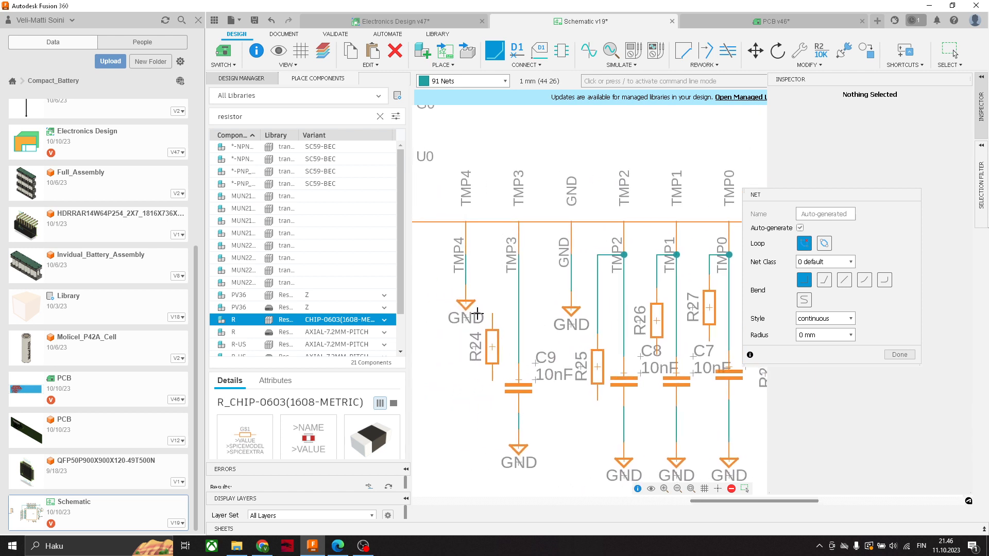
- Wire the upper end of resistor R24 to the TMP3 line
left_click(493, 316)
left_click(519, 254)
scroll(588, 355, "down", 2)
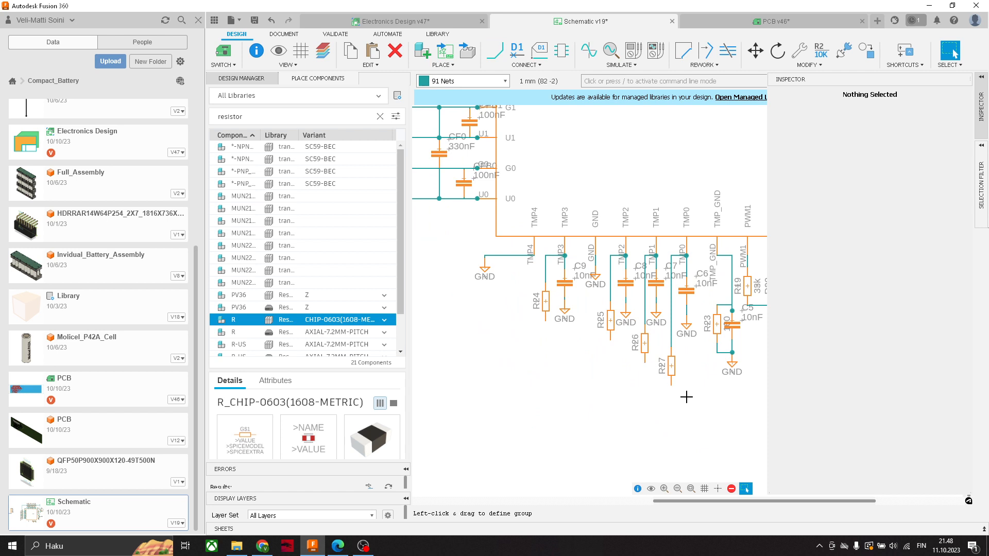
- Search the component libraries for "capacitor" and choose the CHIP-0603(1608-METRIC) variant of the first component C
left_click_drag(248, 117, 166, 117)
type("capacitor")
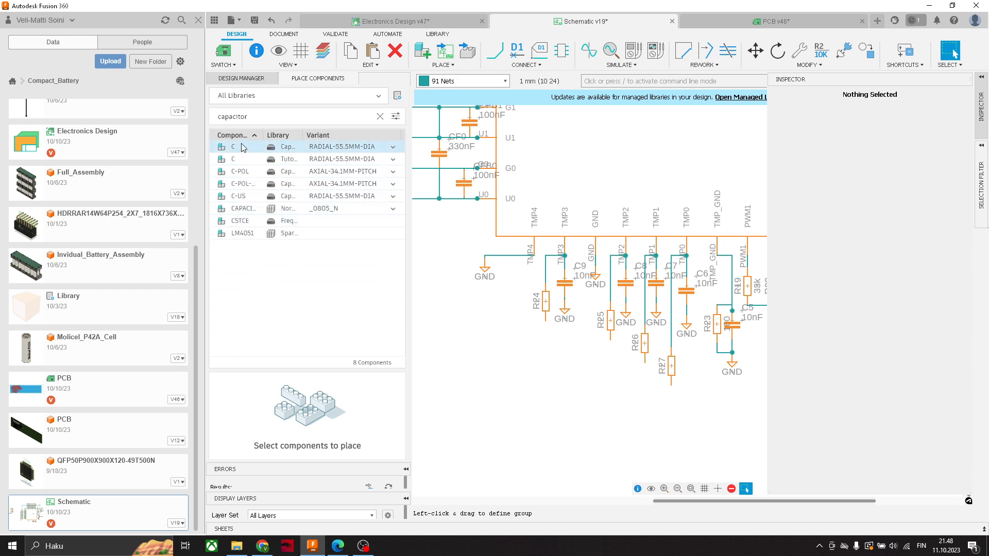
left_click(243, 148)
left_click(393, 148)
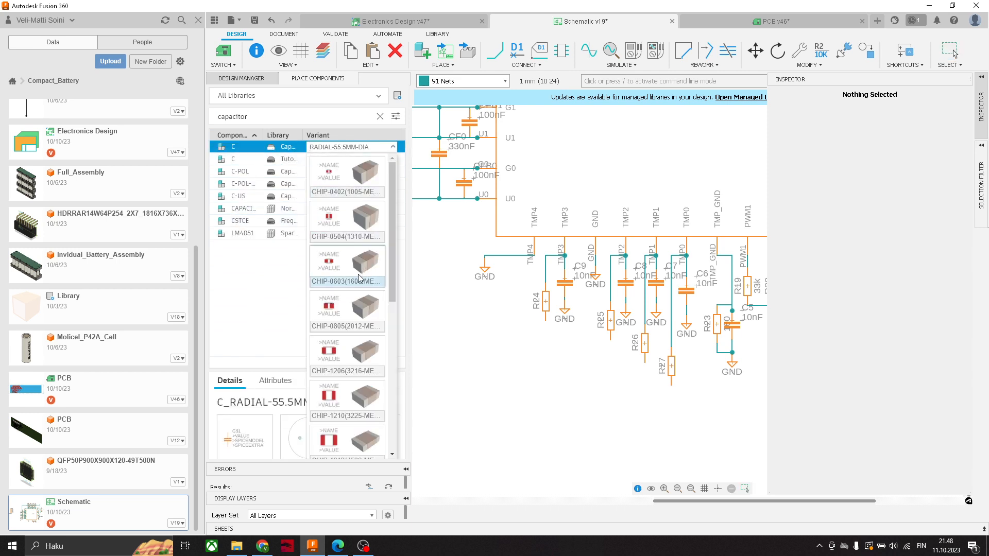
left_click(345, 267)
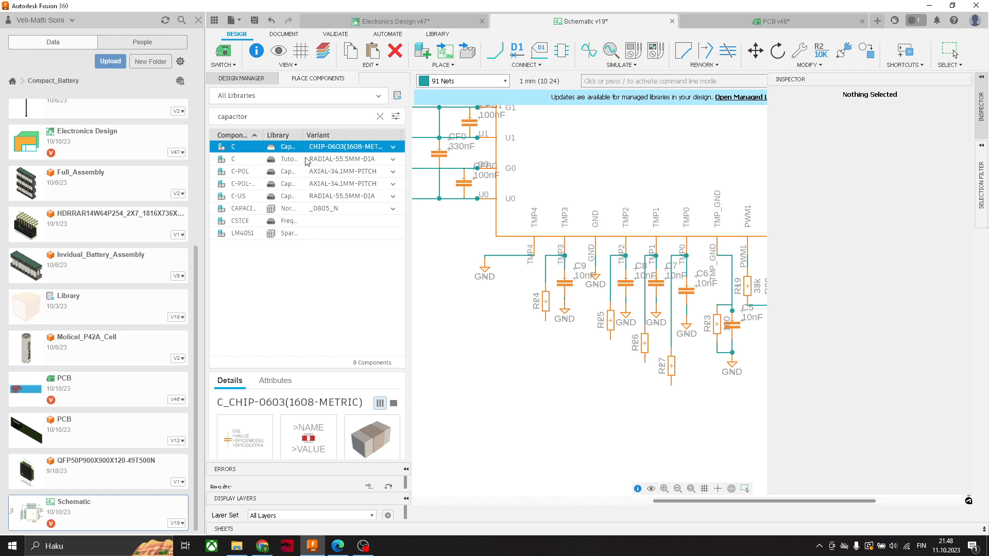
- Place four C capacitors, one directly below each of resistors R24, R25, R26 and R27
left_click_drag(302, 148, 526, 327)
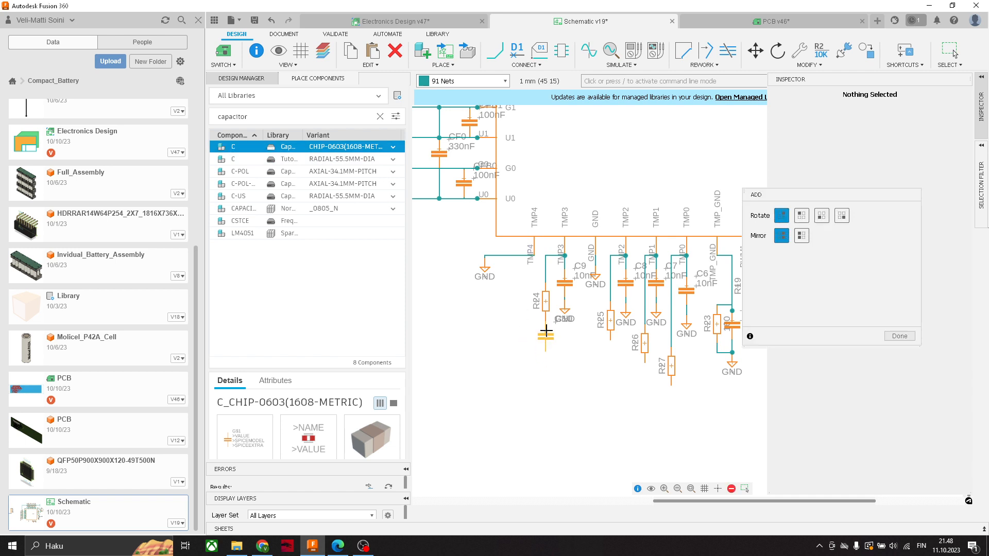
left_click(546, 332)
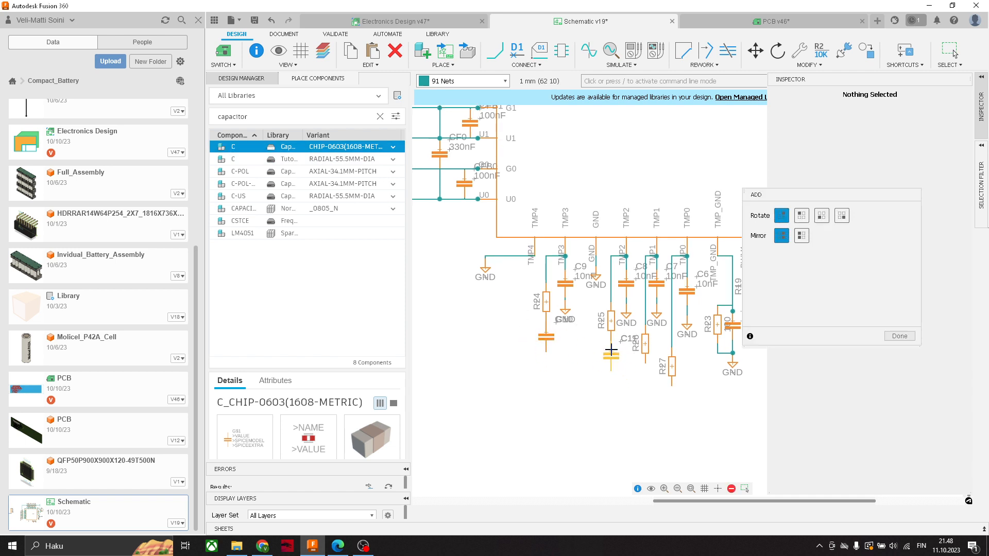
left_click(611, 354)
left_click(645, 378)
left_click(672, 396)
key("Escape")
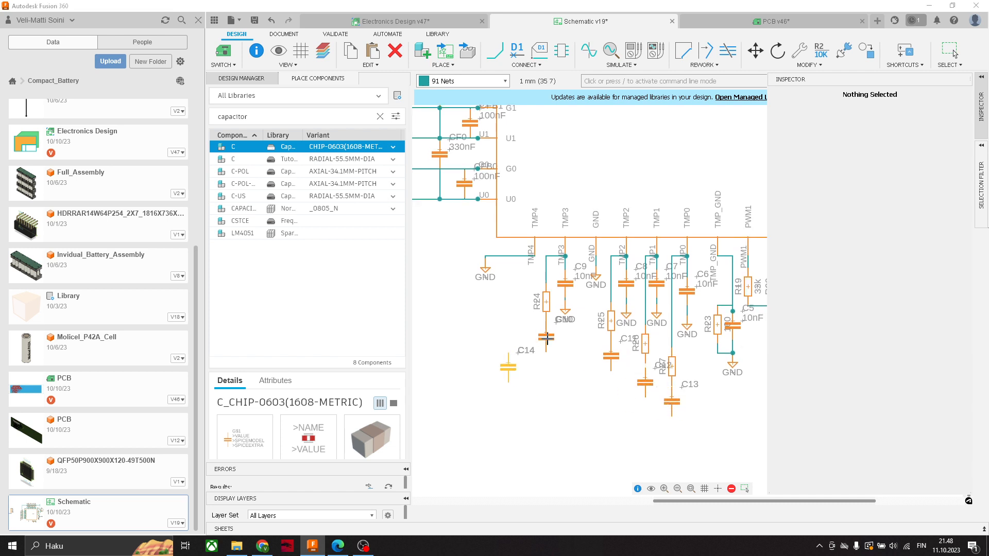
- Shift capacitor C10 slightly down and wire its upper end to the lower end of R24
scroll(547, 339, "down", 3)
scroll(547, 339, "up", 11)
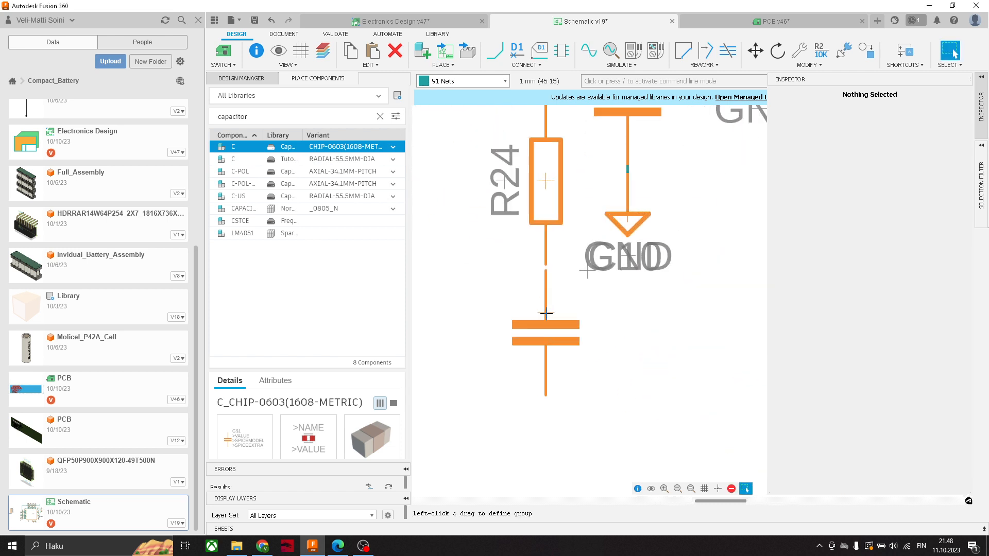
left_click_drag(546, 313, 545, 329)
left_click(494, 52)
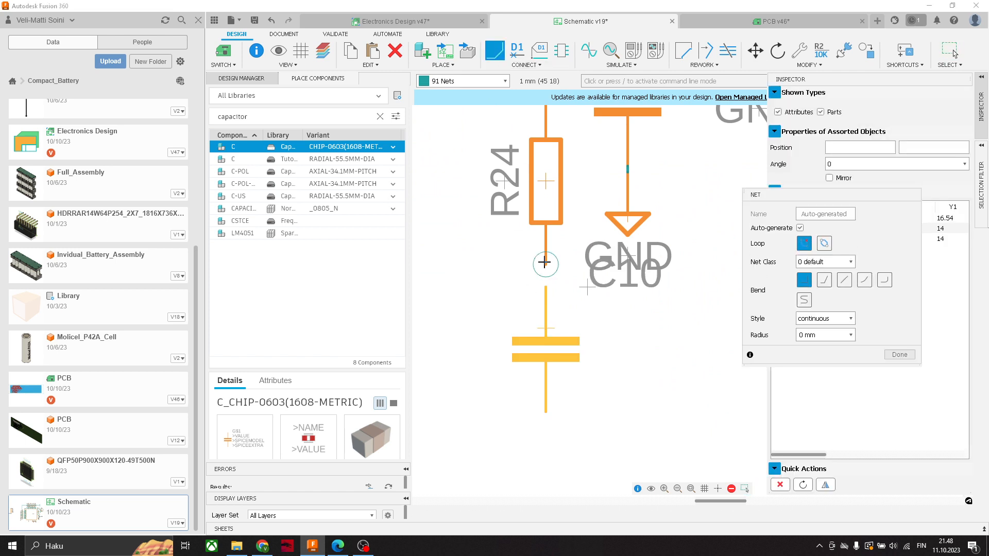
scroll(545, 273, "down", 7)
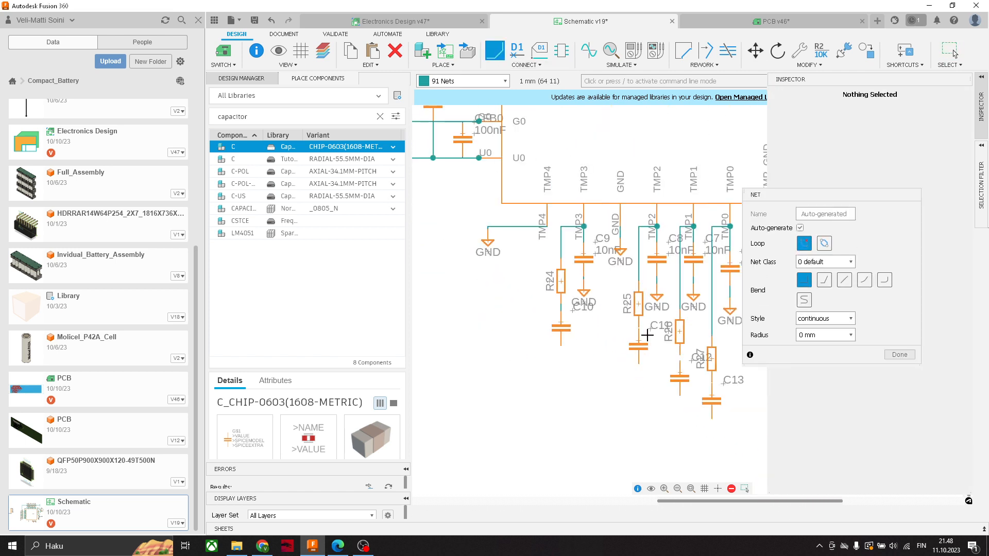
- Wire the lower ends of R25 and R26 to the upper ends of capacitors C11 and C12
scroll(646, 335, "up", 7)
left_click(614, 302)
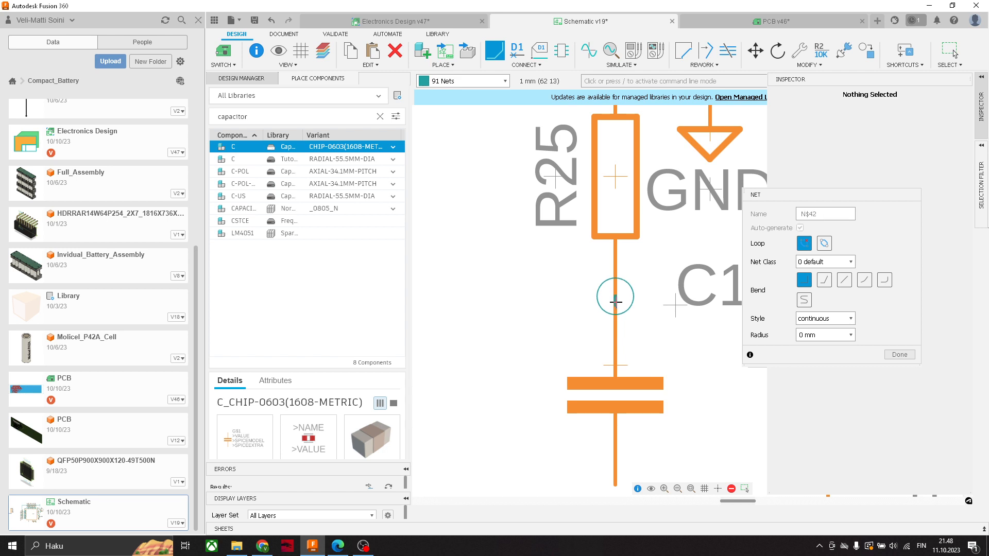
left_click(616, 302)
scroll(659, 369, "down", 5)
scroll(695, 399, "up", 3)
left_click(646, 395)
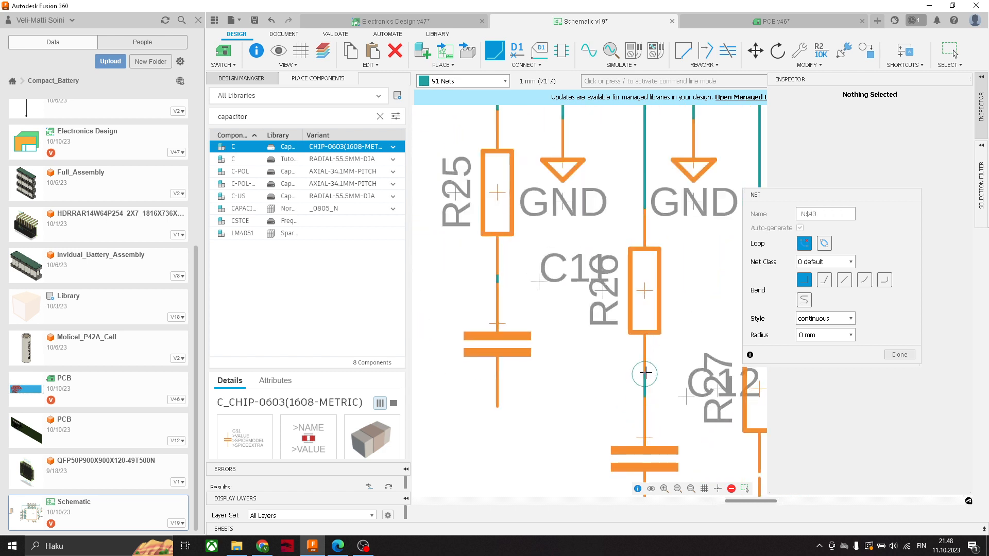
left_click(645, 372)
- Wire the lower end of R27 to the upper end of capacitor C13 and leave the Net command
scroll(651, 382, "down", 4)
scroll(707, 427, "up", 5)
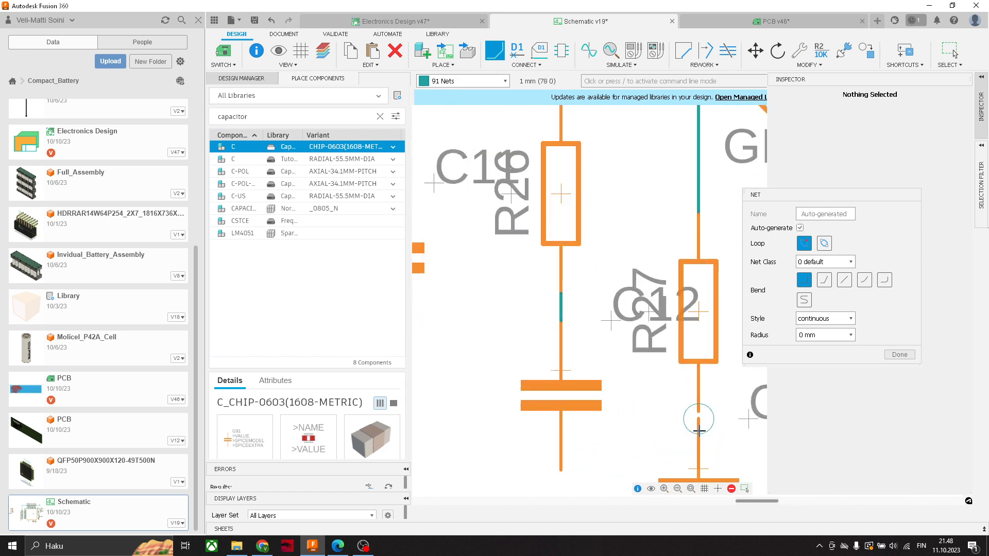
left_click(698, 426)
left_click(699, 425)
scroll(680, 424, "down", 4)
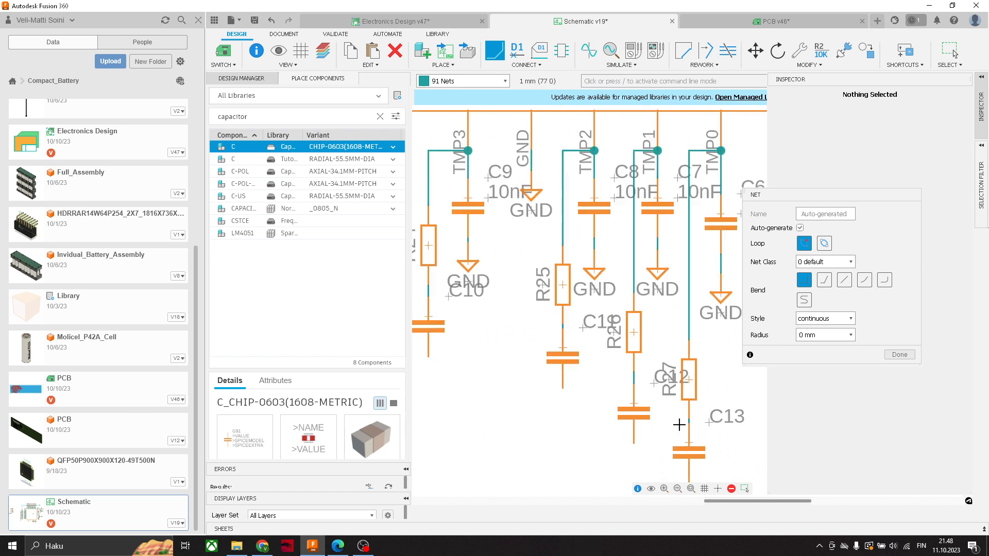
scroll(568, 407, "down", 3)
middle_click_drag(554, 407, 572, 382)
key("Escape")
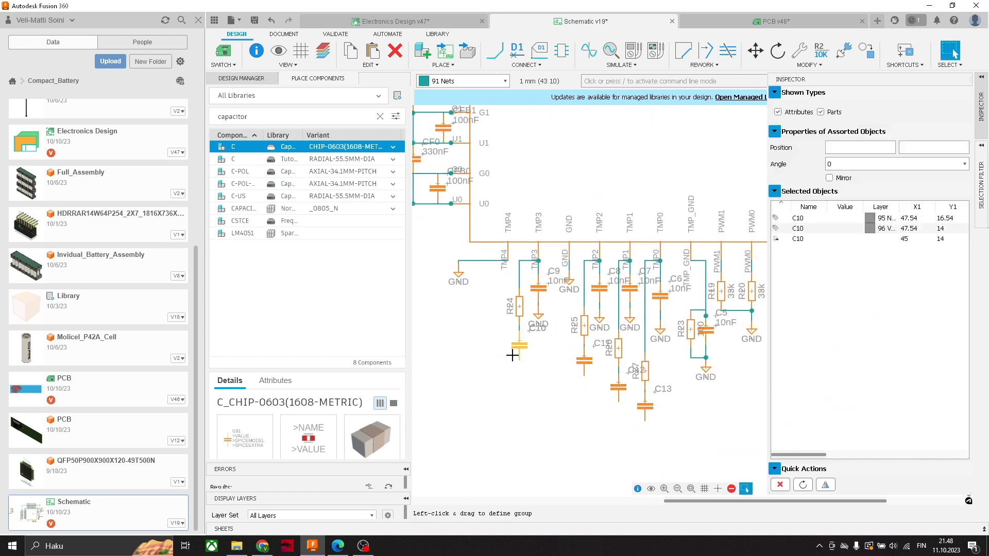
- Move capacitors C10, C11, C12 and C13 farther down to lengthen the wires to their resistors
scroll(520, 356, "down", 2)
scroll(517, 343, "up", 7)
left_click_drag(516, 343, 516, 400)
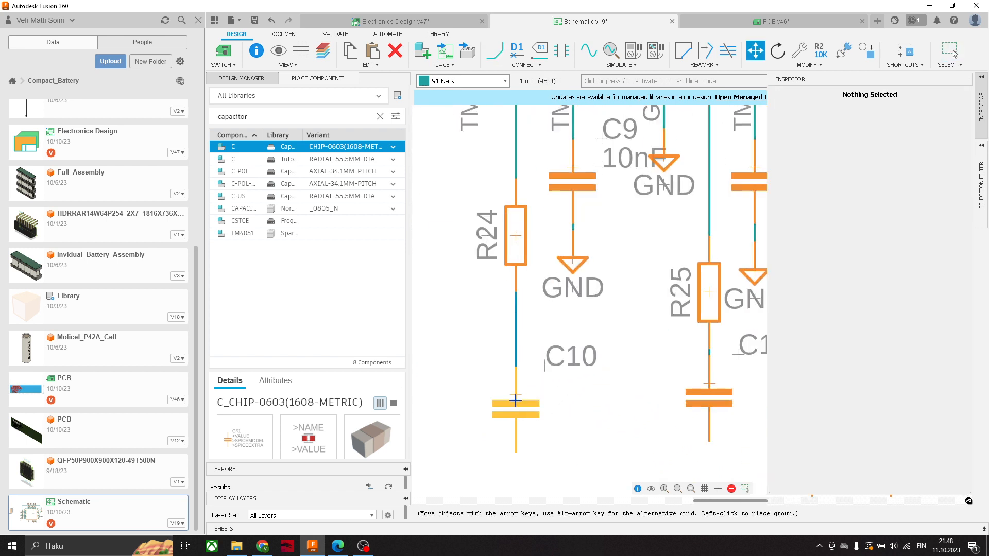
left_click_drag(709, 384, 708, 427)
scroll(705, 418, "down", 1)
middle_click_drag(704, 418, 527, 316)
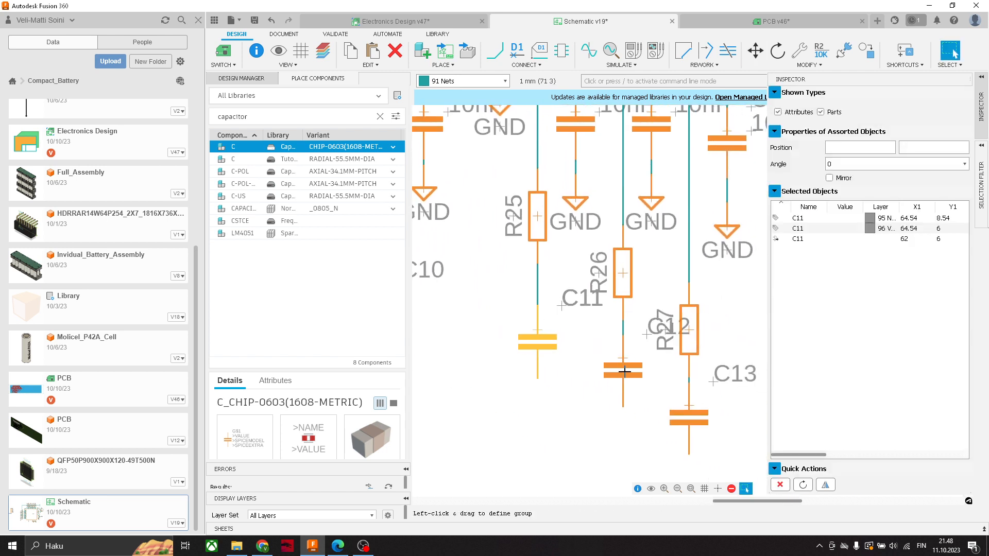
left_click_drag(624, 372, 624, 388)
left_click_drag(692, 406, 691, 422)
scroll(692, 425, "down", 1)
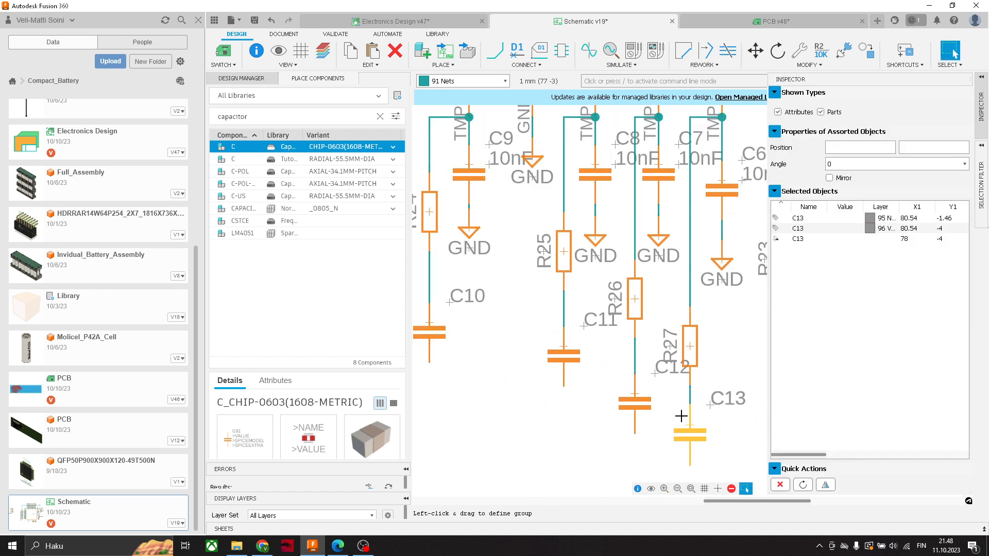
- Copy the GND symbol under C9 and paste one copy below C10 and another below C11
scroll(681, 416, "down", 6)
middle_click_drag(607, 399, 603, 370)
scroll(603, 369, "up", 7)
scroll(599, 323, "down", 3)
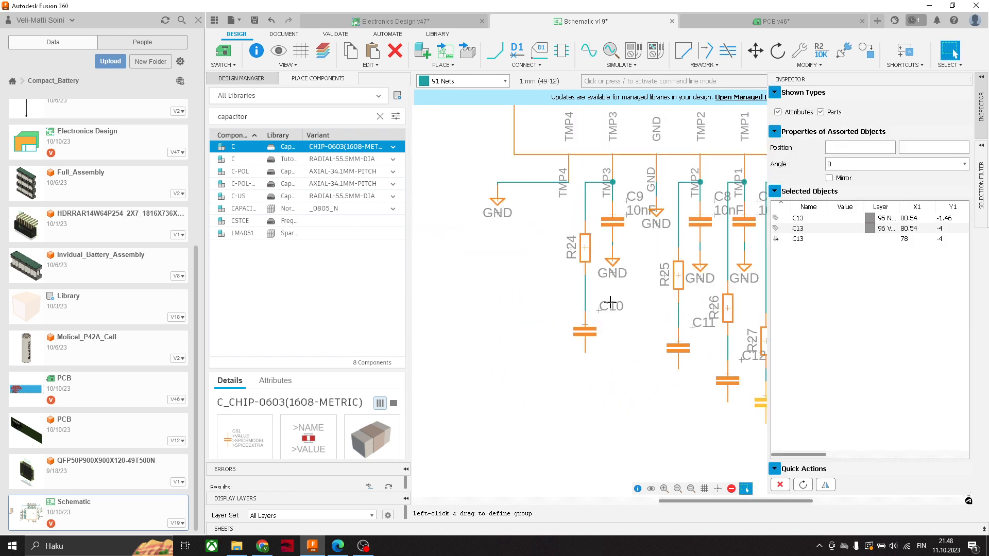
left_click(612, 260)
key("ctrl+c")
key("ctrl+v")
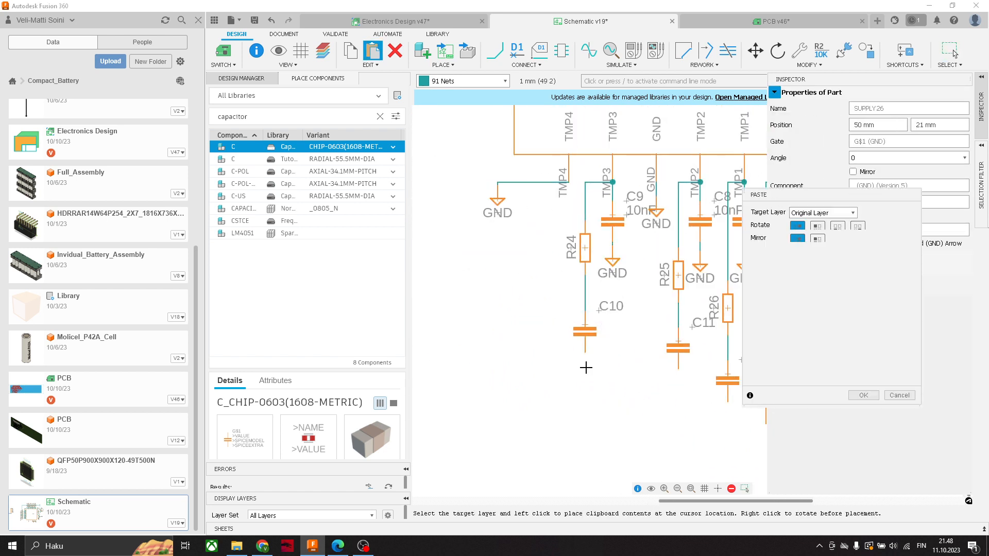
left_click(585, 381)
key("ctrl+v")
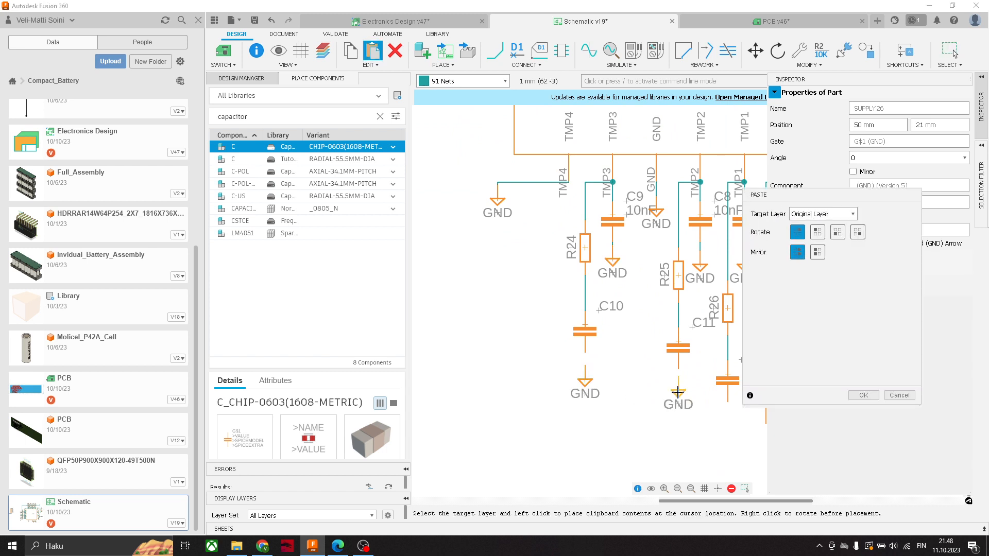
left_click(678, 392)
- Paste further copies of the GND symbol below capacitors C12 and C13
middle_click_drag(626, 401, 526, 372)
key("ctrl+v")
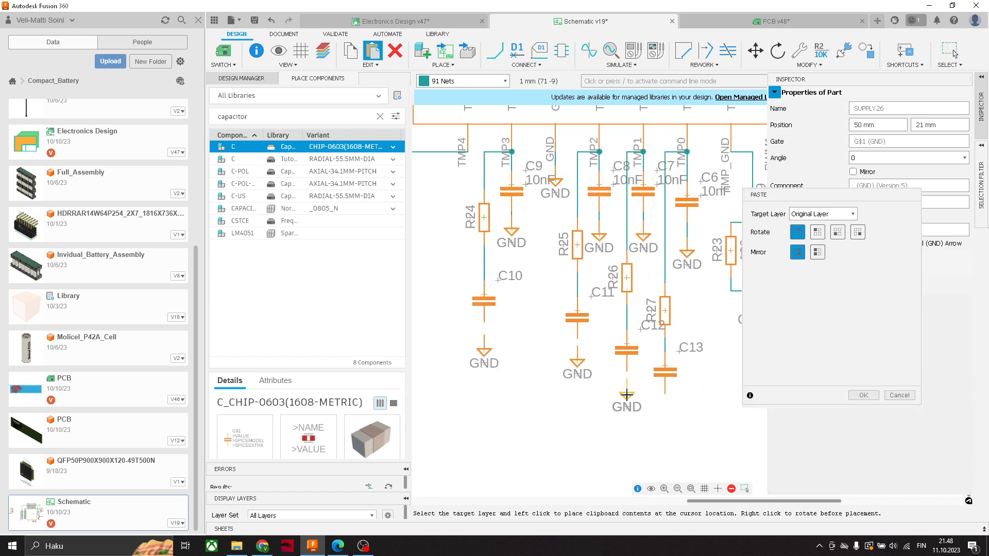
left_click(627, 394)
key("ctrl+v")
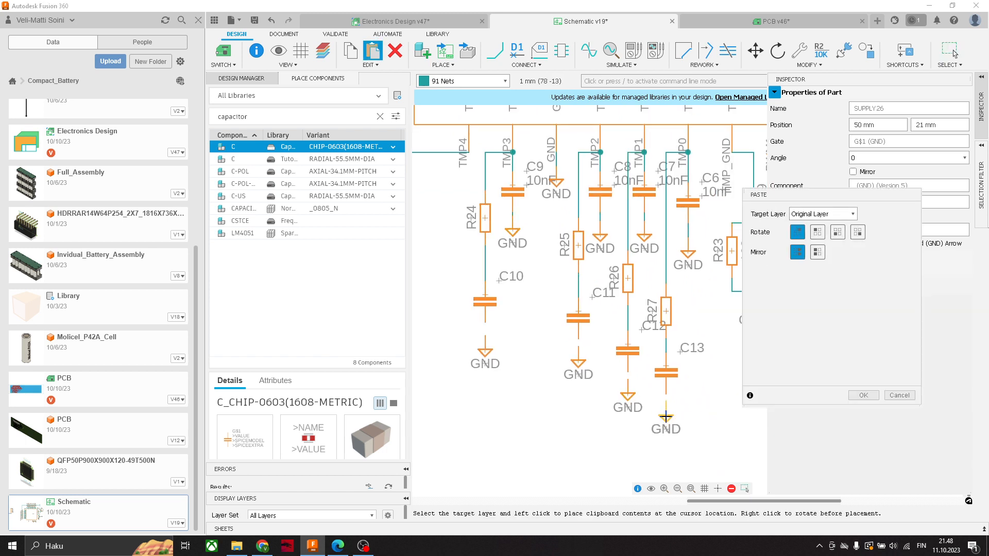
left_click(666, 420)
- Wire the lower ends of capacitors C10, C11, C12 and C13 to the GND symbols beneath them
scroll(446, 331, "up", 4)
left_click(494, 51)
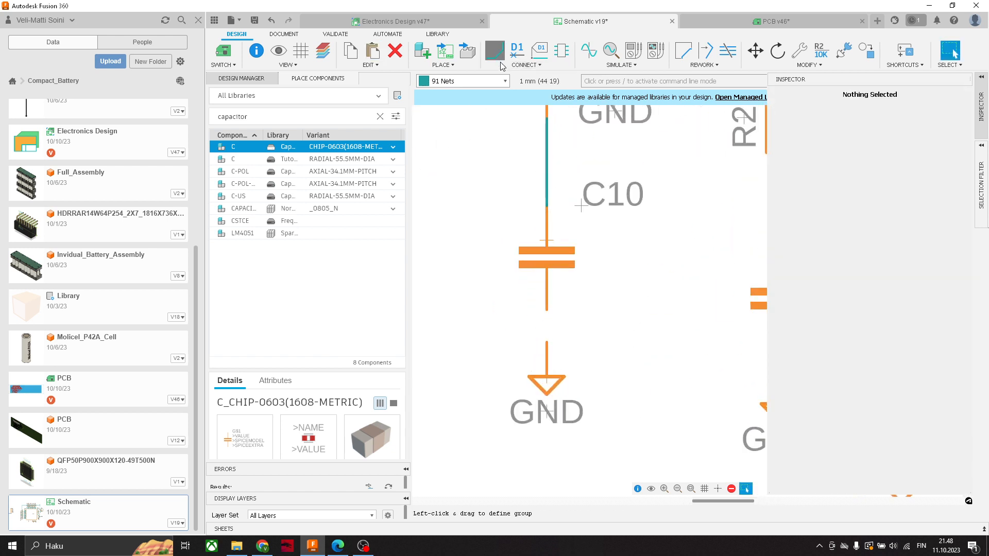
left_click(546, 309)
left_click(546, 342)
scroll(591, 348, "down", 2)
scroll(592, 348, "down", 2)
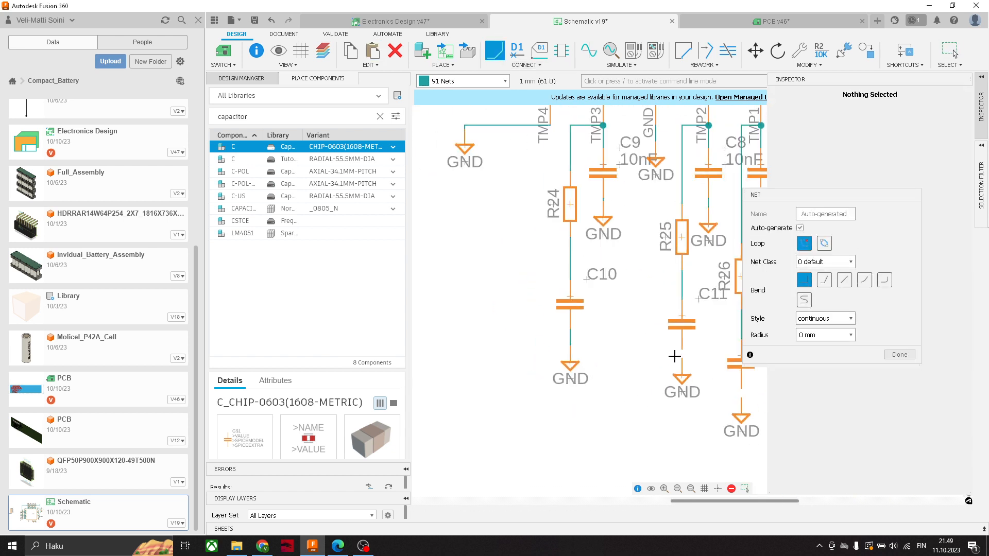
scroll(615, 370, "up", 1)
scroll(615, 370, "up", 2)
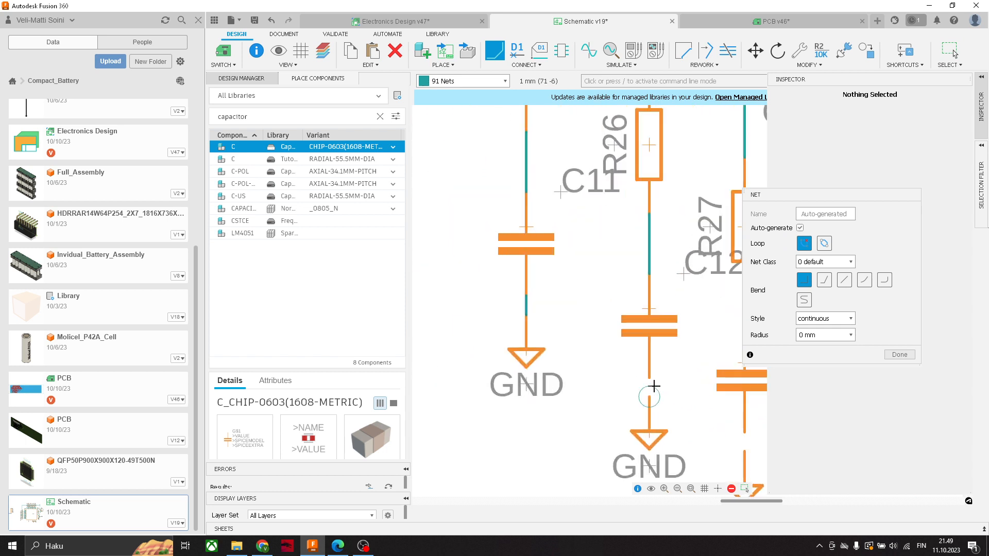
middle_click_drag(691, 408, 648, 372)
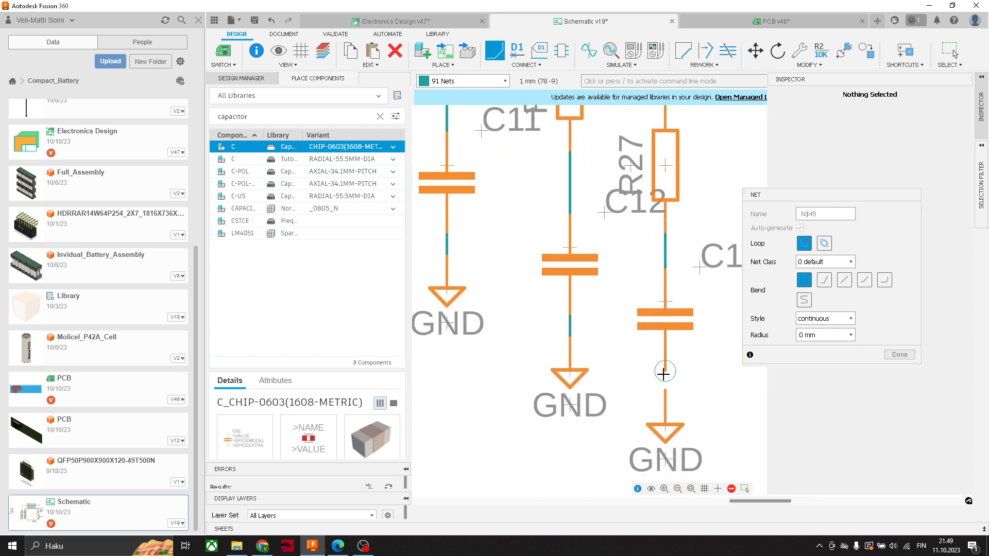
scroll(650, 371, "down", 3)
- Draw open wire stubs to the left from the R24–C10 and R25–C11 connections, about 8 mm and 6 mm long
scroll(652, 370, "up", 5)
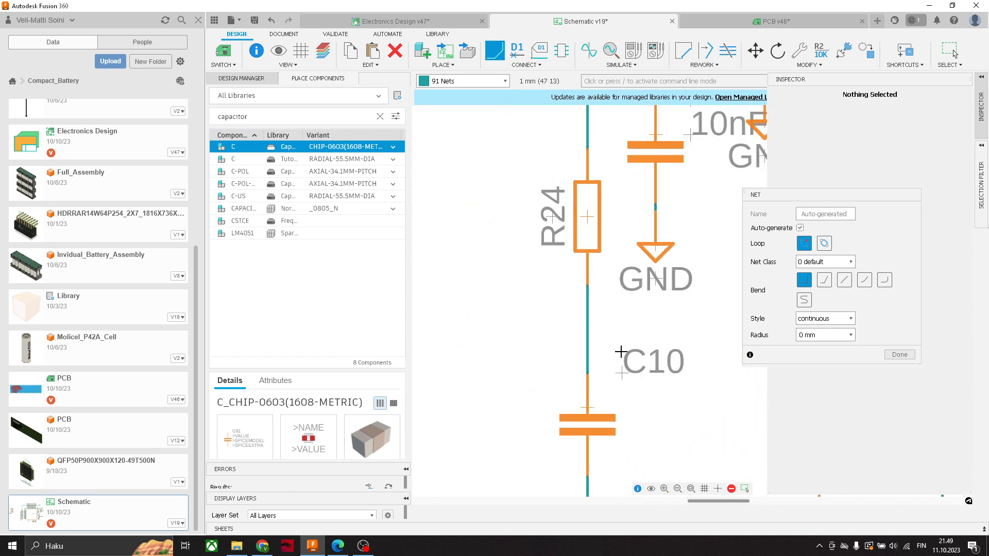
scroll(611, 335, "down", 4)
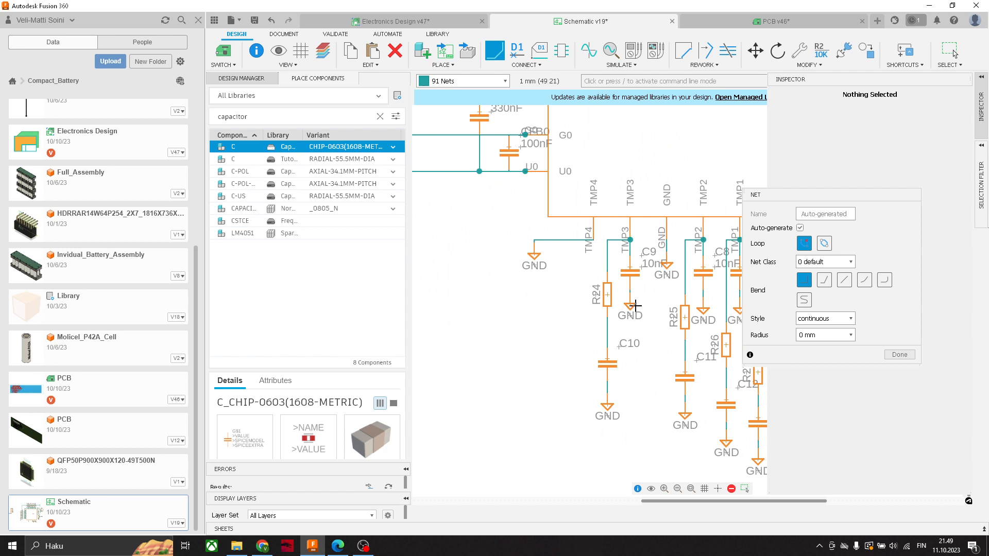
scroll(607, 332, "up", 4)
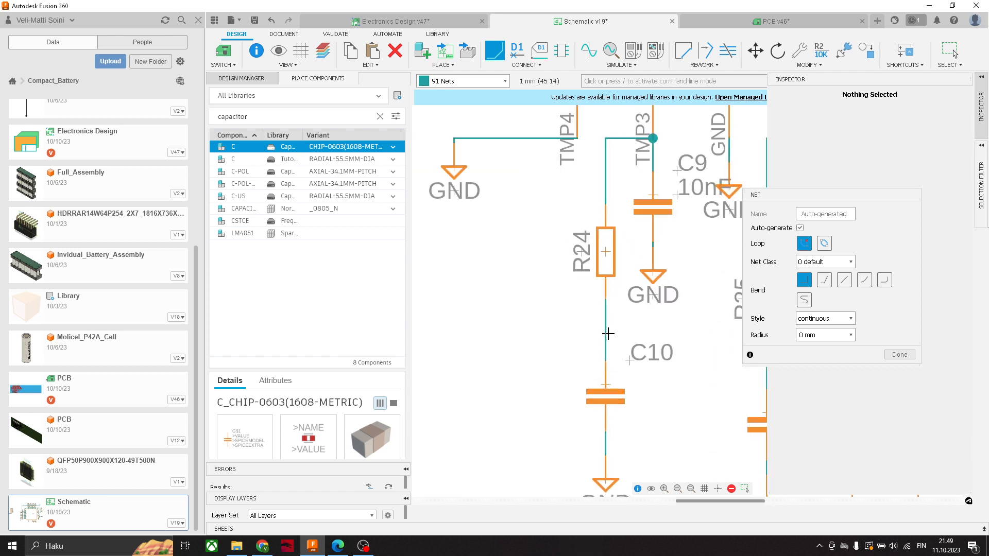
scroll(605, 376, "down", 4)
left_click(605, 377)
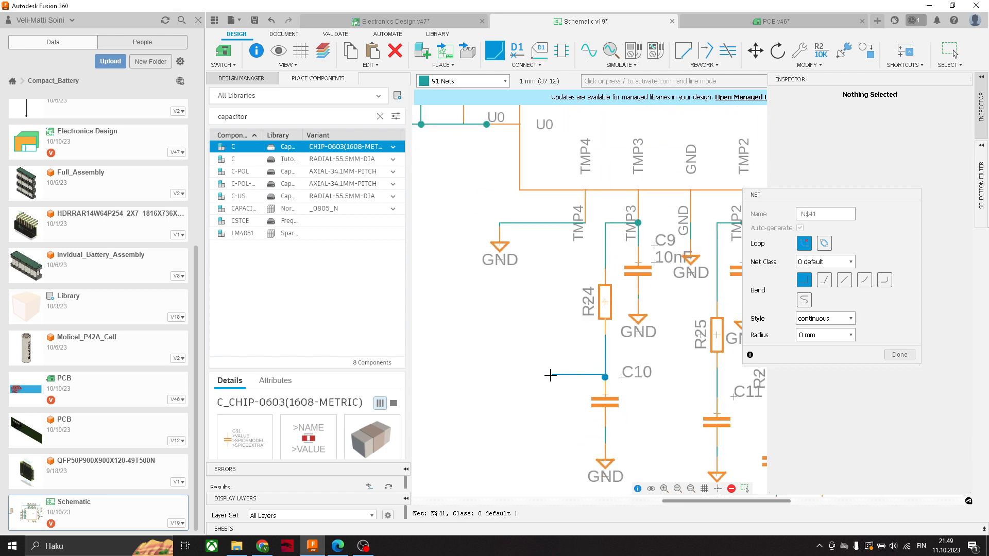
left_click(550, 375)
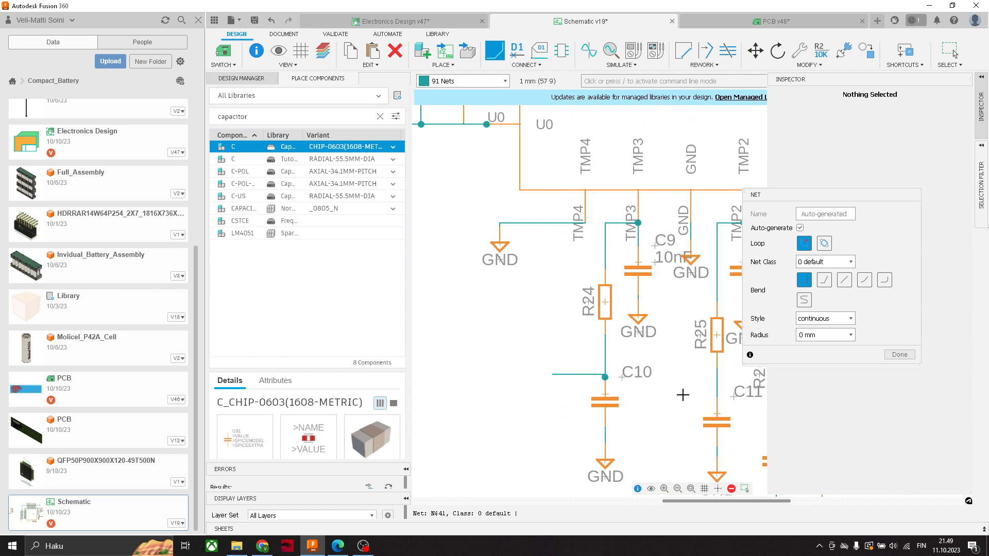
middle_click_drag(682, 395, 641, 376)
left_click(675, 378)
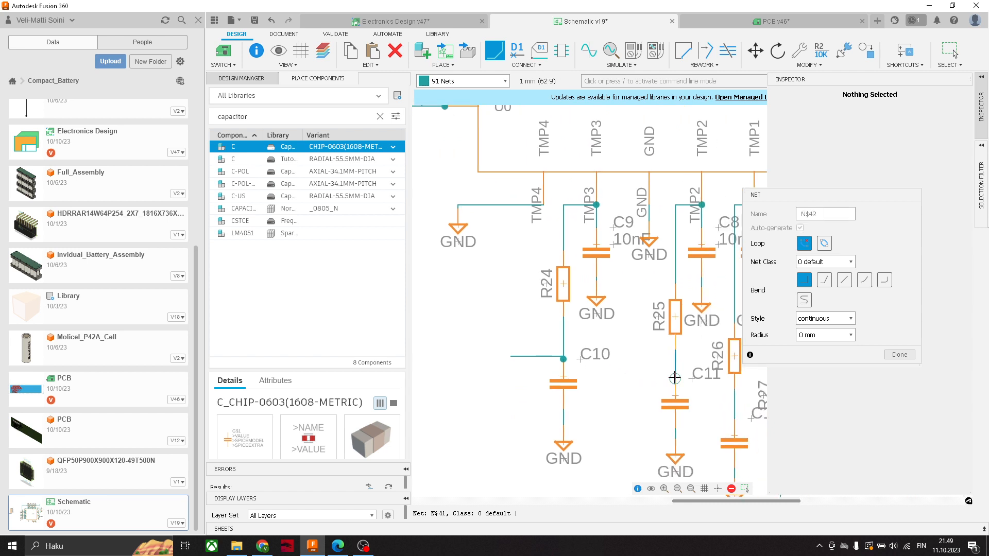
left_click(631, 376)
- Draw short open wire stubs to the left from the R26–C12 and R27–C13 connections
middle_click_drag(720, 409, 641, 381)
left_click(656, 389)
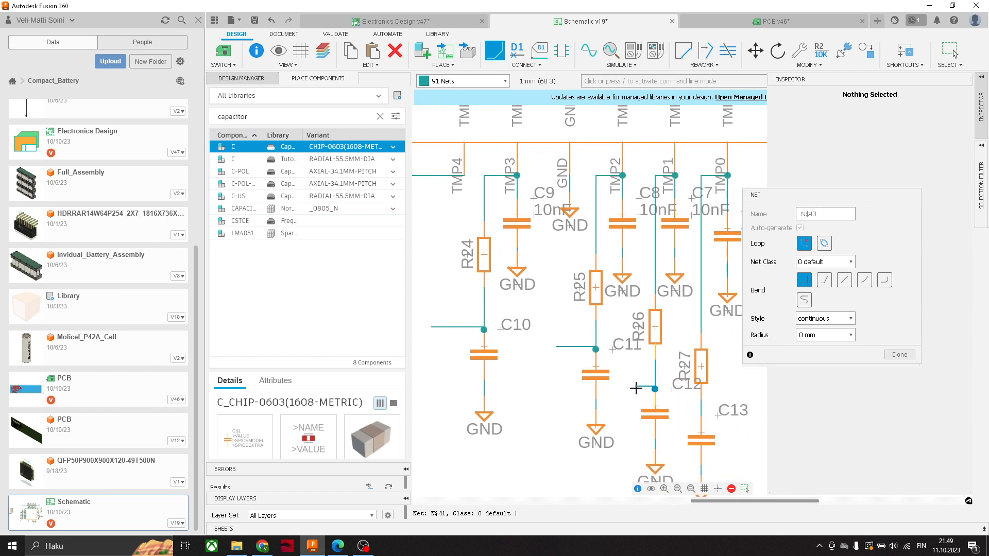
left_click(655, 389)
double_click(630, 389)
left_click(700, 415)
double_click(684, 415)
middle_click_drag(524, 336, 590, 343)
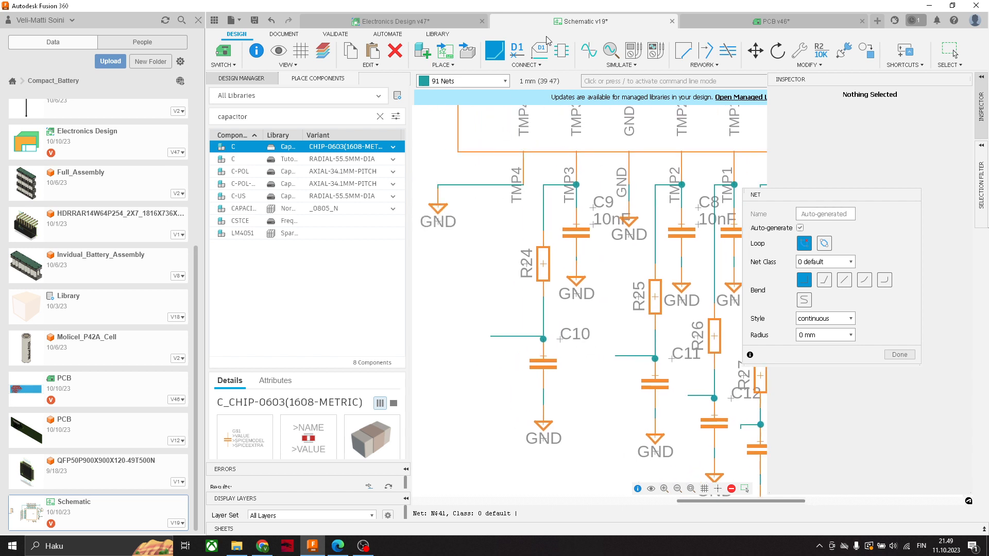
- Name the open net at the R24–C10 connection TMP_SENSOR3 and place its label beside the wire stub
left_click(524, 65)
left_click(513, 120)
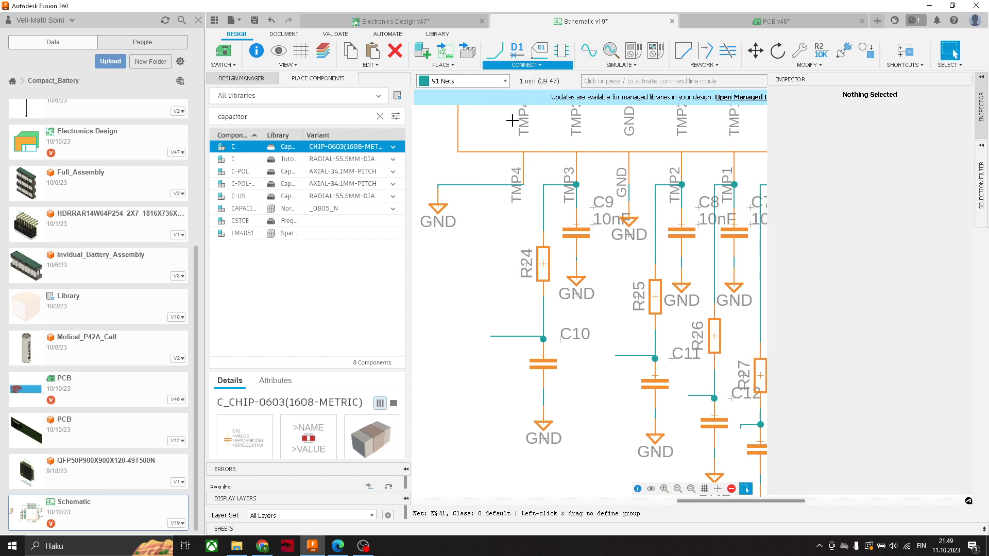
scroll(495, 335, "up", 3)
left_click(488, 340)
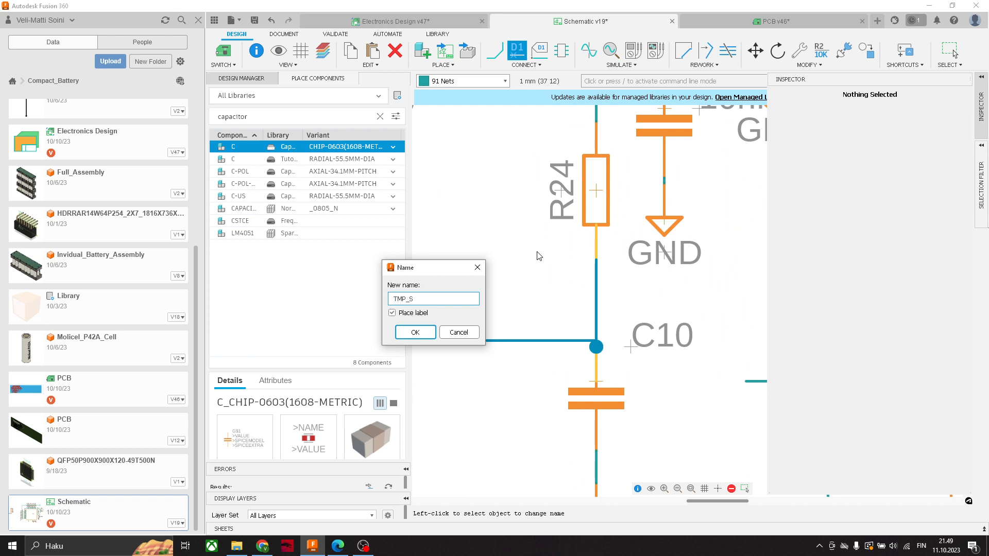
key("Return")
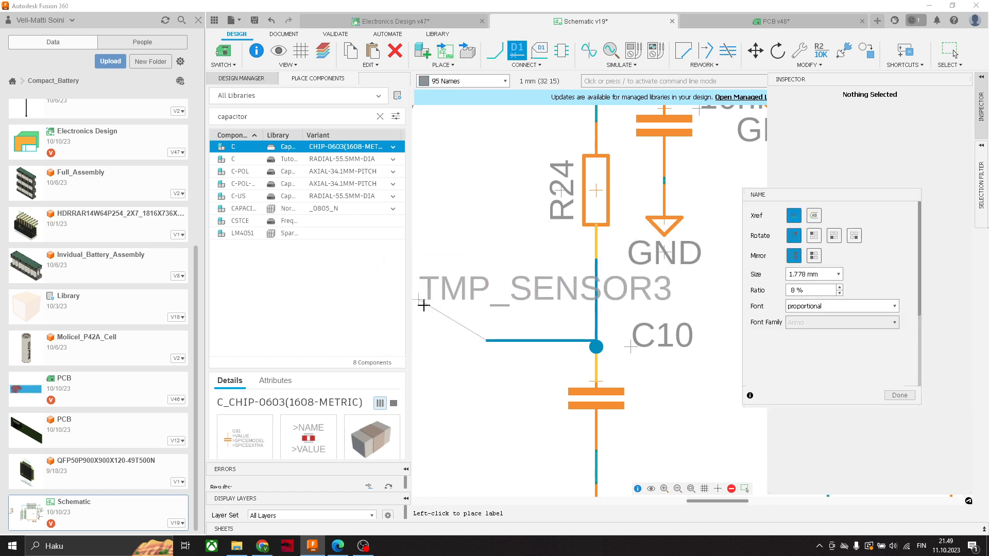
scroll(428, 304, "down", 3)
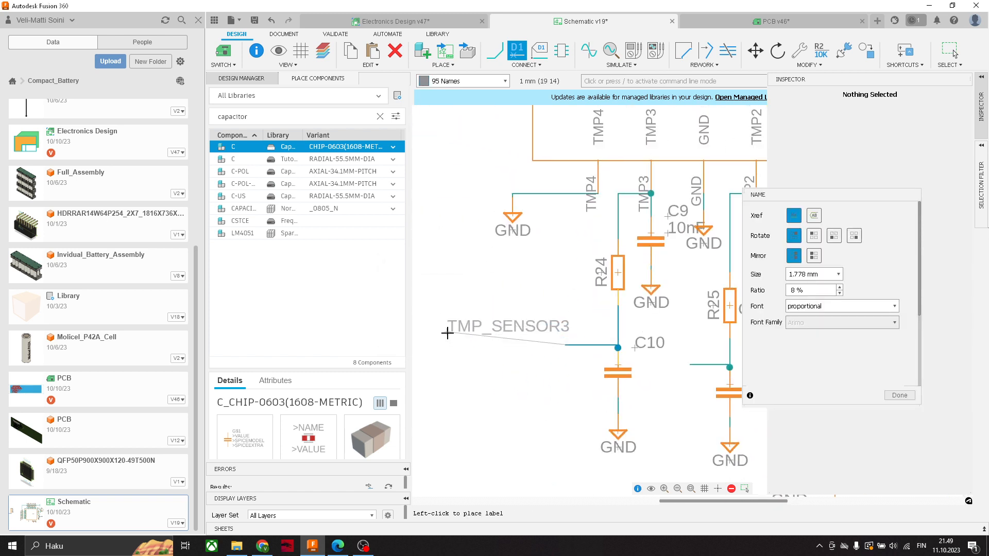
left_click(476, 340)
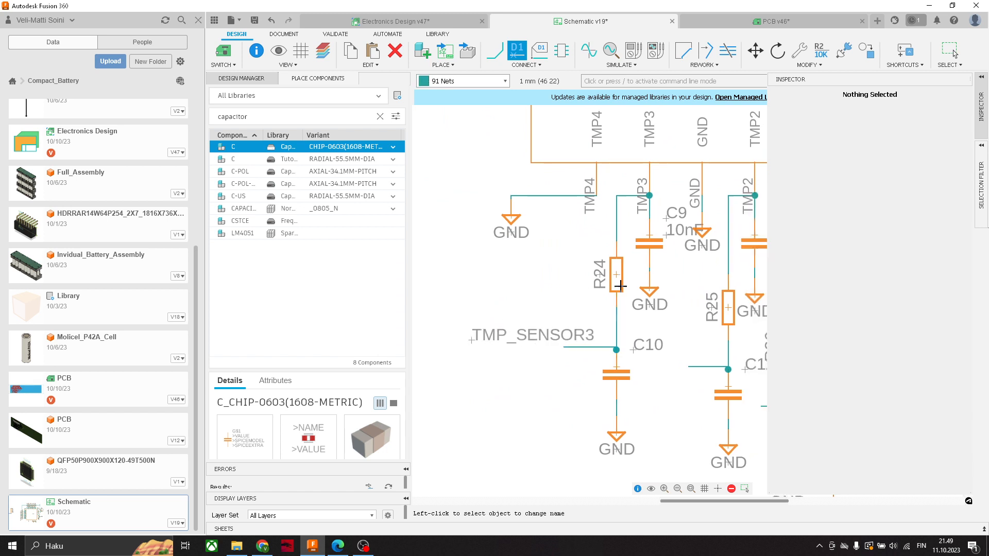
- Name the open net at the R25–C11 connection TMP_SENSOR2 and place its label beside the wire stub
scroll(597, 329, "down", 3)
scroll(642, 311, "up", 3)
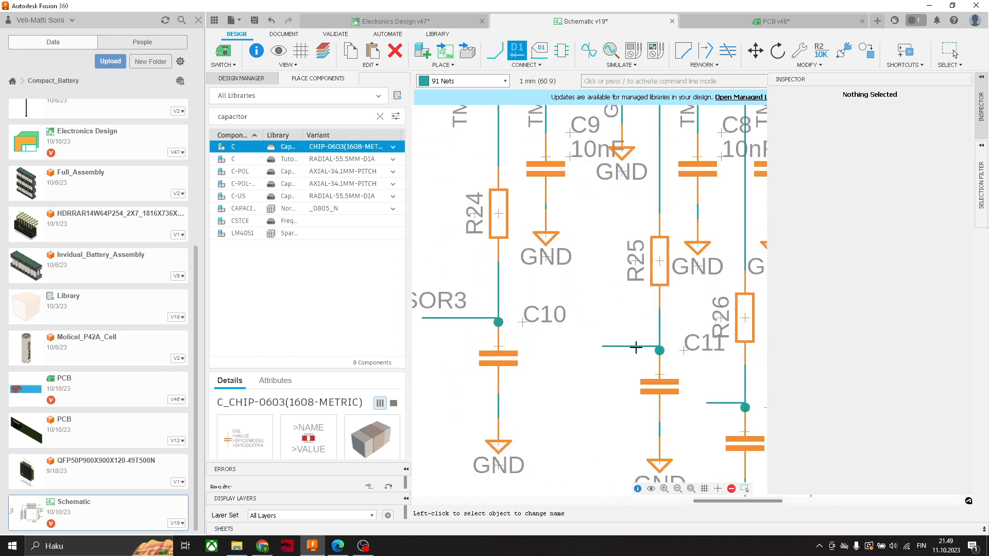
left_click(525, 64)
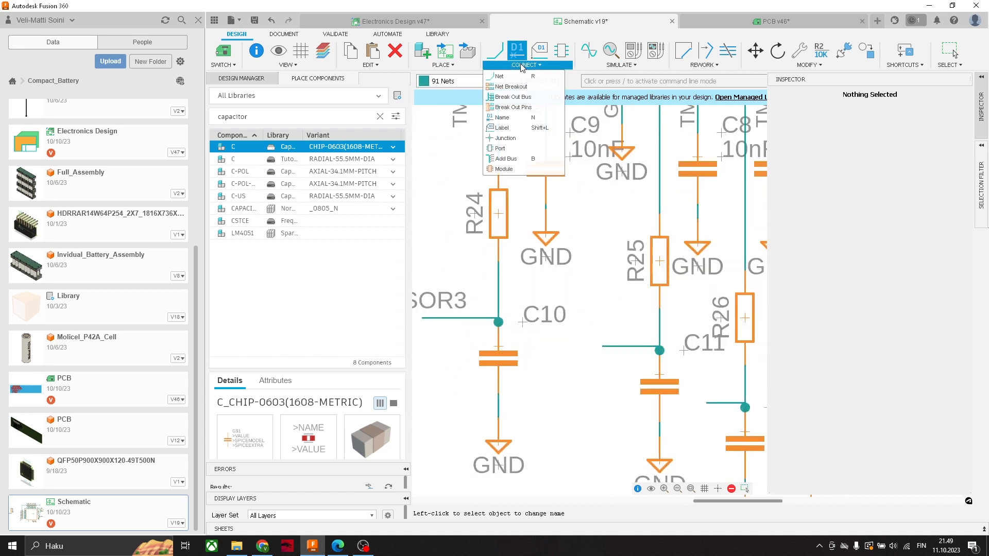
left_click(507, 118)
left_click(602, 346)
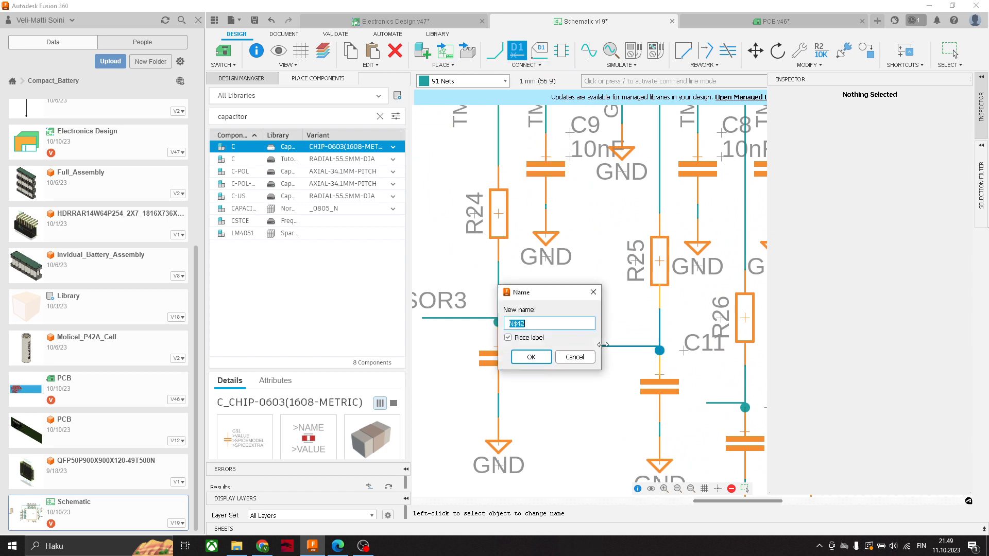
type("TMP")
key("Down")
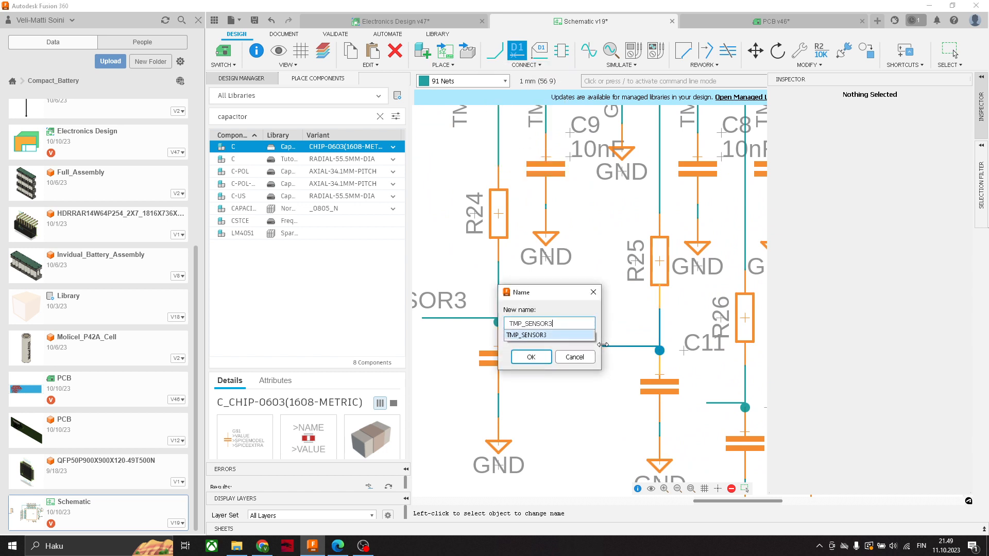
key("BackSpace")
type("4")
key("Return")
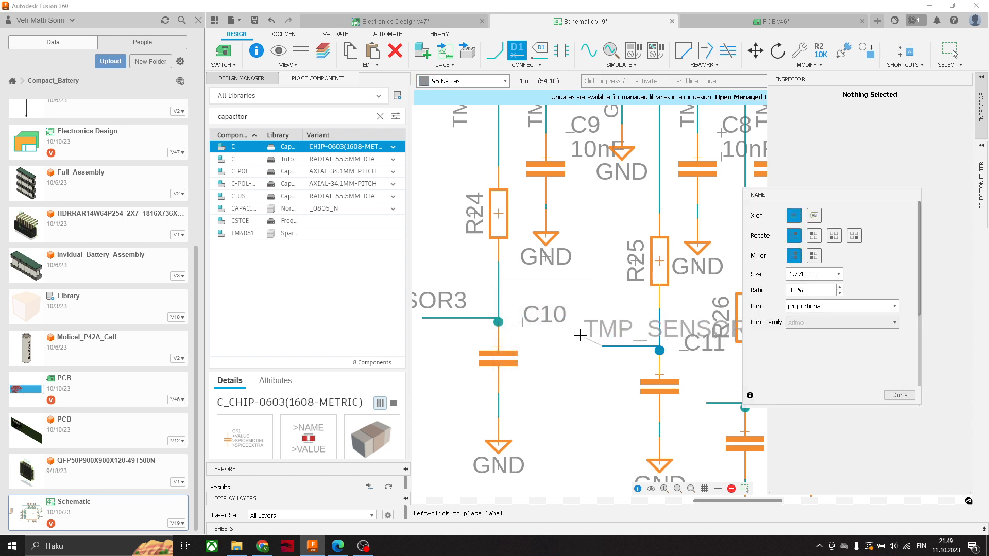
left_click(546, 336)
- Name the open net at the R26–C12 connection TMP_SENSOR1 and place its label above the wire stub
scroll(548, 340, "down", 3)
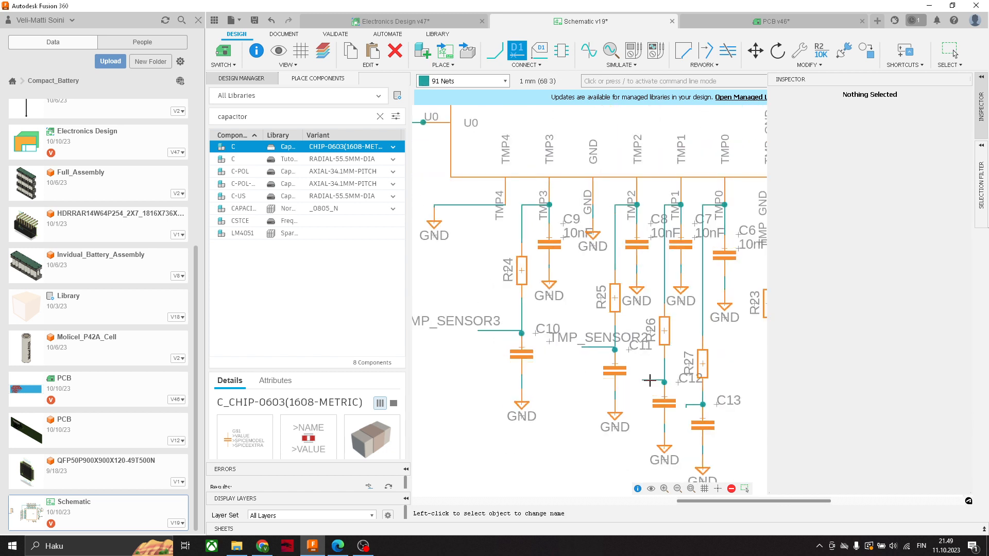
left_click(643, 381)
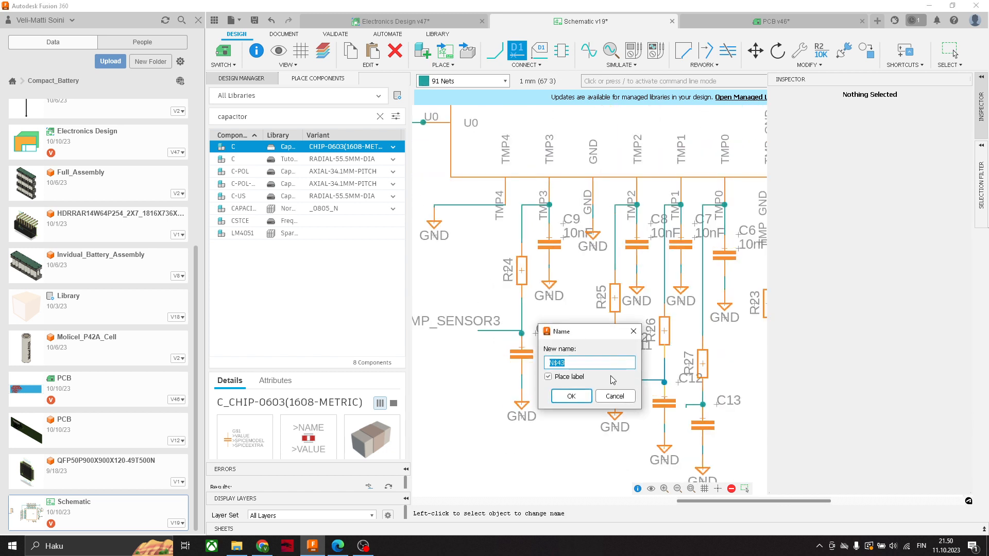
type("T")
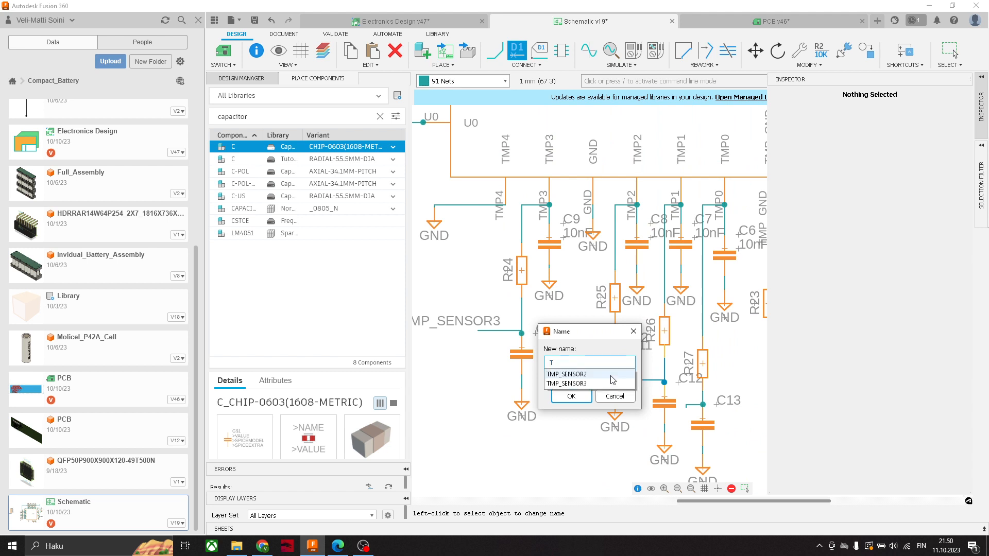
type("MP_SENSOR1")
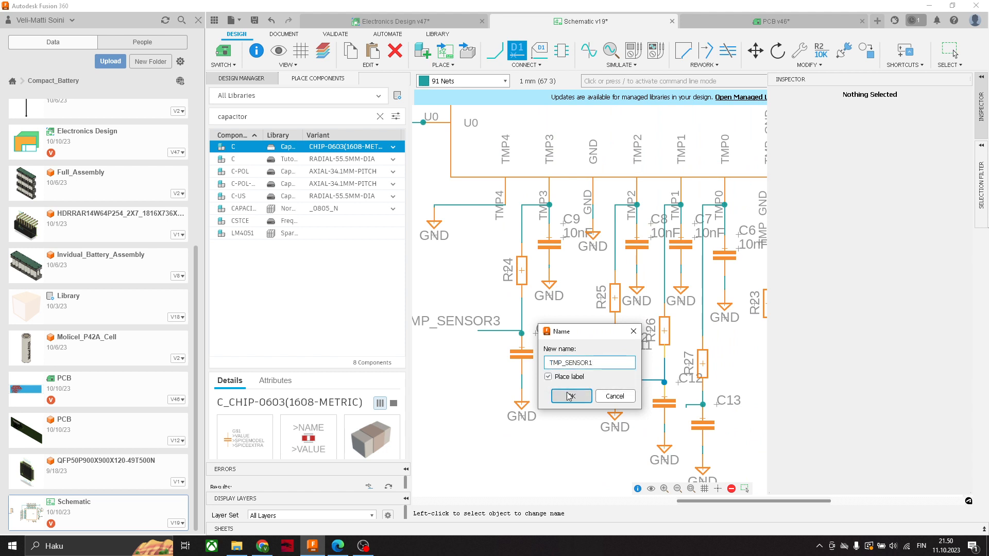
left_click(570, 396)
left_click(693, 411)
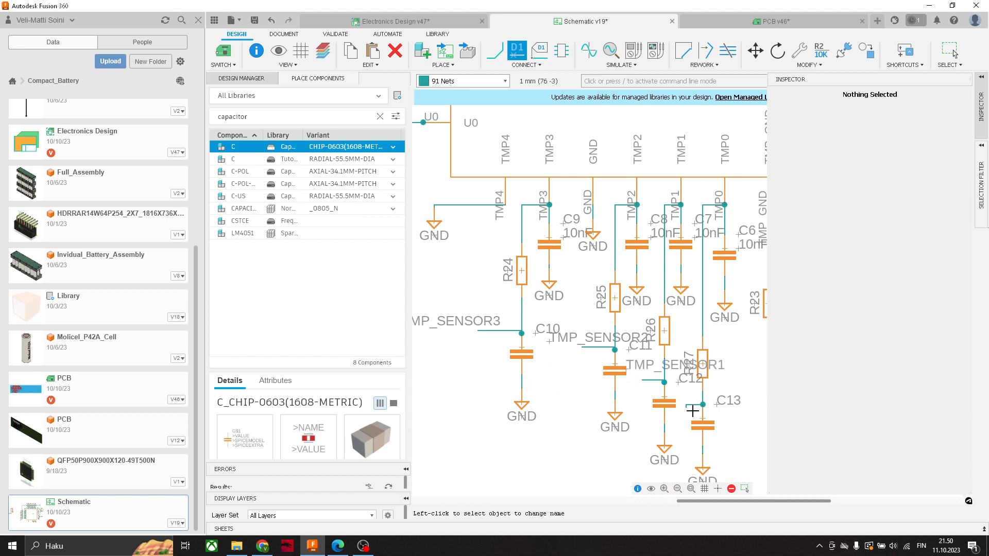
- Name the open net at the R27–C13 connection TMP_SENSOR0 and place its label above the wire stub
scroll(692, 410, "up", 3)
left_click(602, 385)
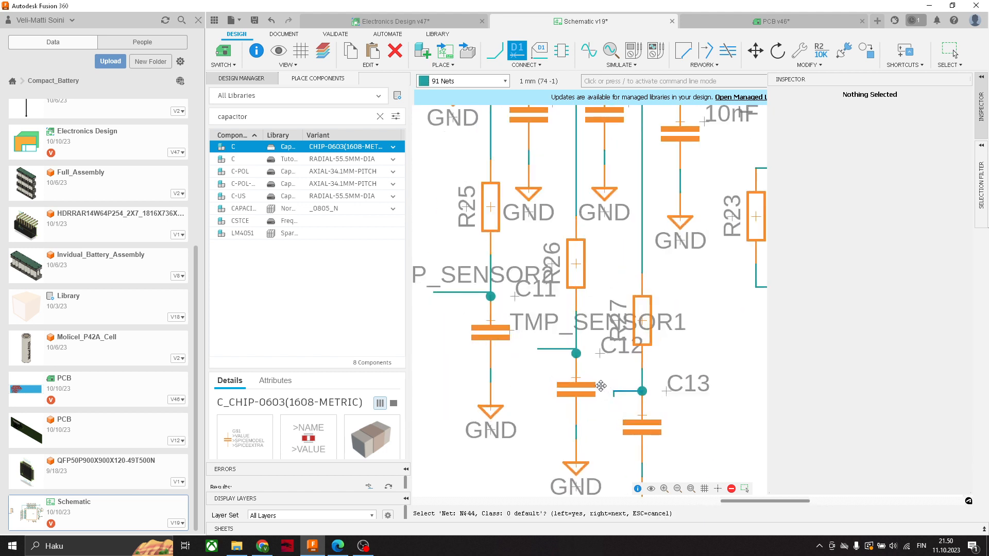
left_click(526, 65)
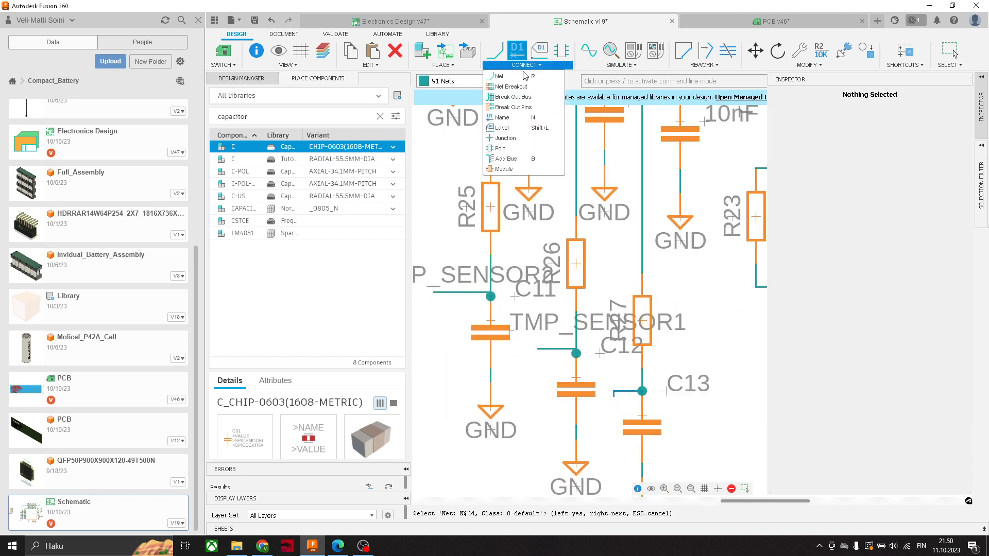
left_click(502, 118)
left_click(601, 387)
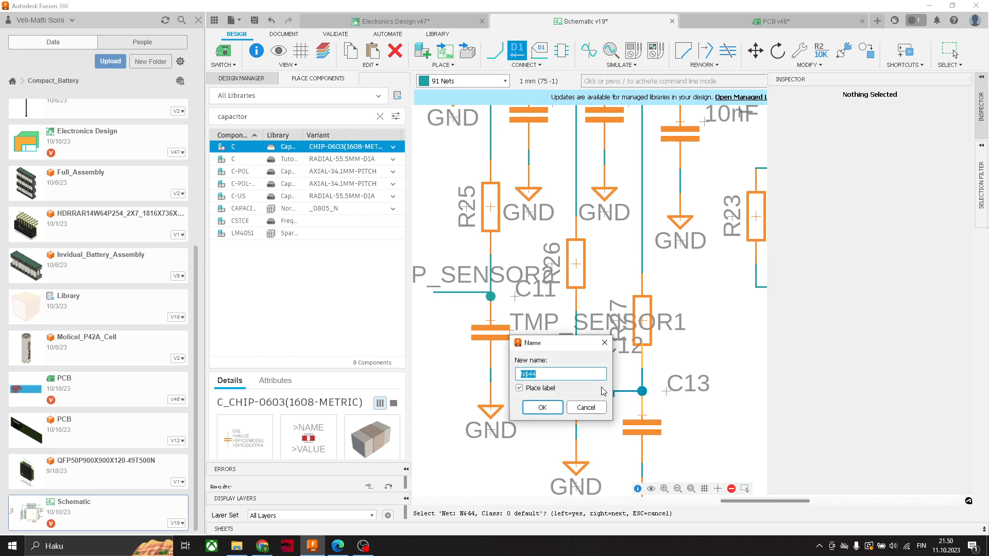
type("TMP_SENSOR1")
key("BackSpace")
type("0")
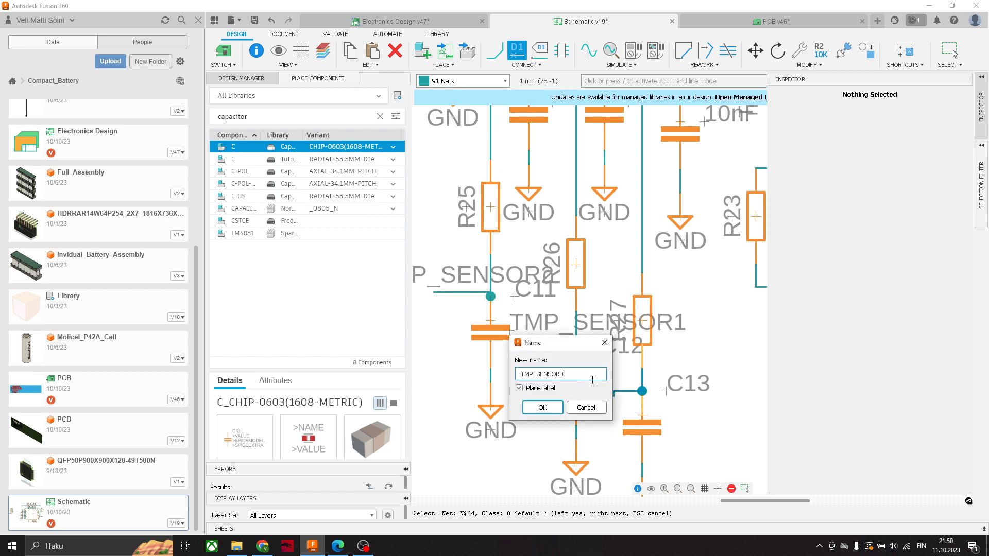
left_click(550, 409)
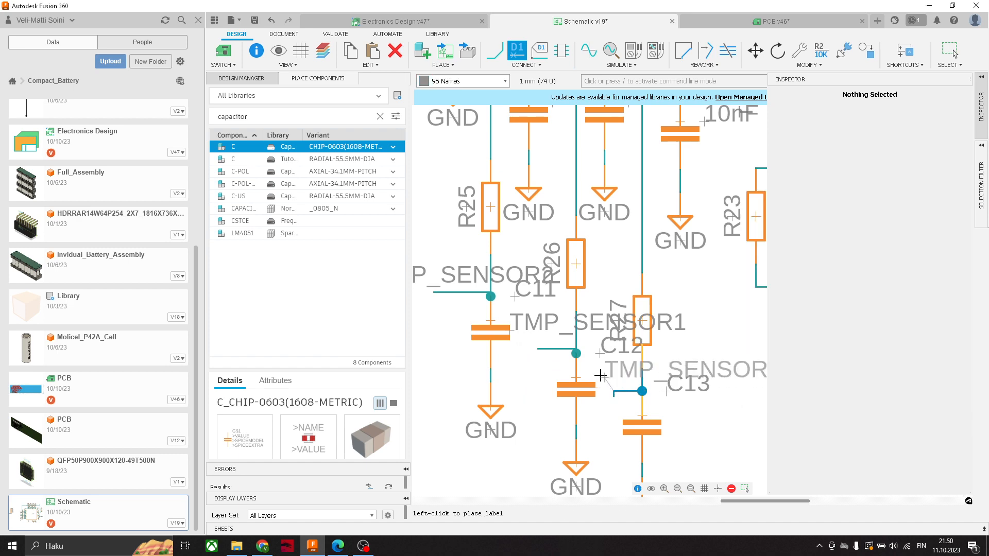
left_click(601, 376)
- Look over the labelled temperature pin circuitry and the neighbouring components around the TLE9012DQU chip in the schematic
scroll(601, 375, "down", 6)
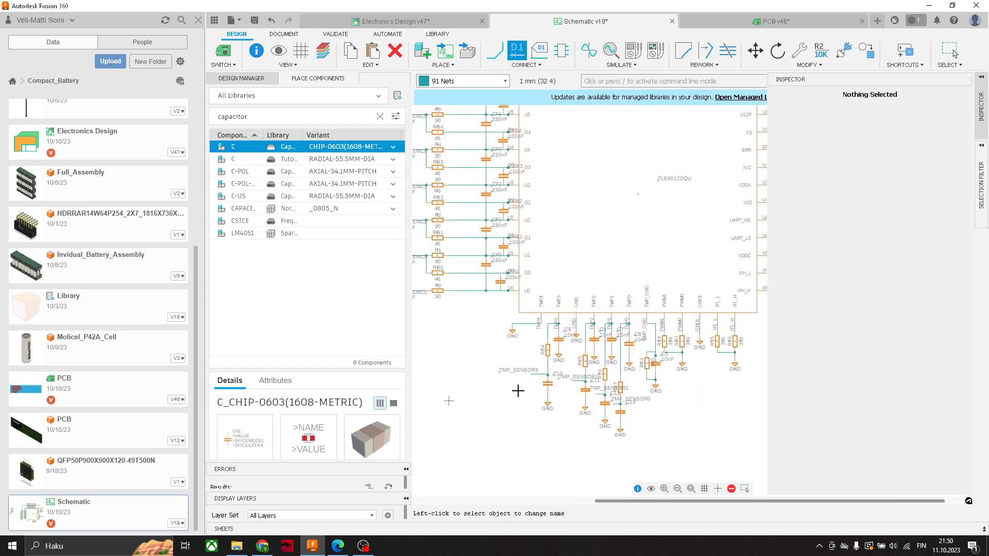
scroll(518, 391, "up", 3)
scroll(667, 416, "down", 3)
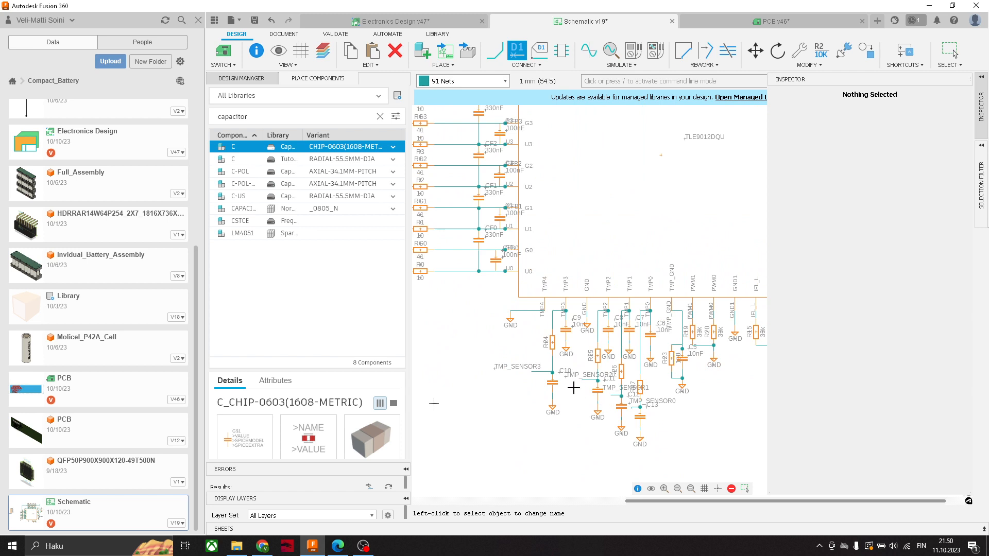
scroll(573, 388, "down", 2)
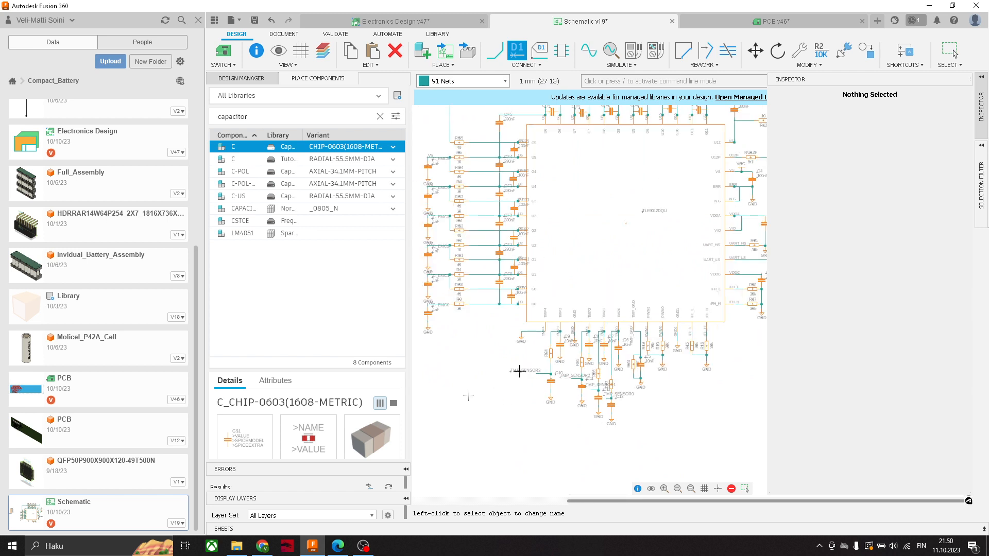
scroll(519, 371, "up", 3)
middle_click_drag(592, 330, 552, 318)
middle_click_drag(726, 353, 655, 347)
scroll(668, 363, "down", 2)
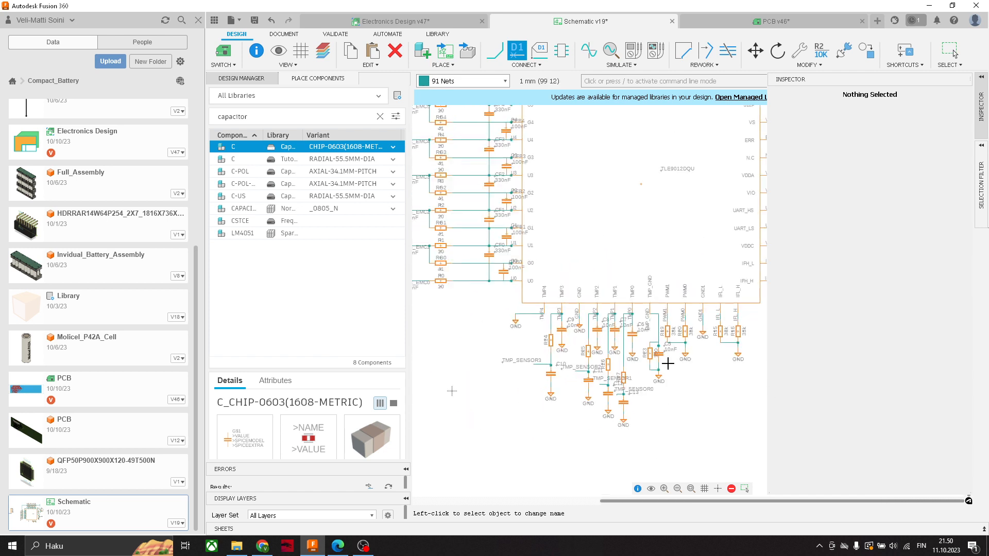
middle_click_drag(556, 448, 489, 435)
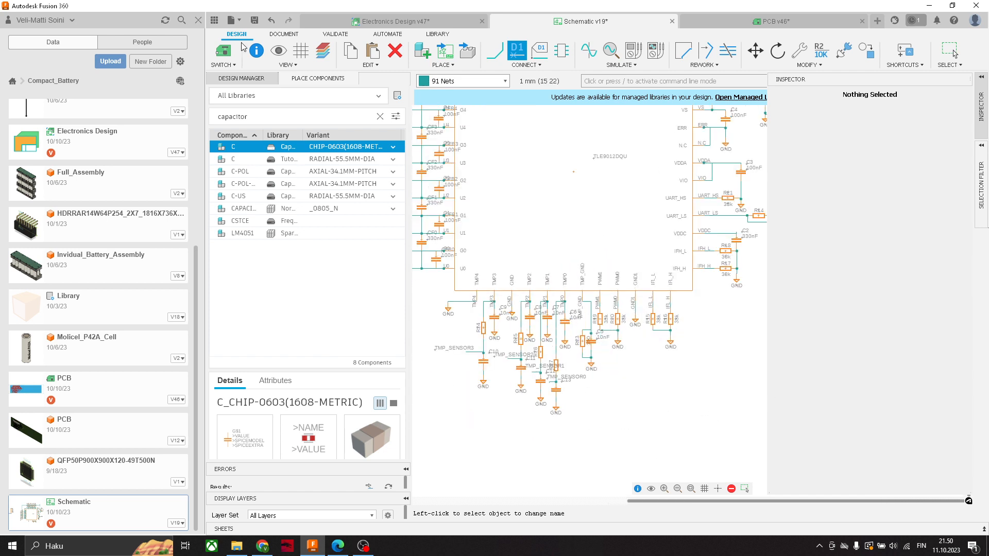
- Save the schematic with the completed temperature sensor circuitry as a new version
left_click(254, 20)
left_click(497, 290)
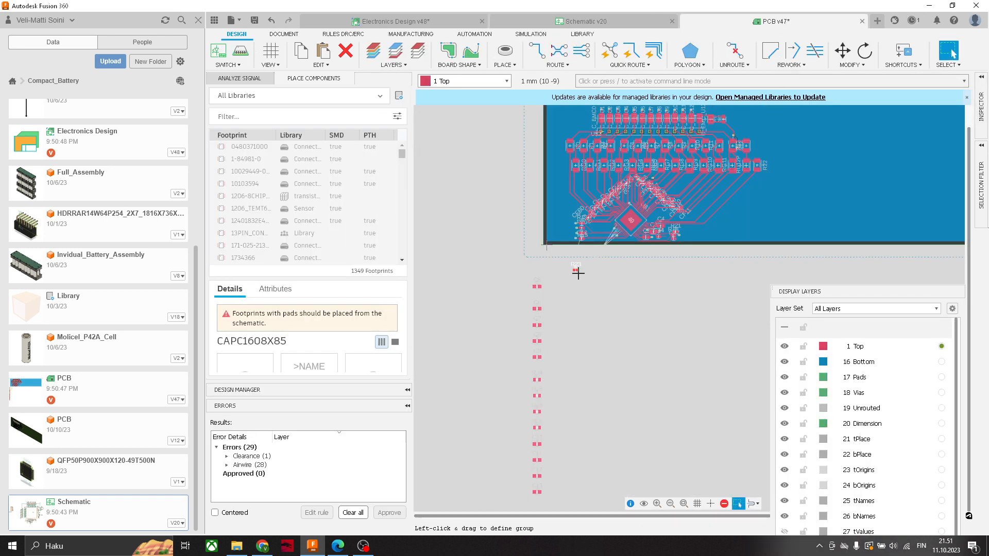
- Move resistor R23 and capacitor C5 from outside the PCB outline onto the empty board area beside the routed circuitry
left_click_drag(576, 270, 823, 164)
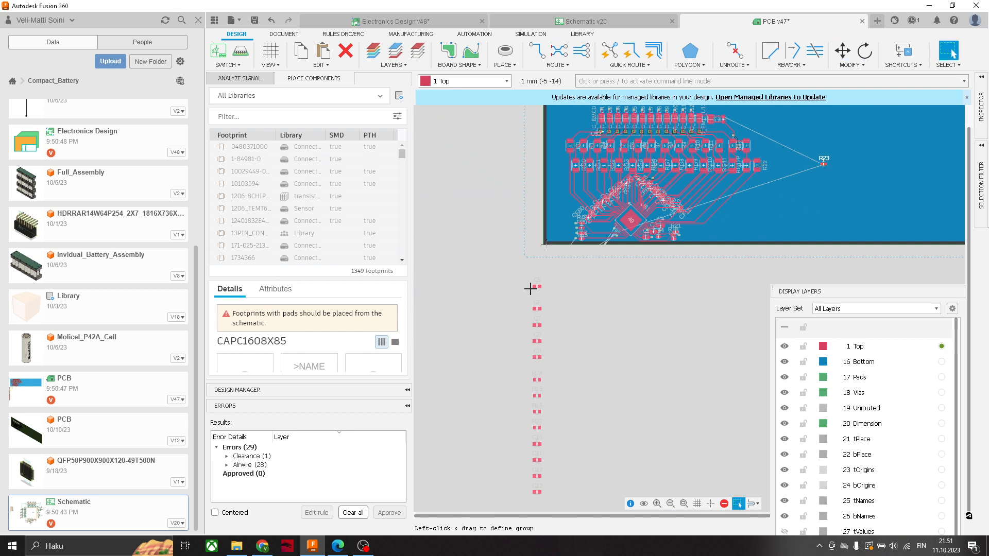
left_click_drag(539, 285, 830, 196)
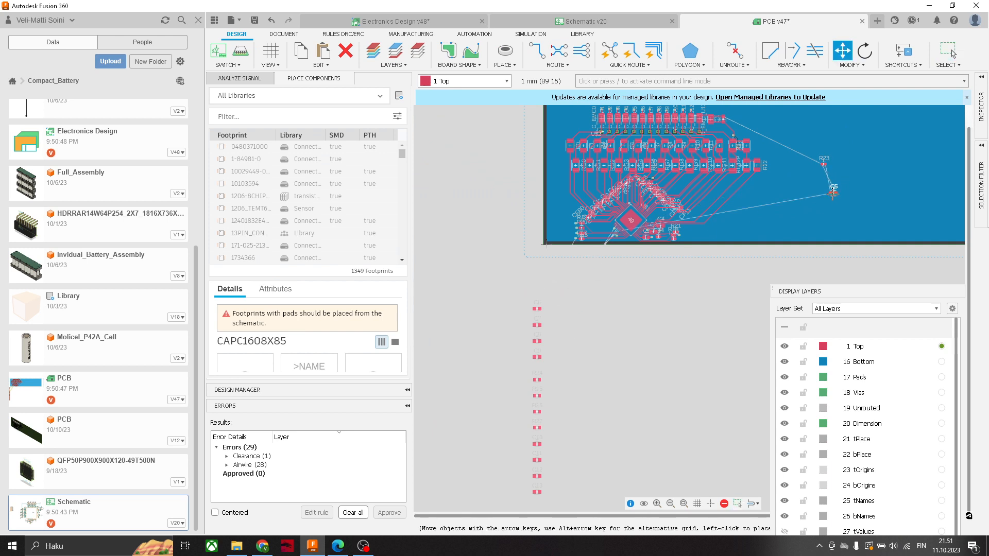
- Examine the chip's TMP pads, the surrounding traces and the unrouted connections towards the newly placed components on the PCB
scroll(657, 180, "up", 3)
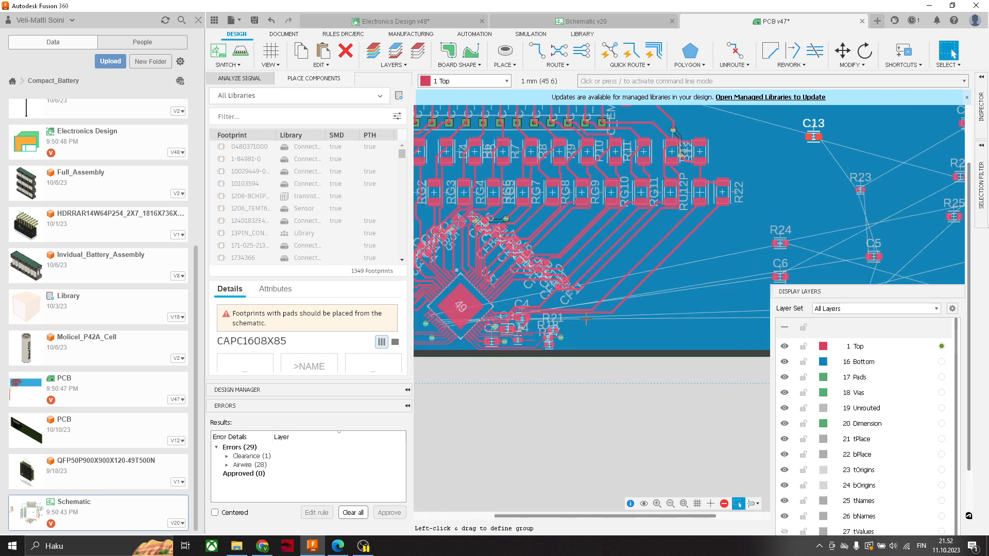
scroll(557, 319, "up", 5)
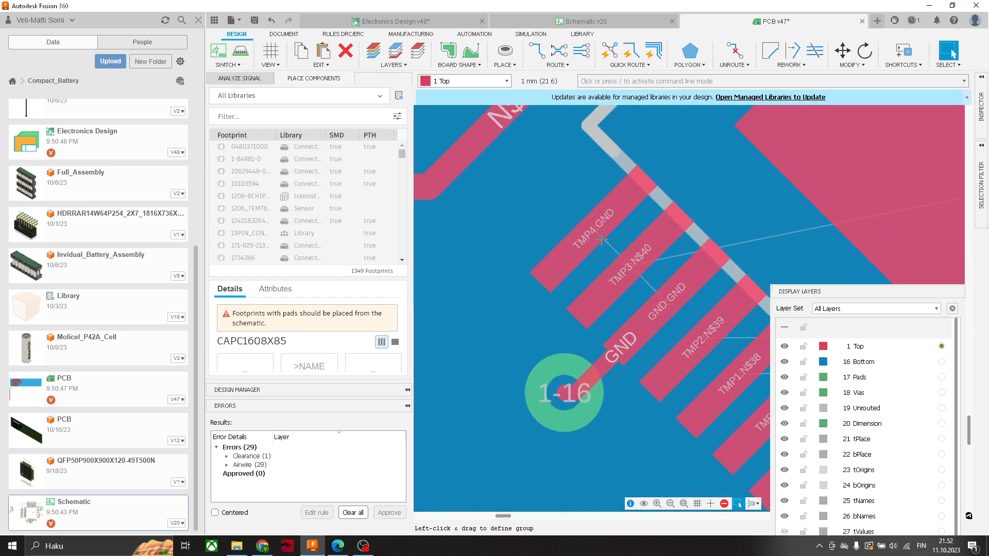
scroll(607, 238, "down", 3)
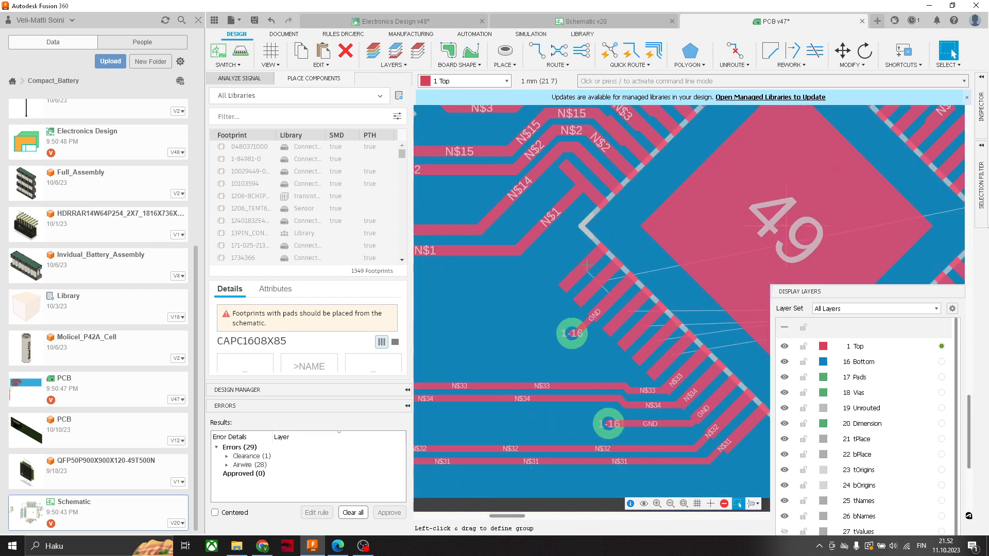
scroll(581, 290, "up", 3)
middle_click_drag(599, 337, 569, 225)
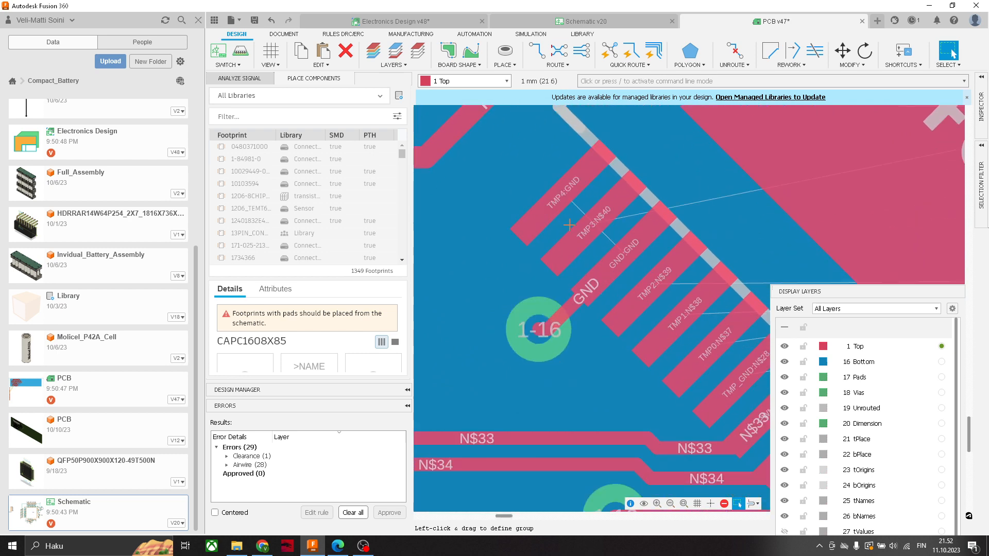
scroll(668, 342, "down", 10)
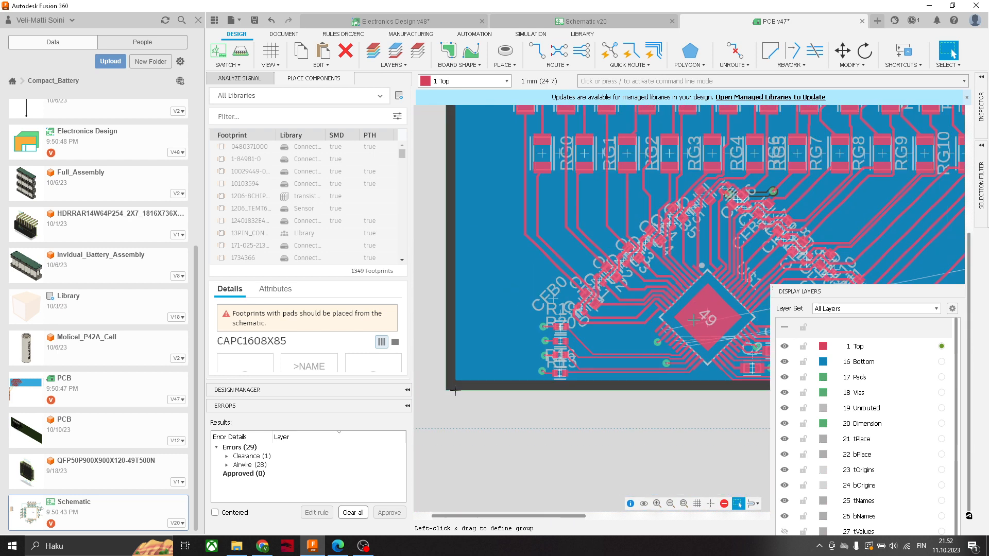
middle_click_drag(743, 279, 460, 401)
middle_click_drag(677, 279, 548, 422)
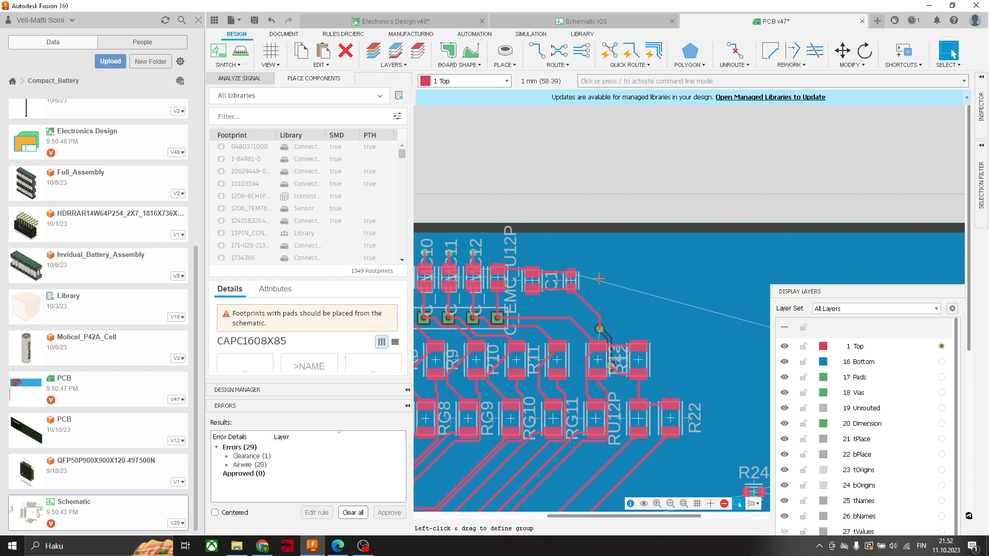
scroll(616, 274, "down", 1)
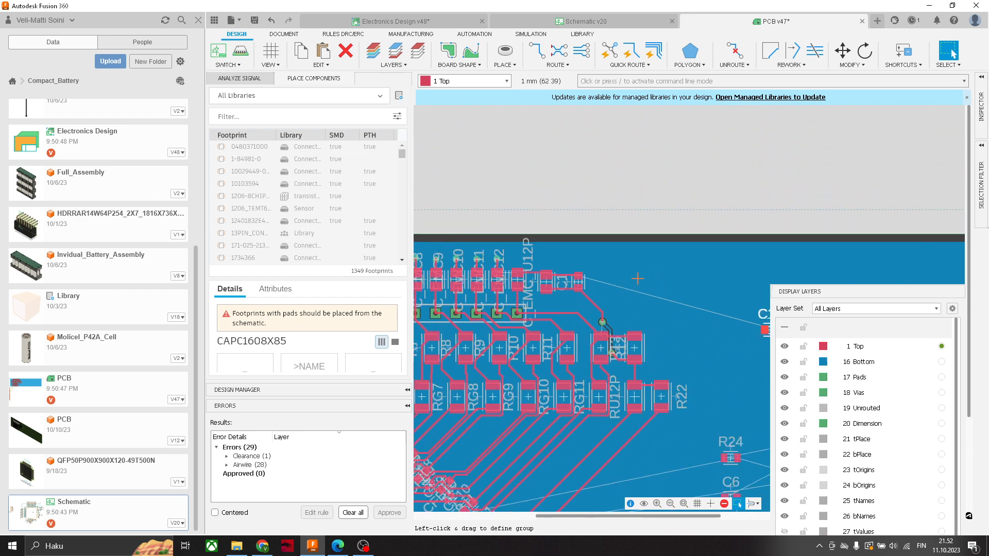
- Inspect the TMP_GND pad, its neighbouring pads and the unrouted connections around the chip on the PCB
scroll(670, 284, "down", 1)
scroll(646, 292, "down", 1)
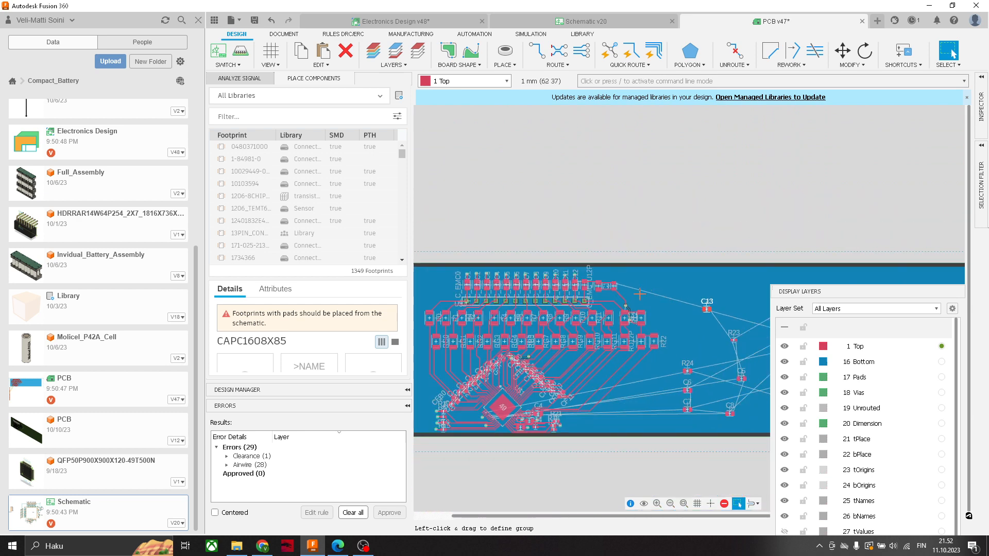
scroll(637, 296, "up", 1)
scroll(631, 297, "down", 1)
scroll(621, 319, "up", 6)
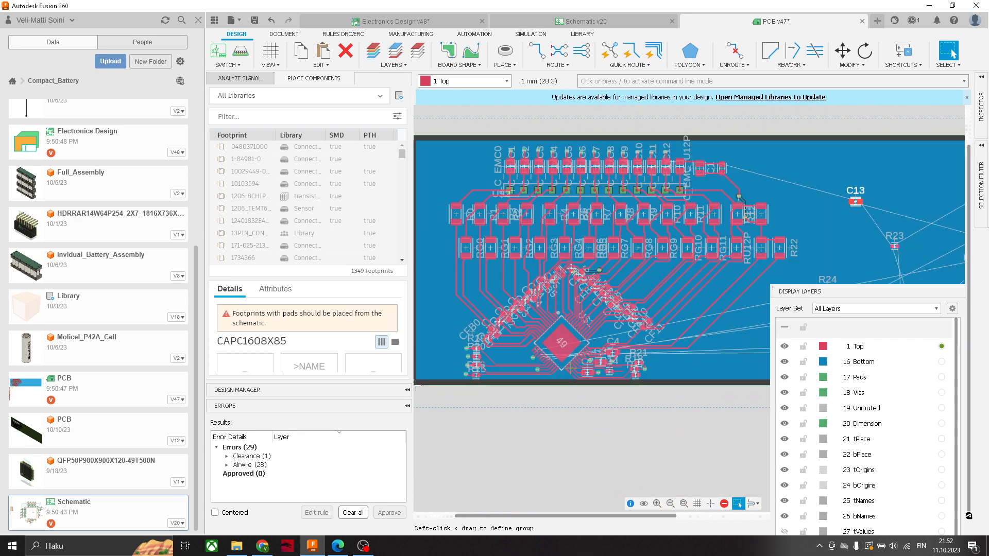
scroll(639, 351, "up", 3)
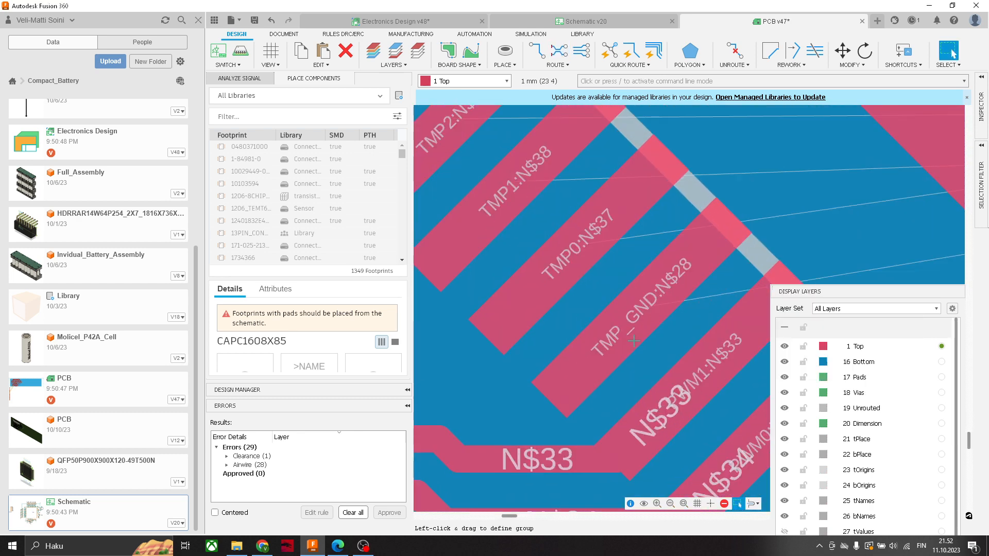
scroll(616, 361, "down", 3)
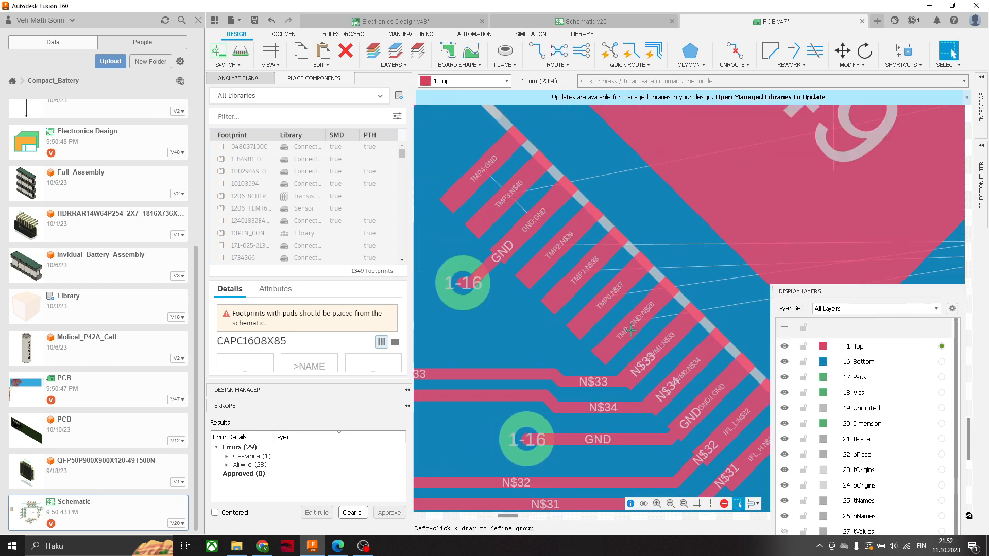
scroll(628, 334, "up", 1)
scroll(637, 321, "down", 1)
scroll(637, 320, "down", 5)
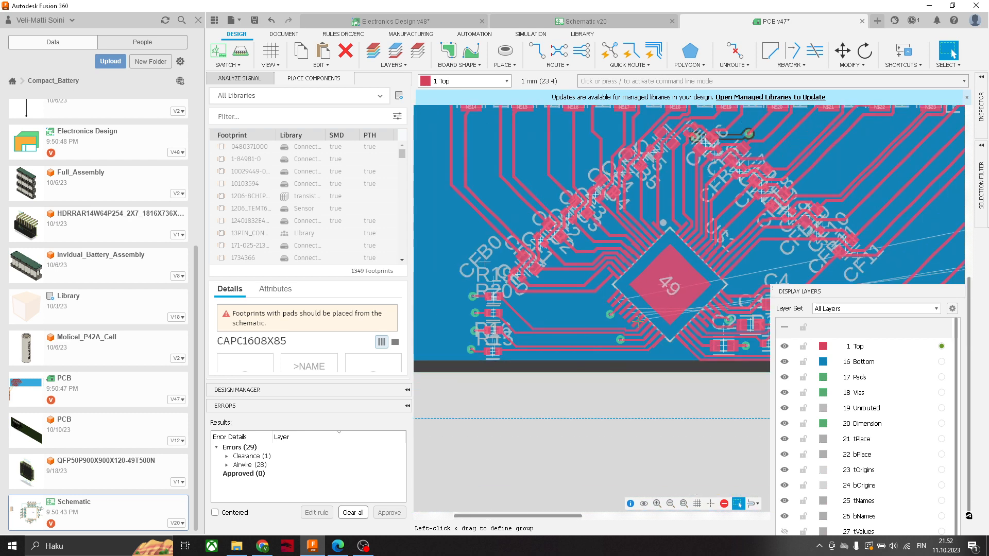
- Check in the schematic how resistor R23 and capacitor C5 connect to the TMP_GND pin and ground
left_click(586, 21)
scroll(712, 196, "down", 2)
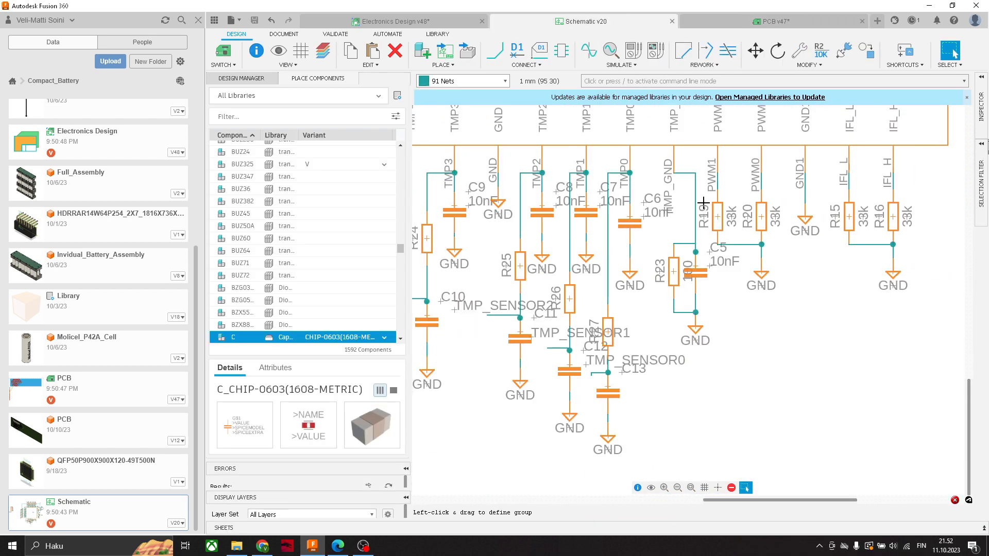
scroll(640, 240, "up", 2)
scroll(642, 319, "down", 1)
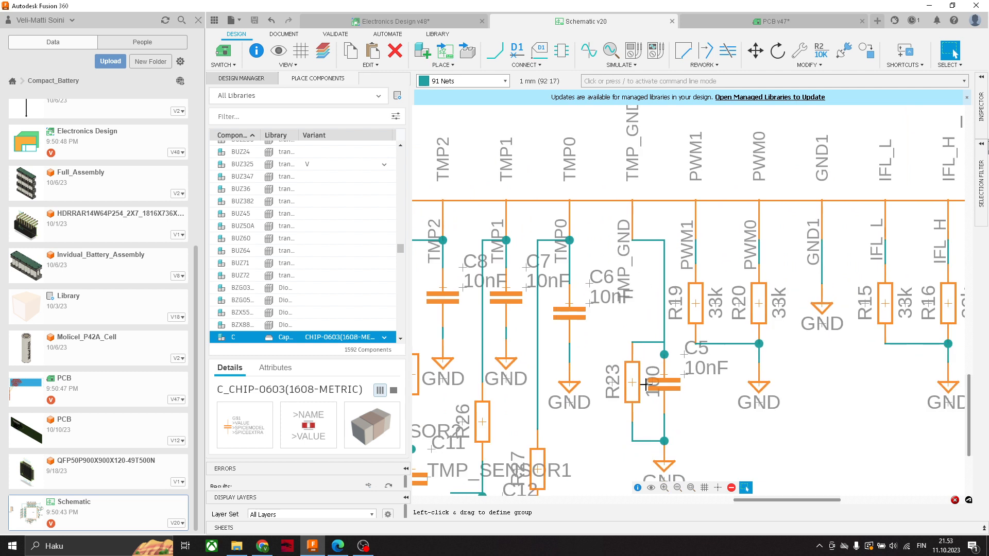
scroll(646, 384, "up", 3)
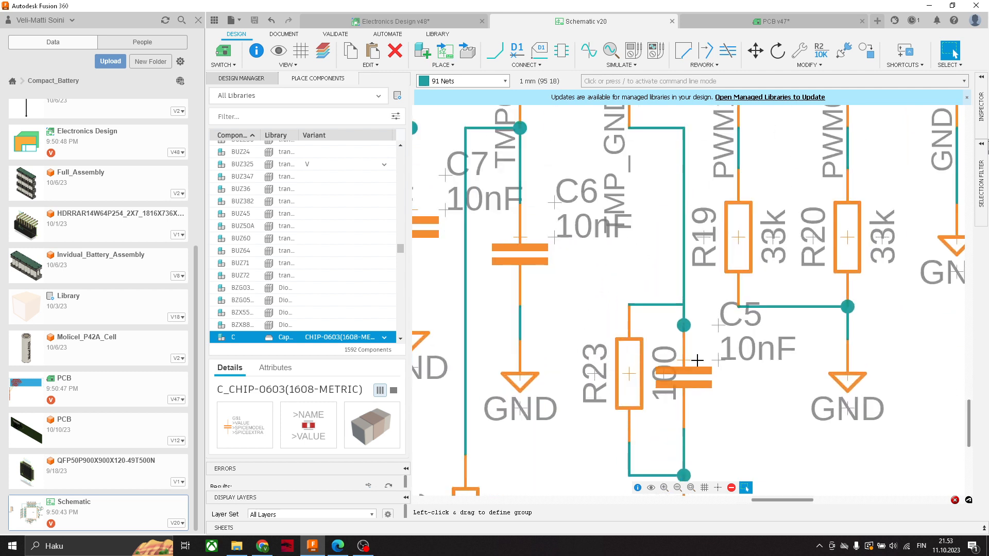
scroll(735, 343, "down", 2)
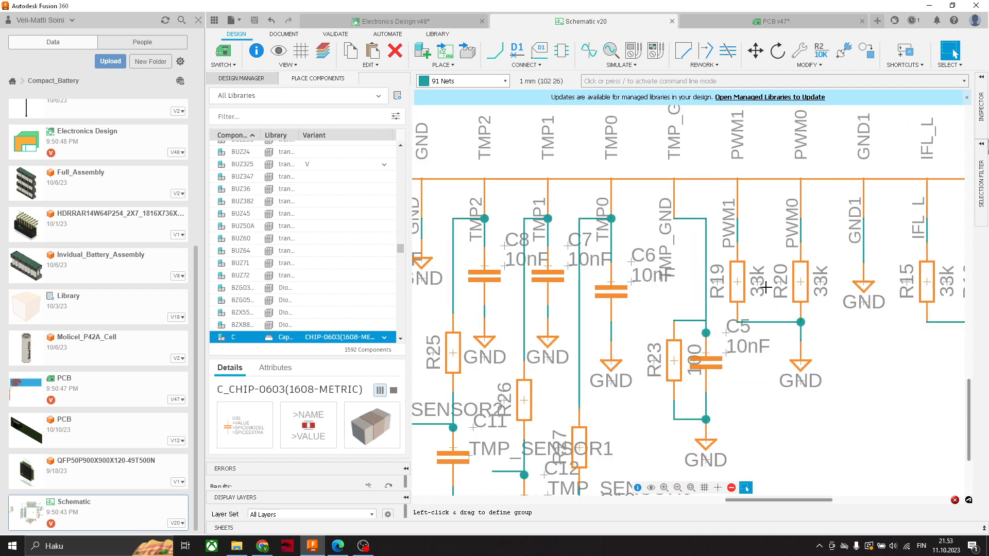
- Move capacitor C5 and resistor R23 on the PCB closer to the routed circuitry, with R23 above C5
left_click(757, 20)
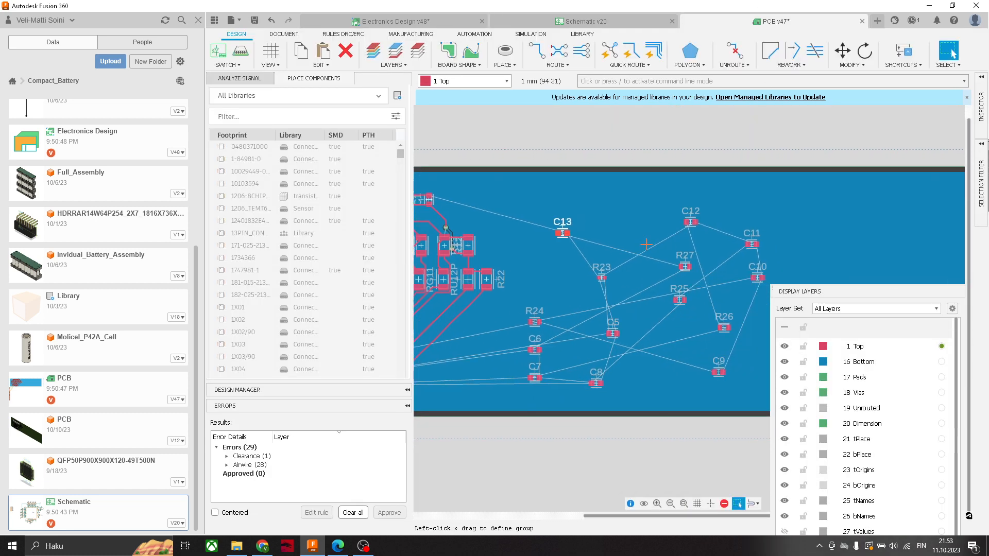
middle_click_drag(616, 335, 757, 273)
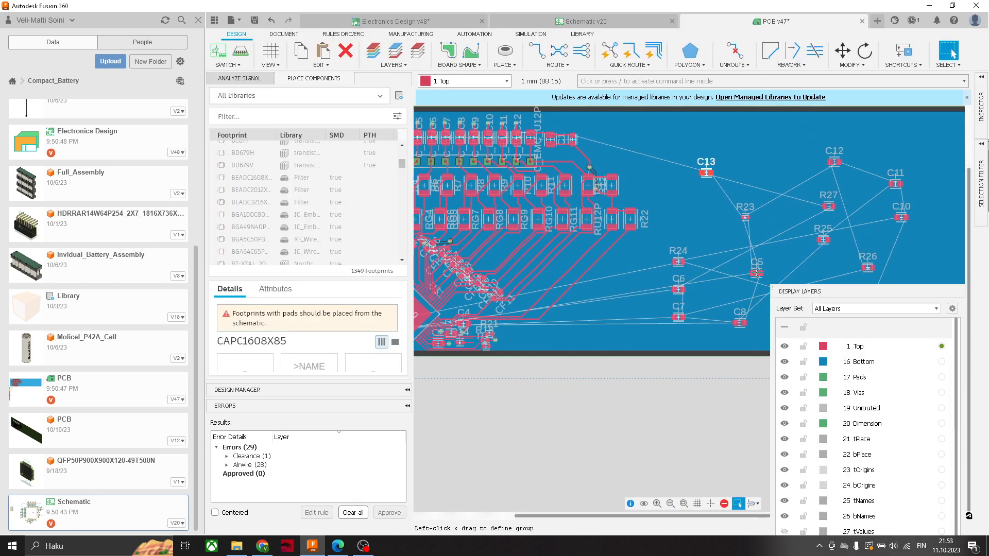
key("m")
key("Escape")
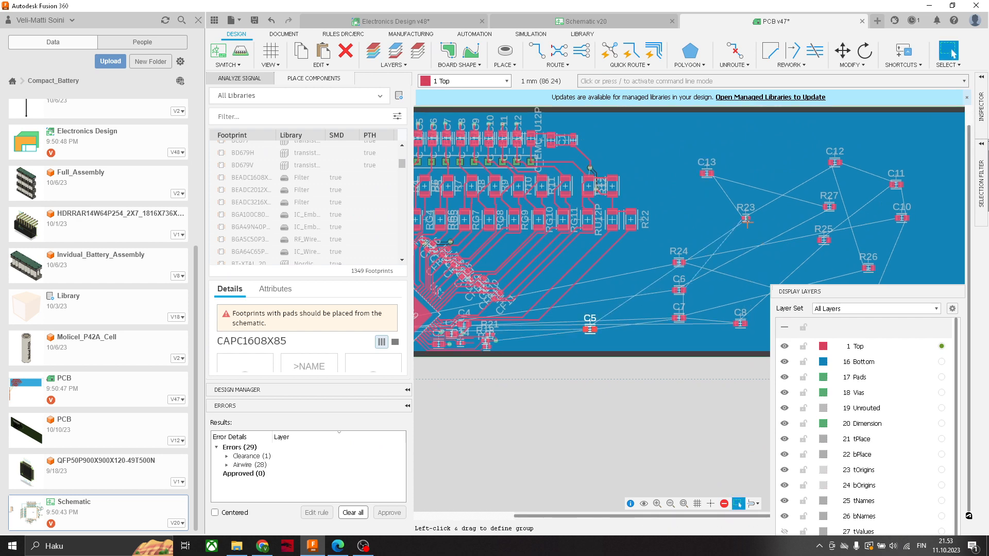
left_click_drag(745, 218, 596, 301)
middle_click_drag(595, 301, 772, 248)
scroll(772, 249, "up", 1)
- Move R23 and C5 into the free space between the chip's TMP pads and resistors R15 and R16
middle_click_drag(505, 286, 574, 252)
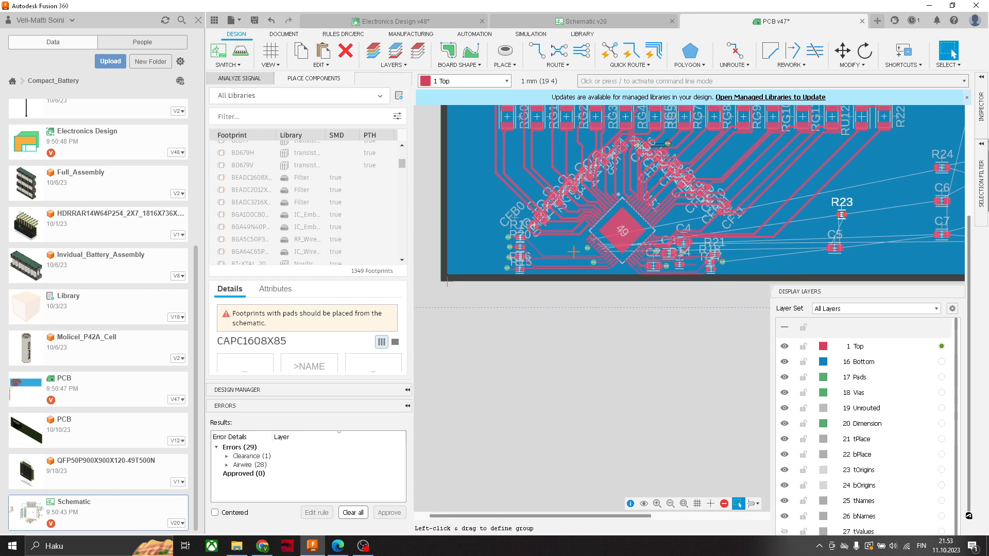
key("m")
left_click(827, 224)
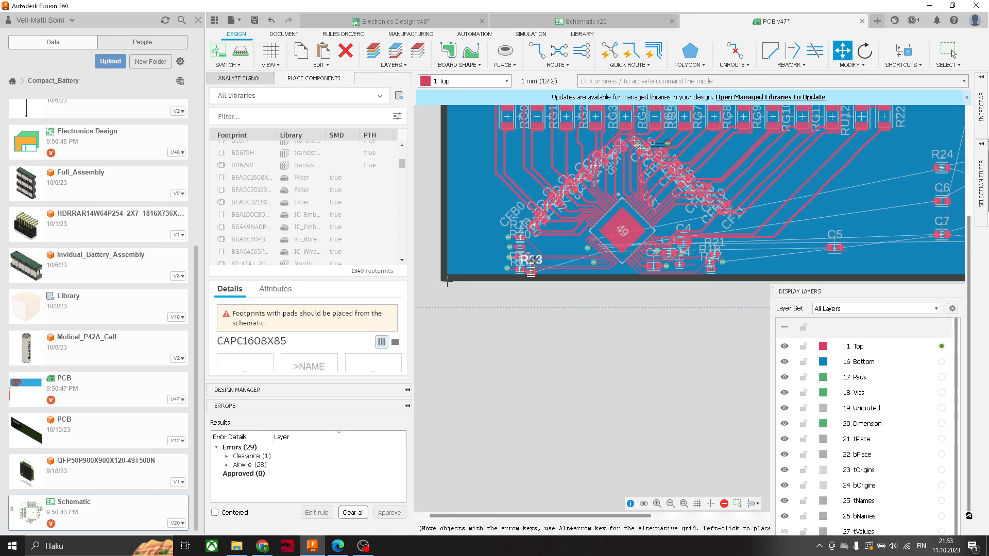
left_click(953, 52)
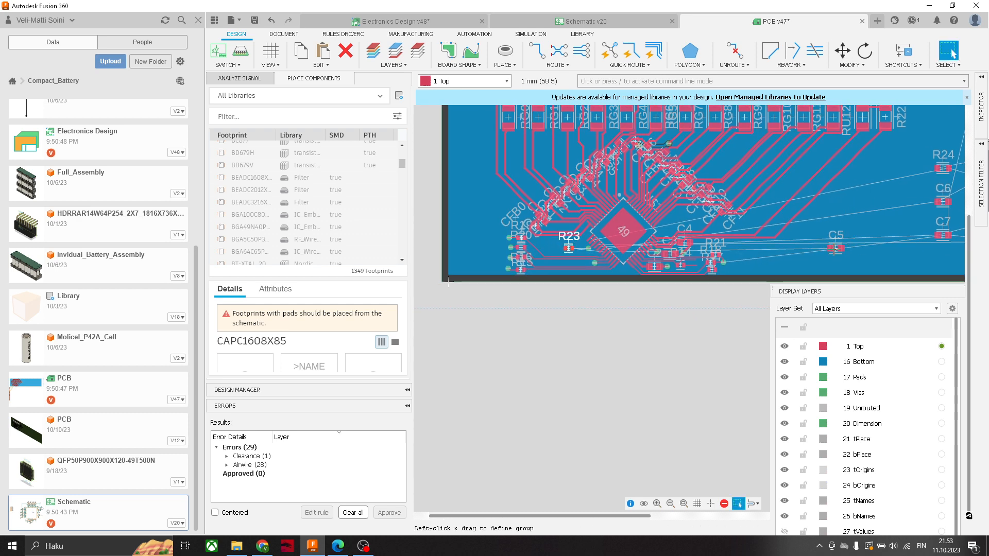
left_click_drag(833, 250, 544, 267)
scroll(571, 253, "up", 3)
scroll(571, 253, "up", 3)
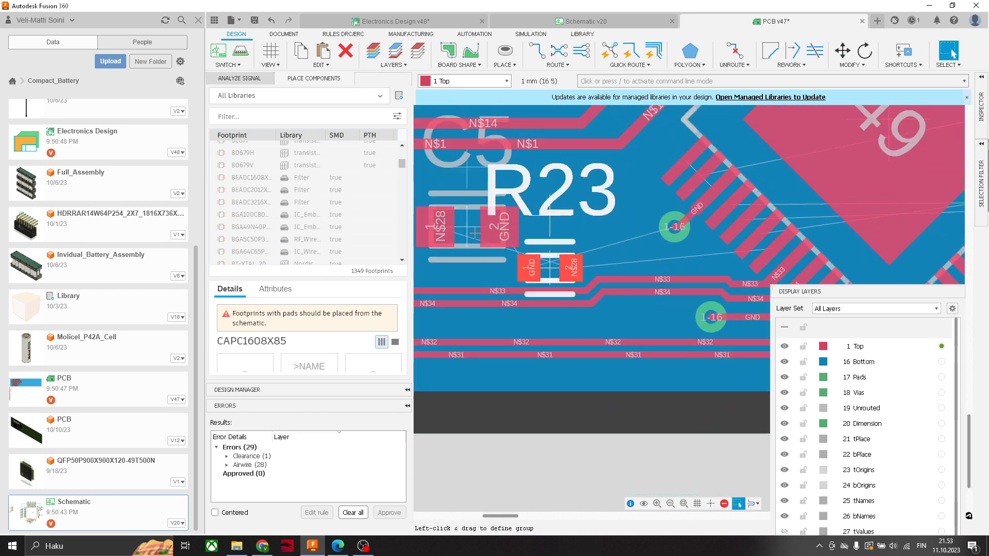
- Swap the order of C5 and R23 so C5 sits nearest the chip, just above the N$33 trace
left_click_drag(472, 231, 599, 225)
left_click_drag(566, 267, 485, 227)
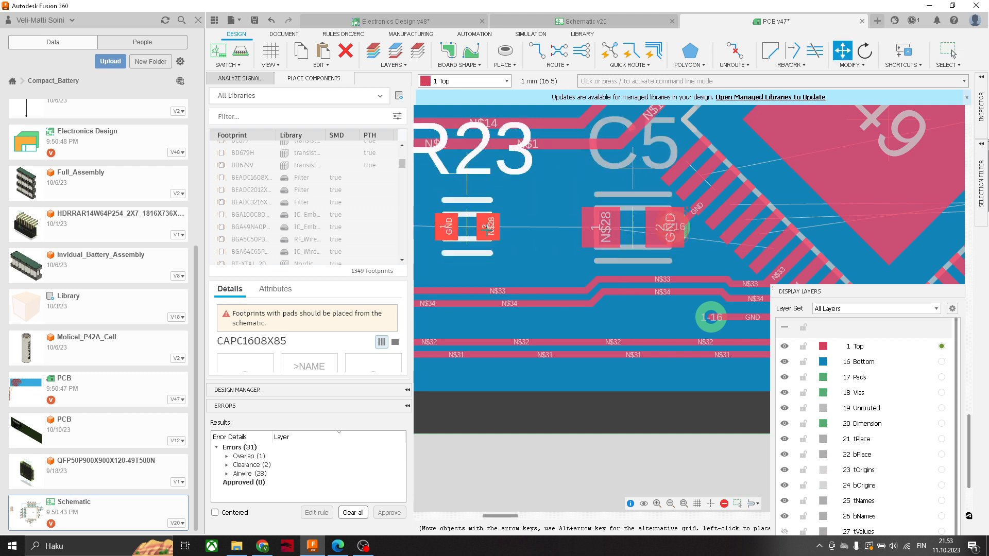
left_click_drag(631, 235, 581, 264)
middle_click_drag(697, 227, 708, 199)
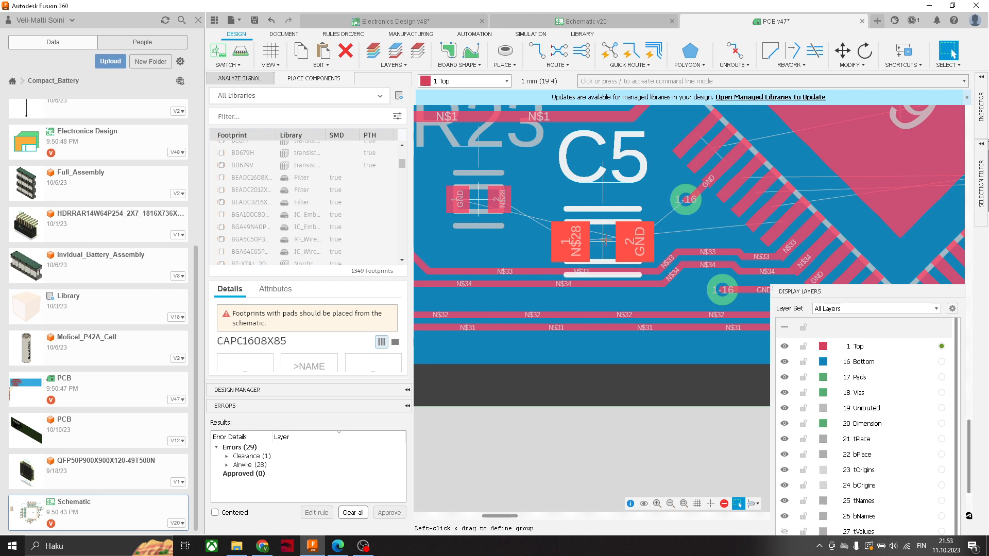
- Rotate capacitor C5 by 180 degrees in 90-degree turns so its N$28 pad faces the chip
scroll(690, 245, "up", 2)
left_click(559, 50)
left_click(866, 49)
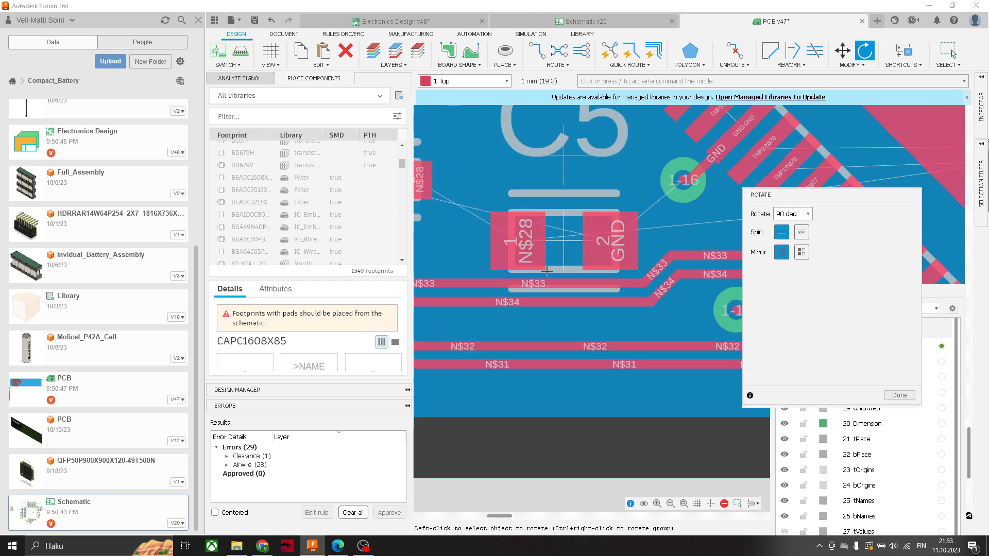
left_click(562, 241)
left_click(571, 237)
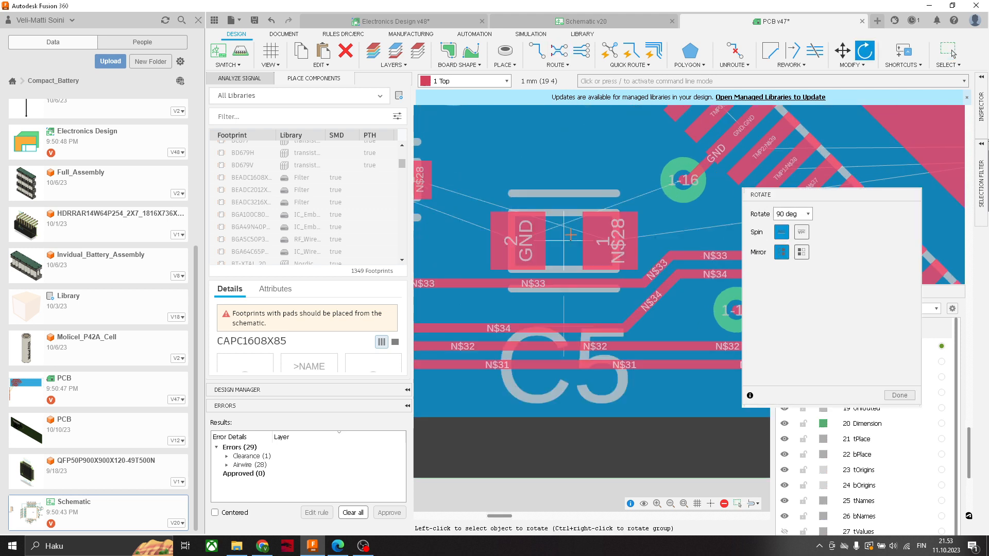
mouse_move(646, 229)
middle_mouse_down()
mouse_move(584, 265)
mouse_move(591, 274)
middle_mouse_up()
key("Escape")
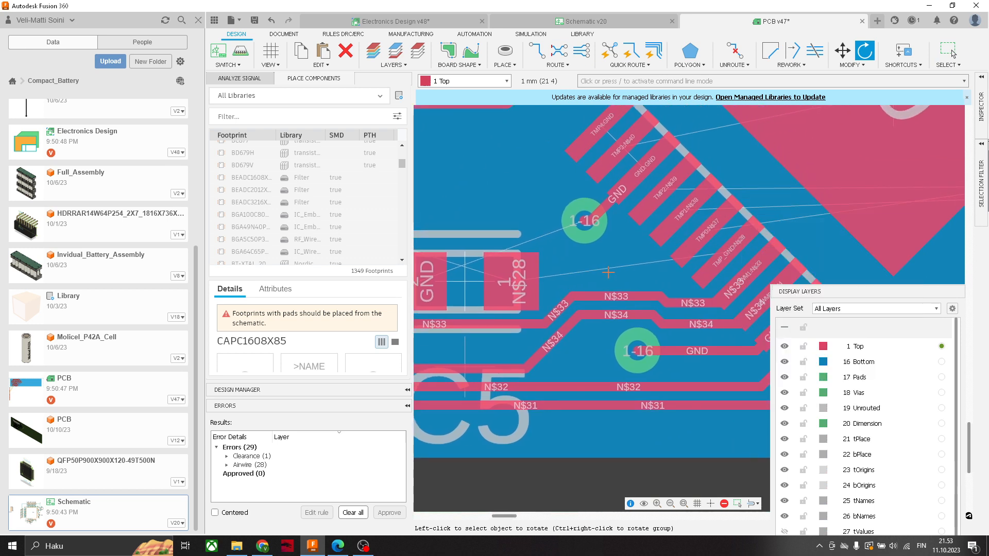
- Route a 0.254 mm wide N$28 trace between the chip's TMP_GND pad and capacitor C5
left_click(537, 50)
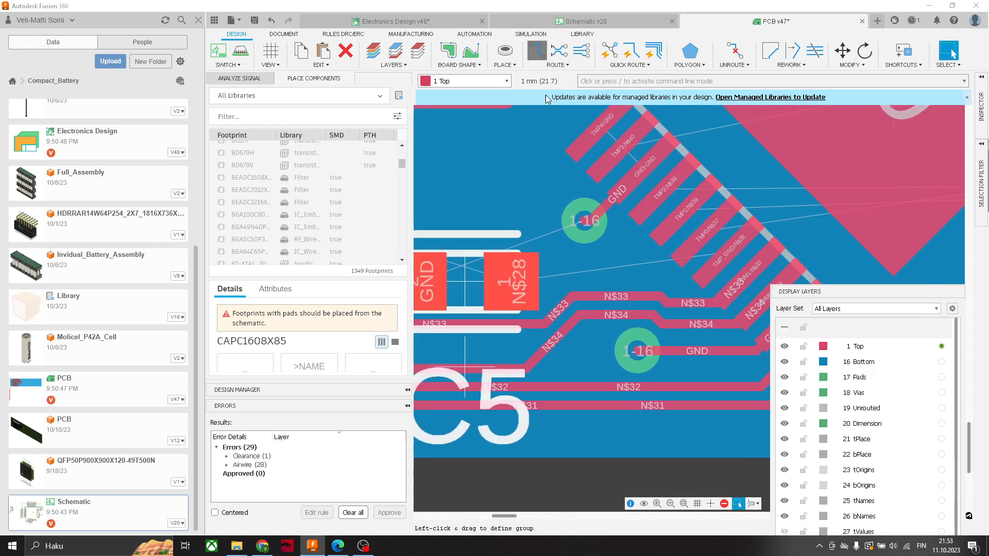
left_click(845, 277)
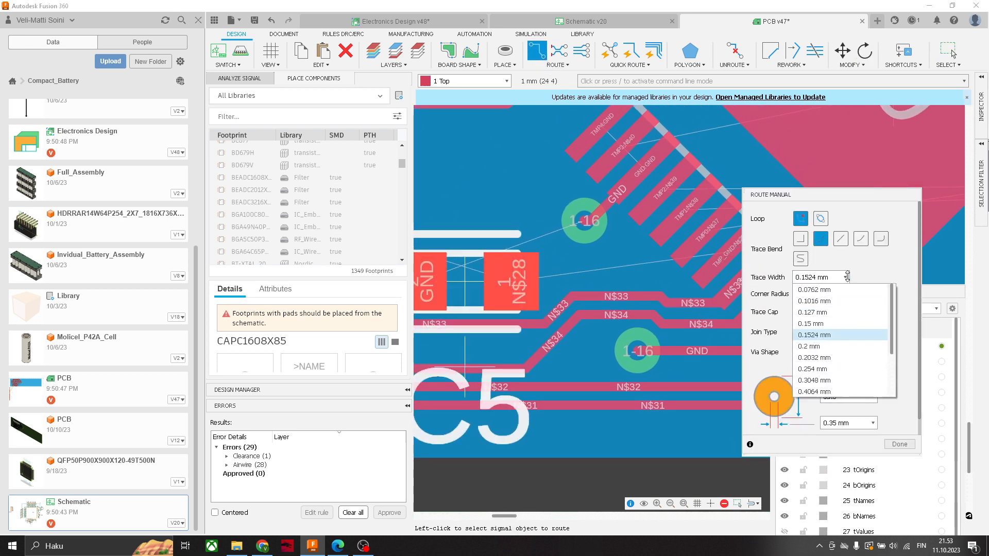
left_click(825, 374)
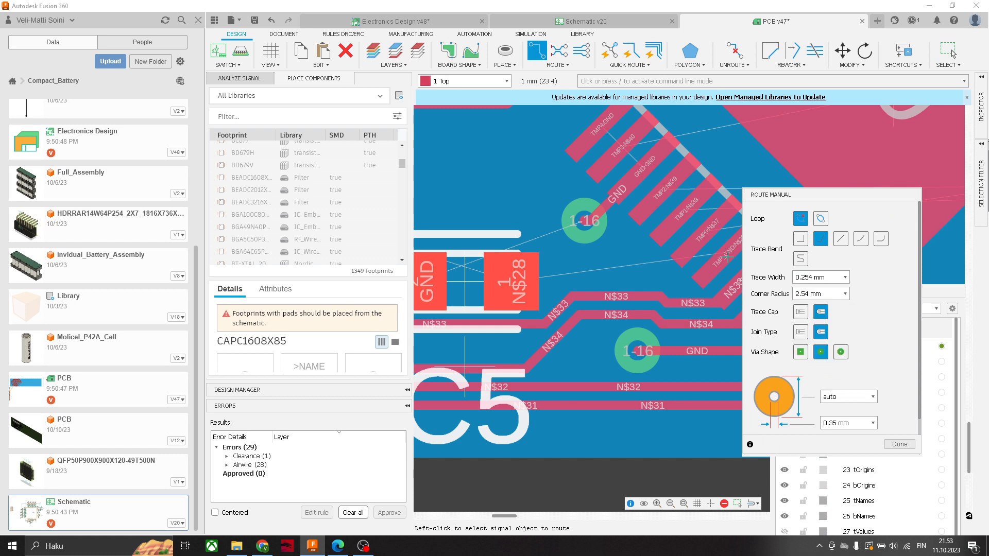
left_click(507, 282)
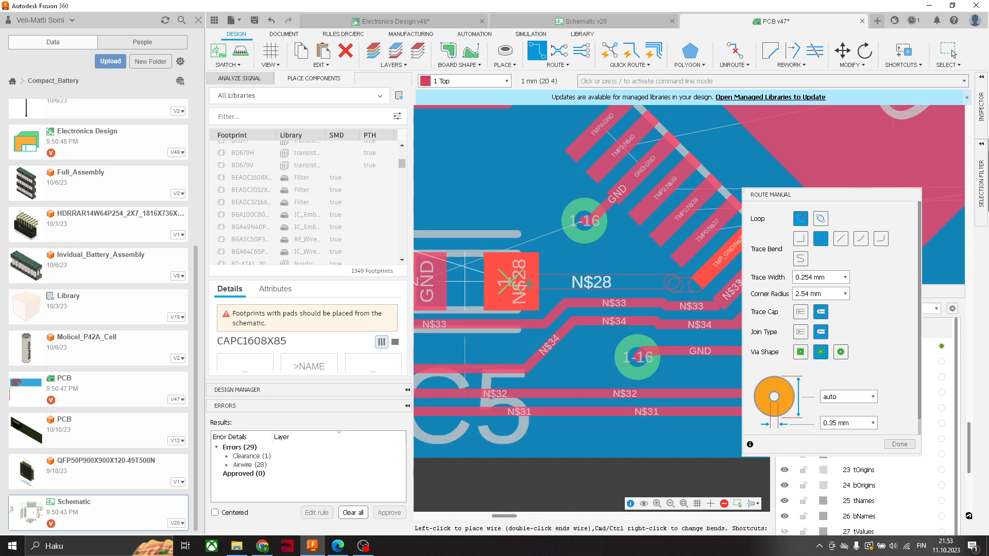
left_click(529, 284)
- Route a short GND trace from C5 to a new via beside it, then return to the Top layer
scroll(593, 287, "down", 4)
middle_click_drag(525, 289, 613, 294)
scroll(586, 293, "up", 3)
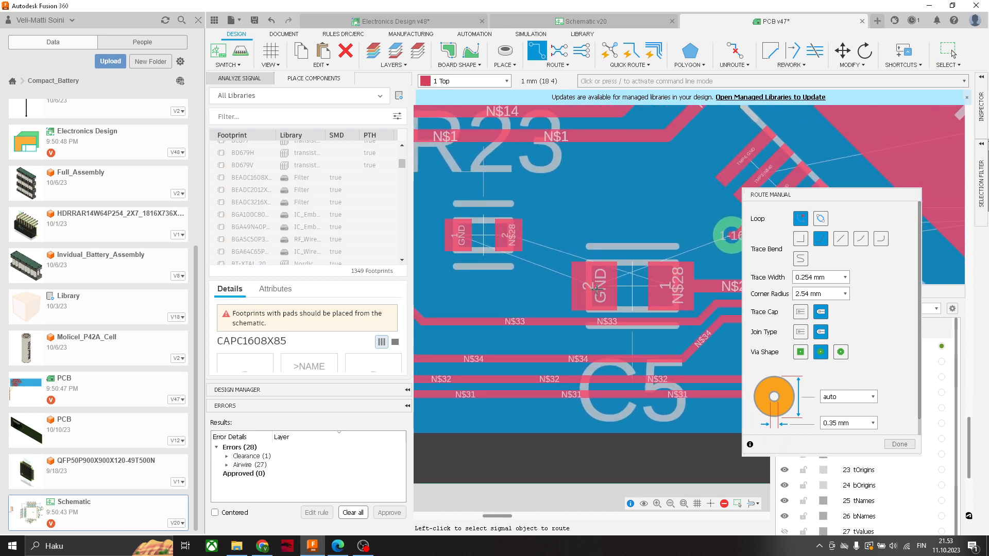
left_click(597, 290)
left_click(533, 291, "shift")
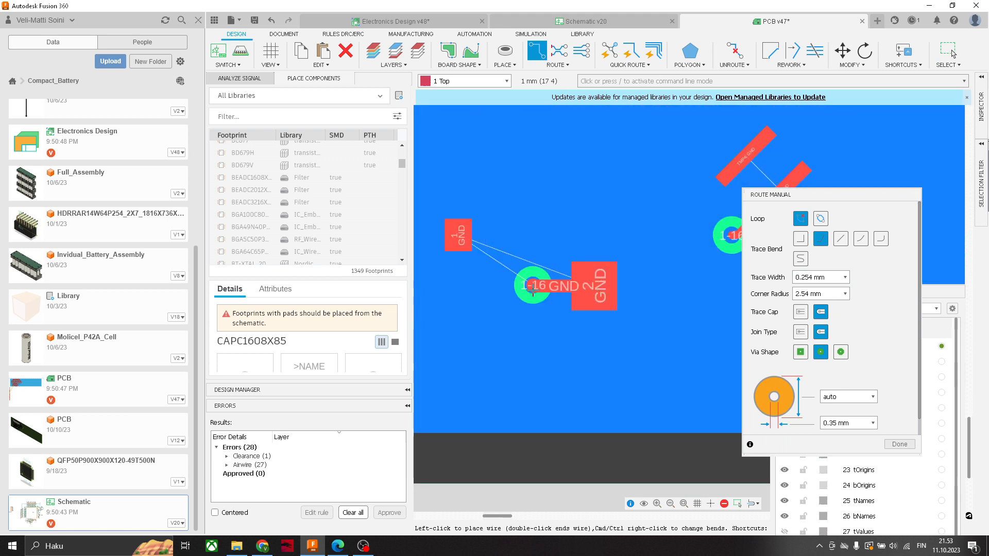
key("Escape")
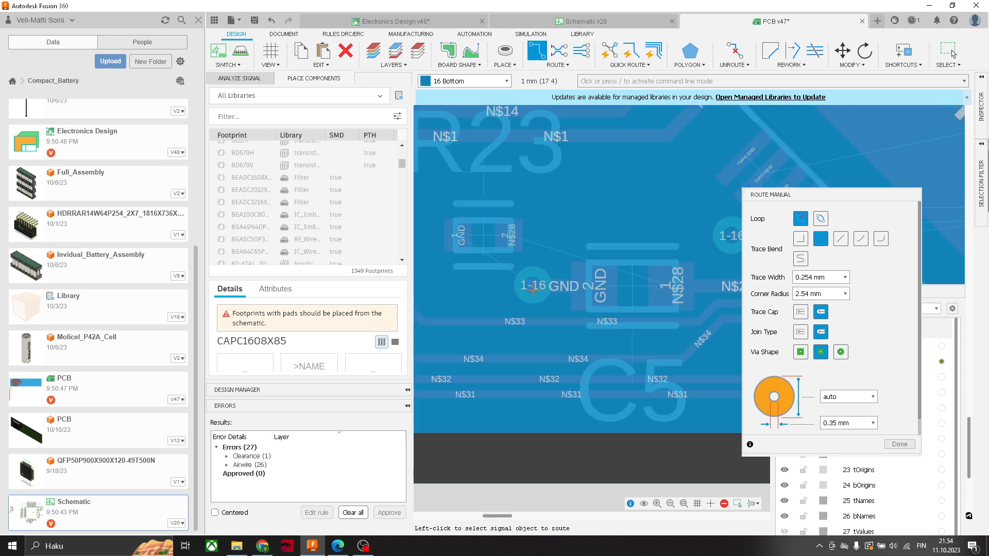
left_click(453, 80)
left_click(447, 92)
- Move resistor R23 directly above capacitor C5, between its GND via and its N$28 pad
scroll(637, 281, "down", 2)
middle_click_drag(637, 281, 540, 308)
scroll(471, 289, "up", 2)
middle_click_drag(479, 285, 558, 297)
key("m")
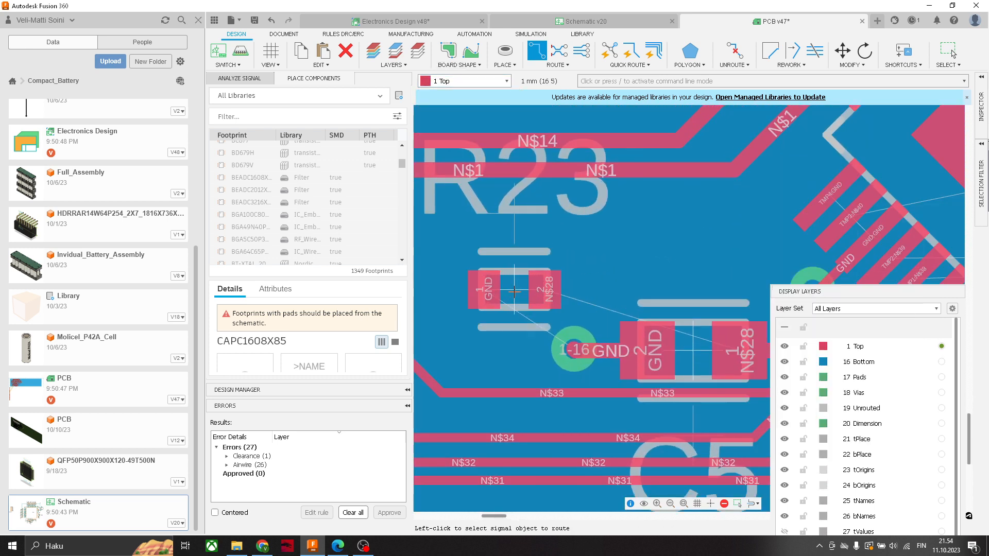
scroll(680, 265, "up", 3)
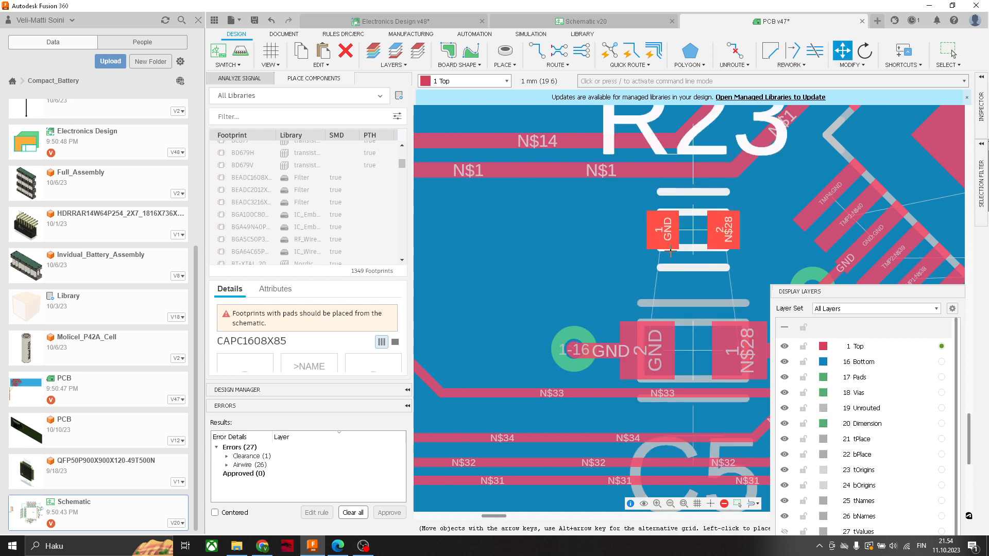
left_click(662, 266)
middle_click_drag(674, 248, 631, 247)
scroll(631, 247, "down", 4)
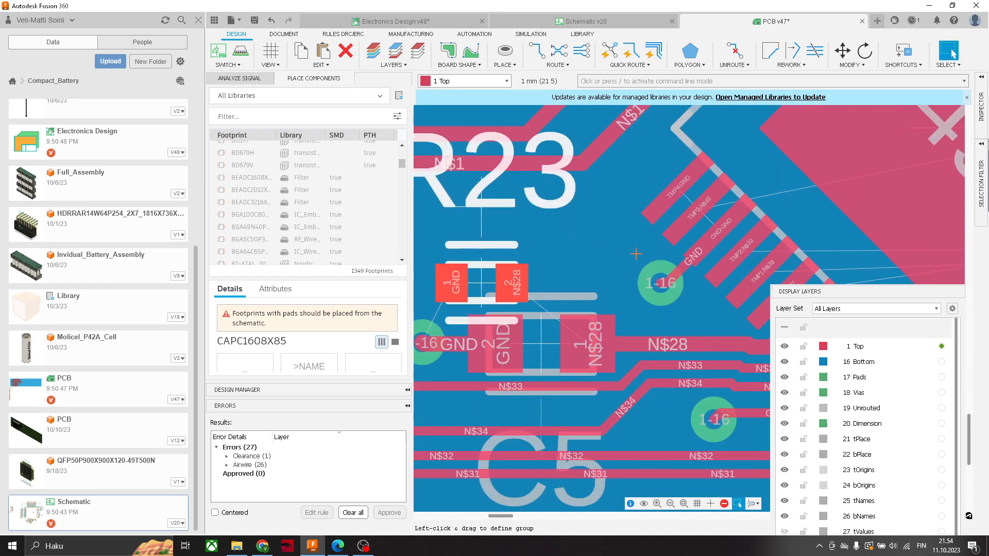
- Route R23's N$28 pad to the matching C5 pad and its GND pad to the via beside C5
scroll(618, 261, "up", 2)
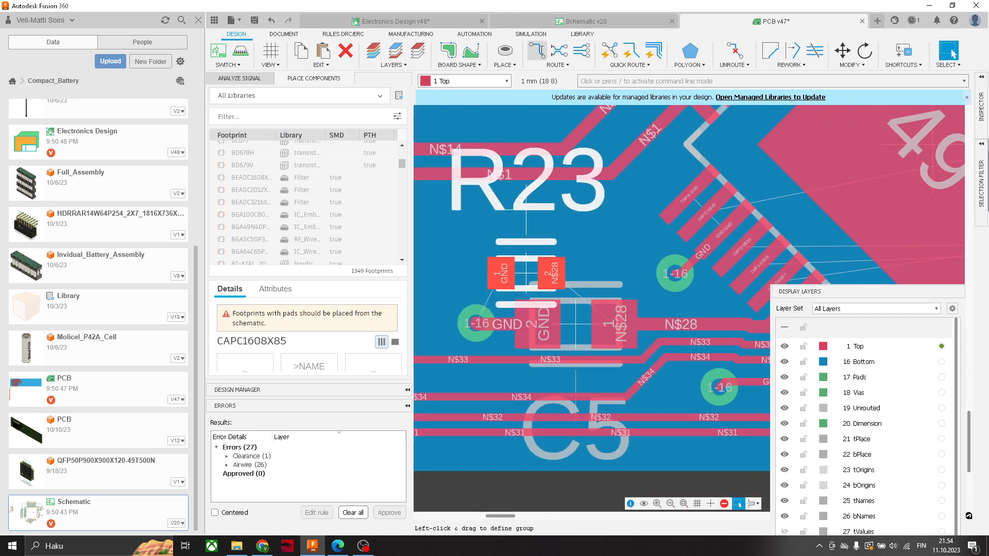
left_click(537, 51)
left_click(575, 279)
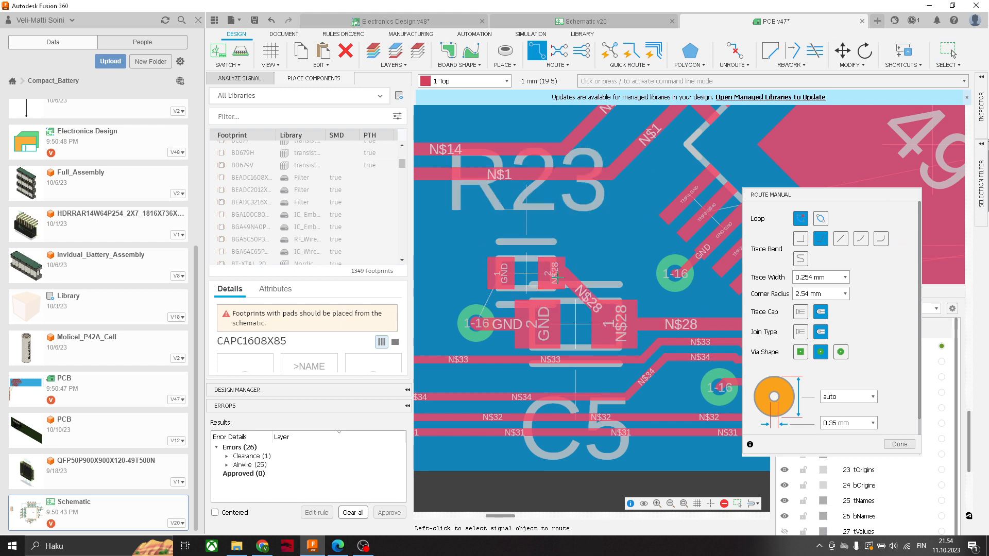
left_click(530, 265)
left_click(504, 312)
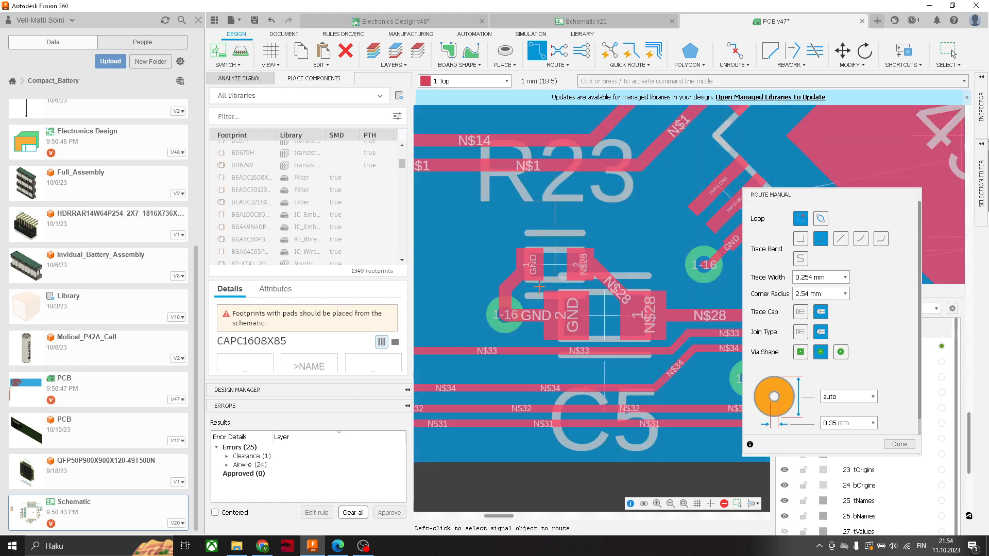
scroll(541, 287, "down", 5)
key("Escape")
scroll(597, 278, "up", 3)
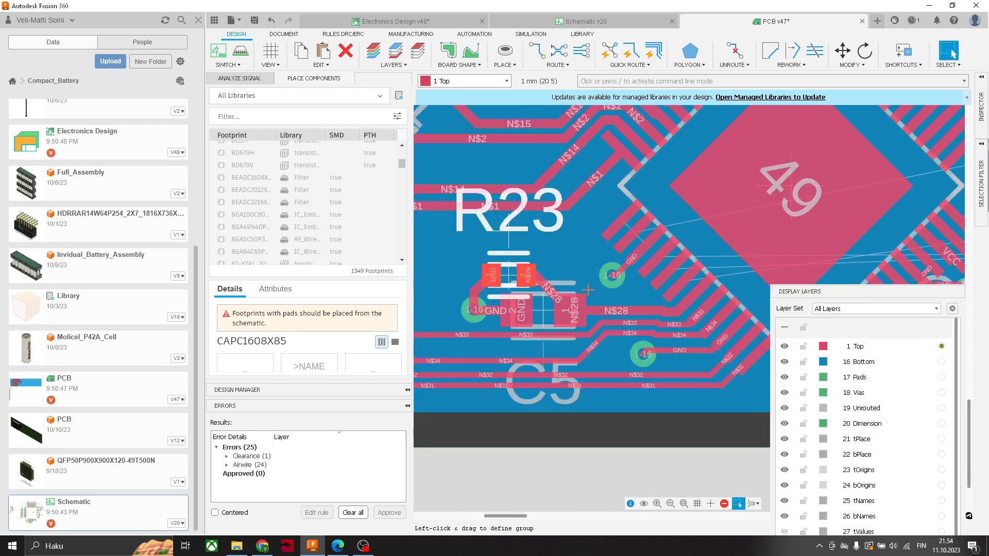
- Examine the chip's TMP0 to TMP3 pads and their nets beside the N$28 trace on the PCB
middle_click_drag(618, 295, 641, 285)
scroll(689, 263, "up", 2)
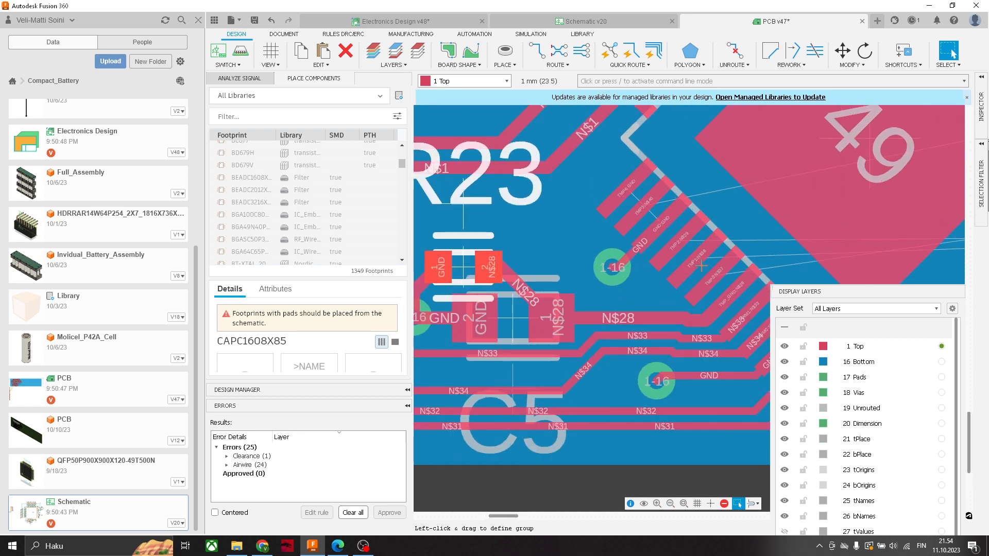
scroll(688, 250, "up", 4)
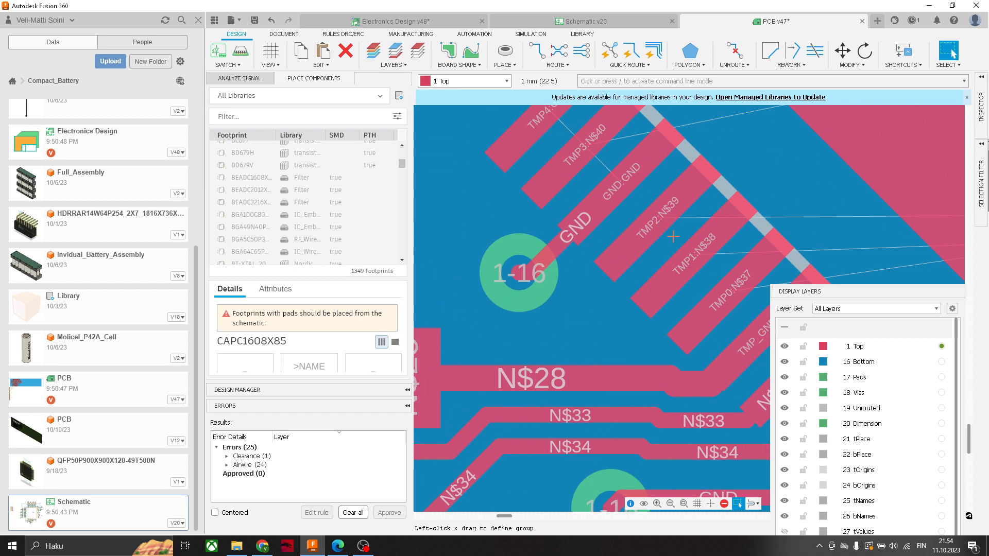
scroll(672, 243, "down", 2)
scroll(671, 241, "up", 1)
scroll(671, 235, "down", 4)
scroll(701, 261, "up", 5)
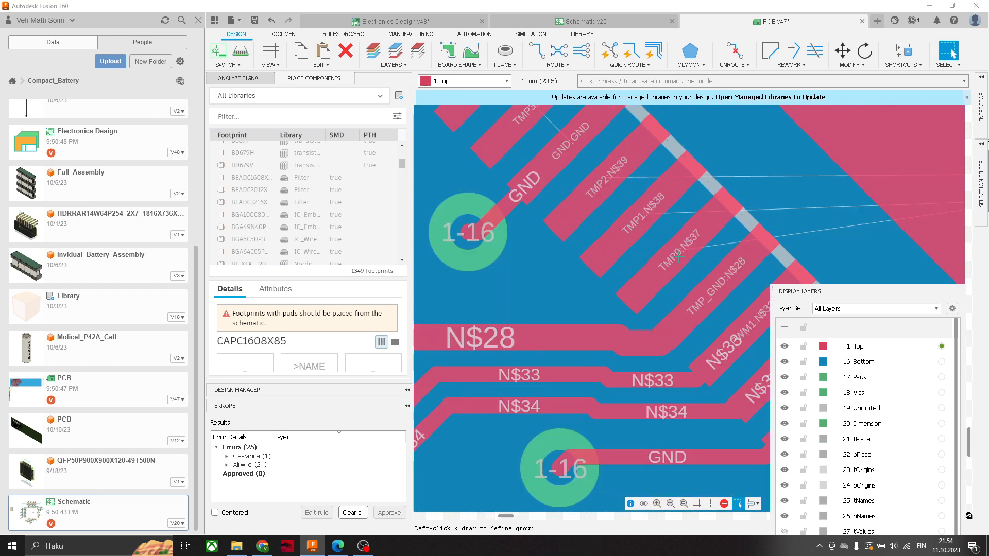
middle_click_drag(670, 257, 650, 258)
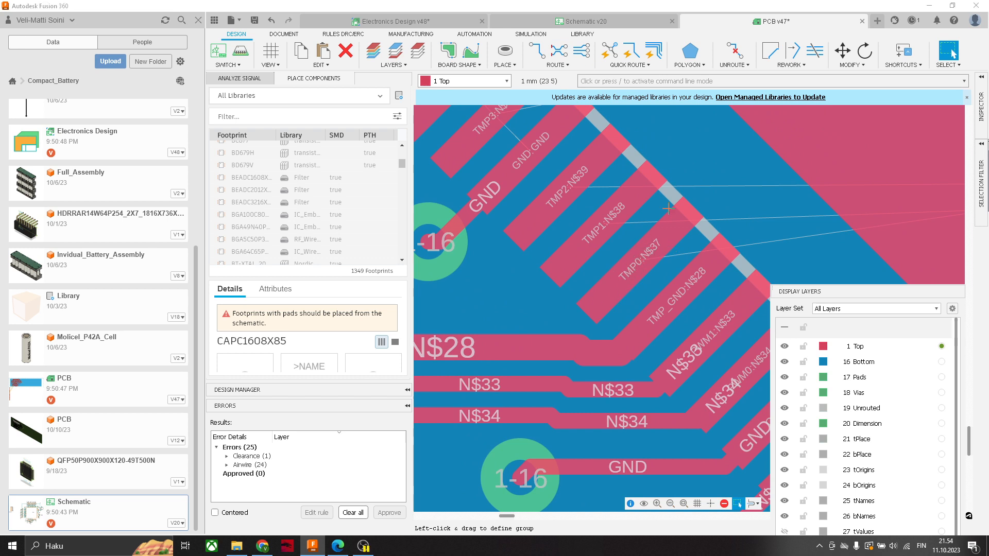
left_click(559, 51)
- Check in the schematic which capacitors and resistors connect to the TMP0, TMP1, TMP2 and TMP3 pins
left_click(591, 22)
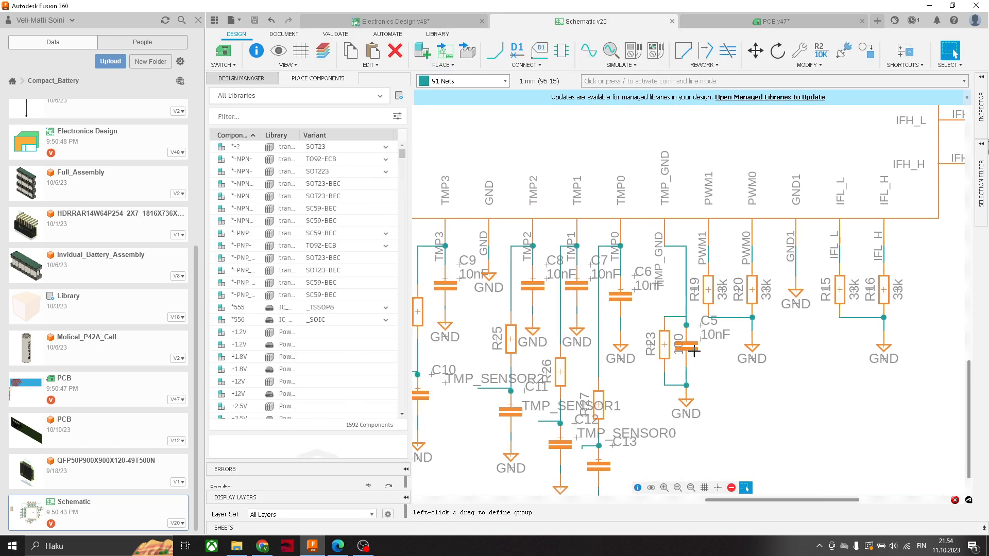
scroll(644, 313, "up", 3)
scroll(644, 313, "up", 1)
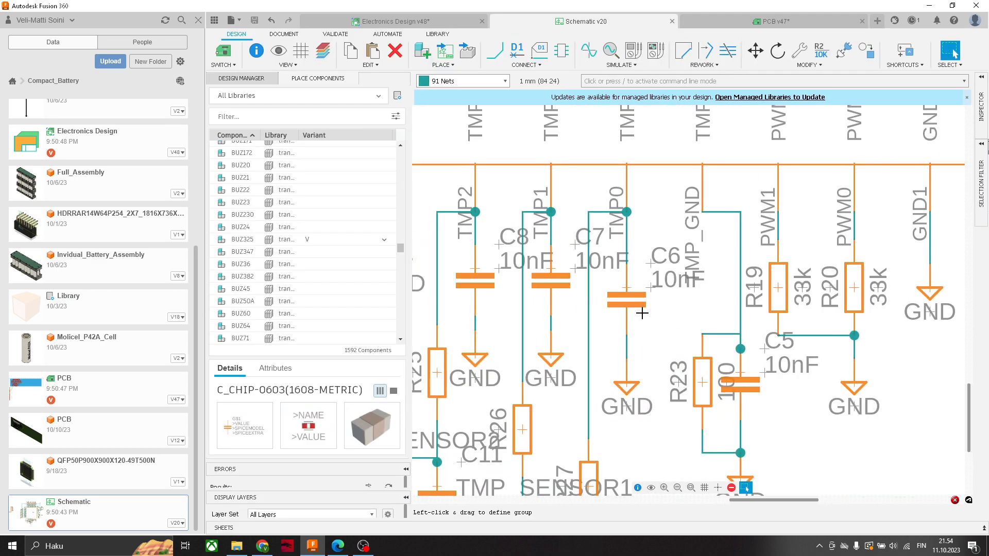
middle_click_drag(643, 313, 704, 179)
scroll(703, 180, "down", 3)
scroll(702, 201, "up", 5)
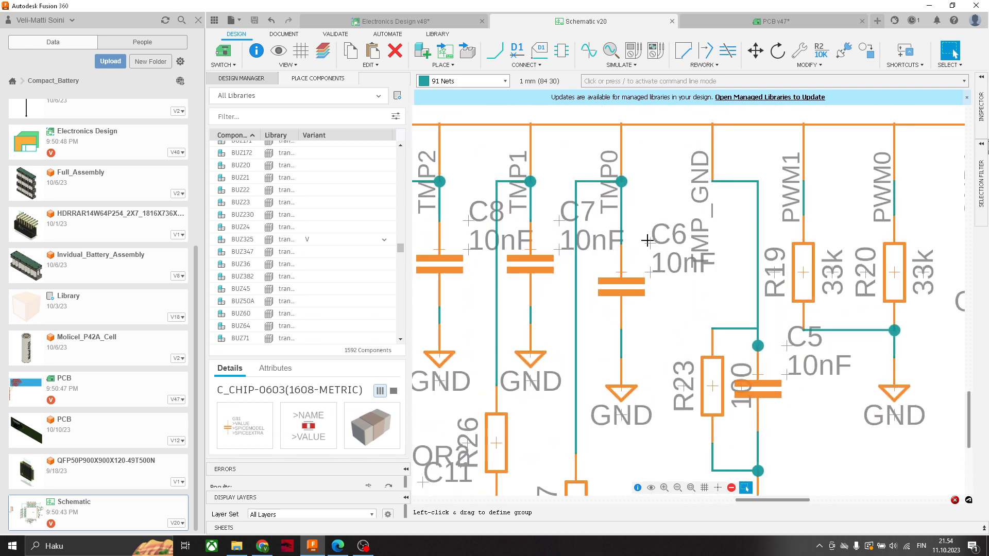
scroll(629, 273, "down", 2)
middle_click_drag(629, 274, 766, 296)
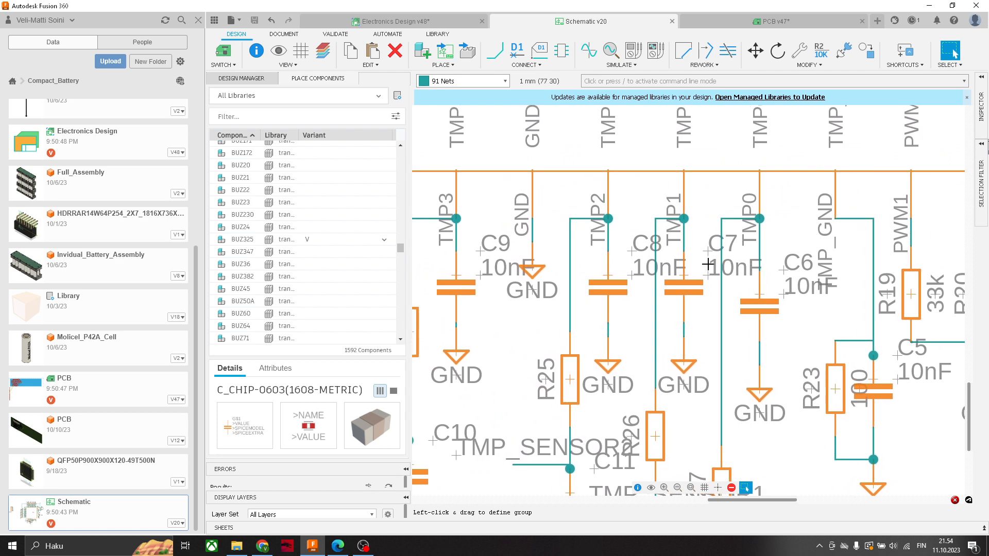
scroll(476, 270, "down", 2)
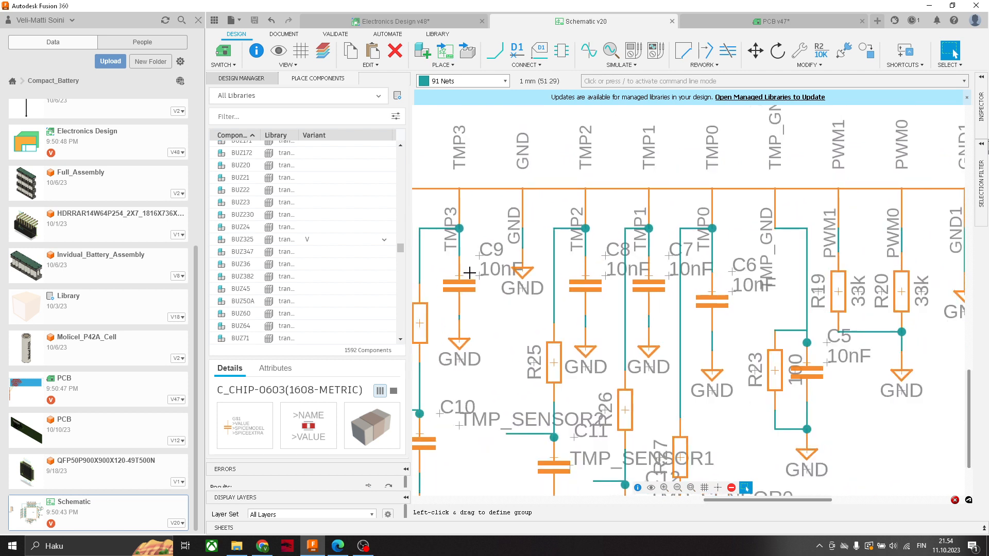
middle_click_drag(663, 178, 745, 223)
scroll(749, 265, "down", 6)
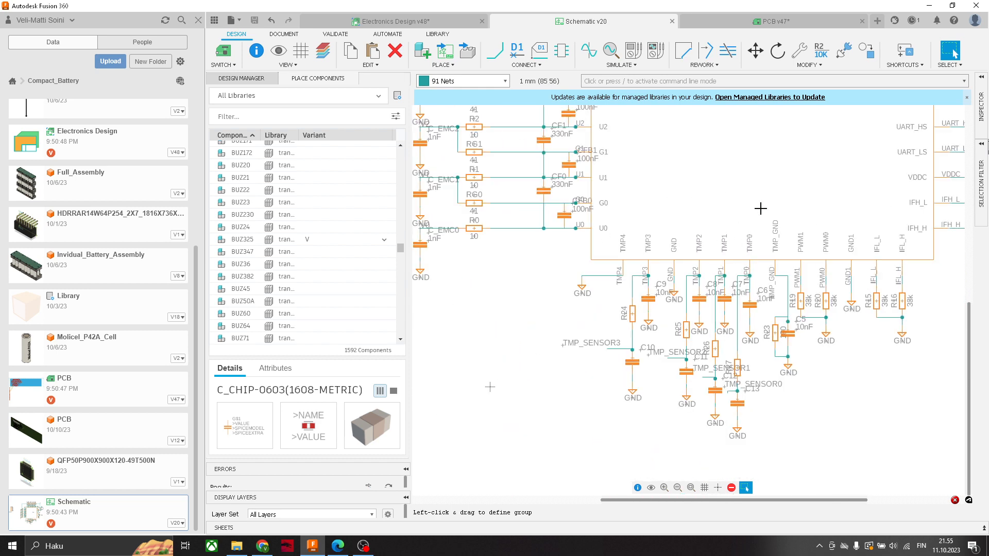
scroll(719, 256, "up", 2)
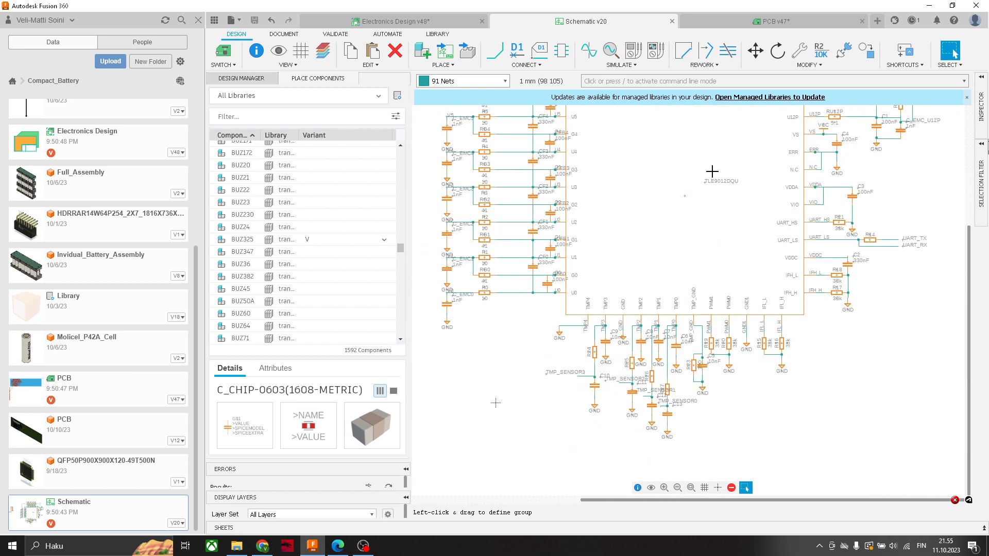
scroll(690, 334, "up", 3)
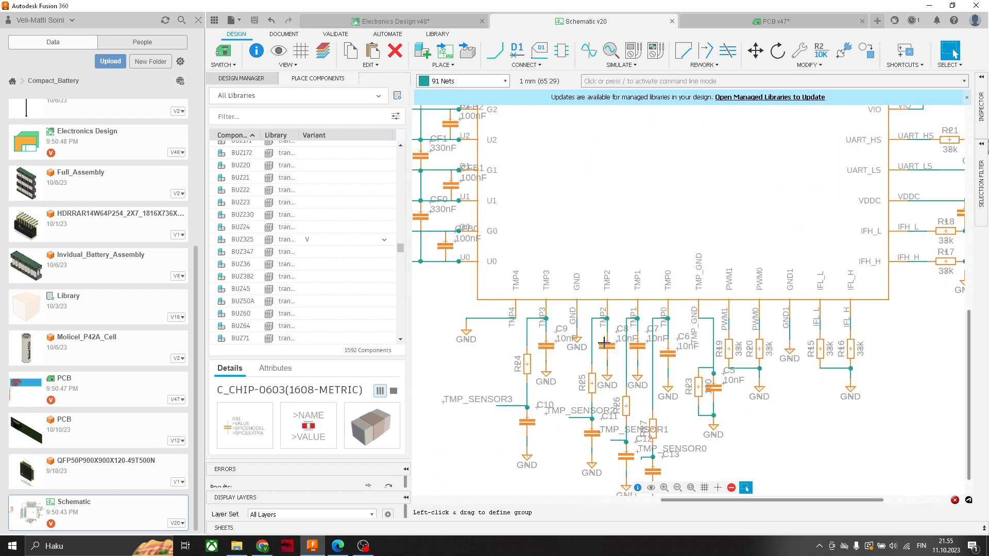
- Return to the PCB layout and stack capacitors C6, C7, C8 and C9 in a column to the right of the chip
key("ctrl+Tab")
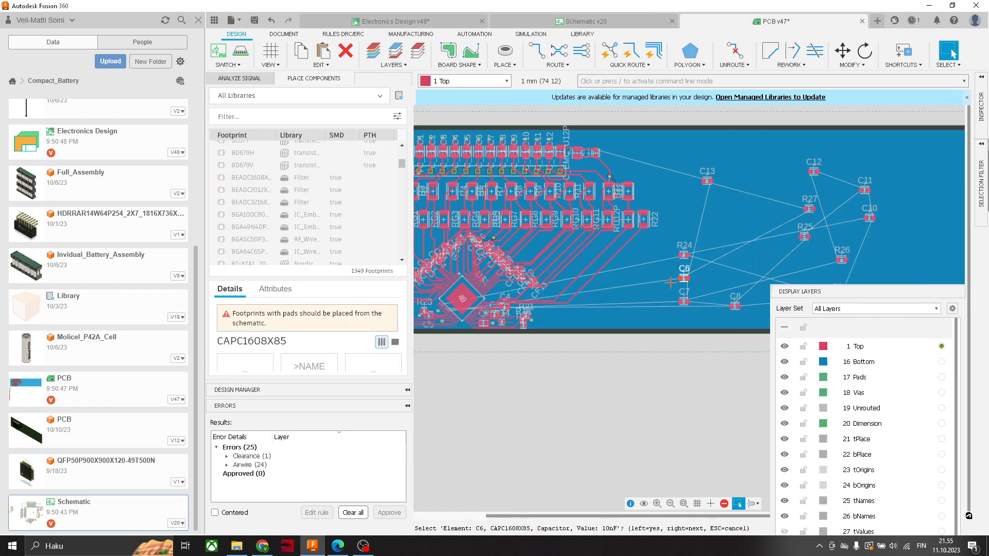
left_click_drag(683, 279, 645, 308)
left_click(641, 307)
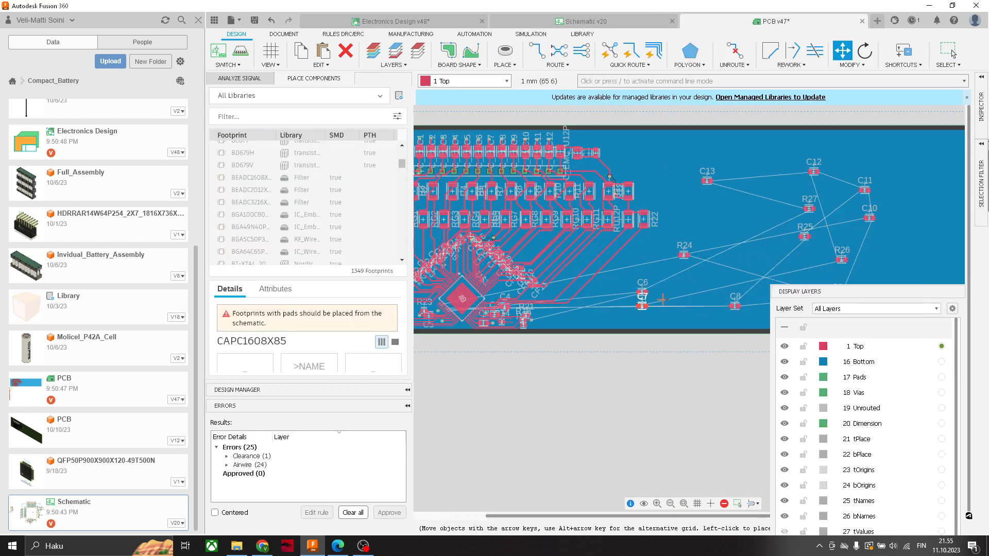
key("Escape")
middle_click_drag(840, 200, 799, 204)
scroll(721, 298, "up", 3)
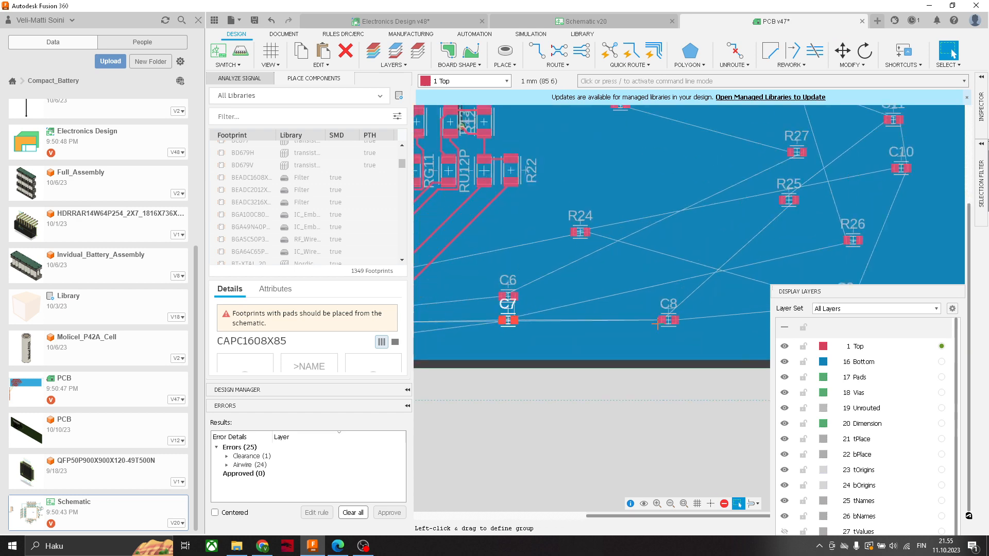
scroll(665, 281, "down", 2)
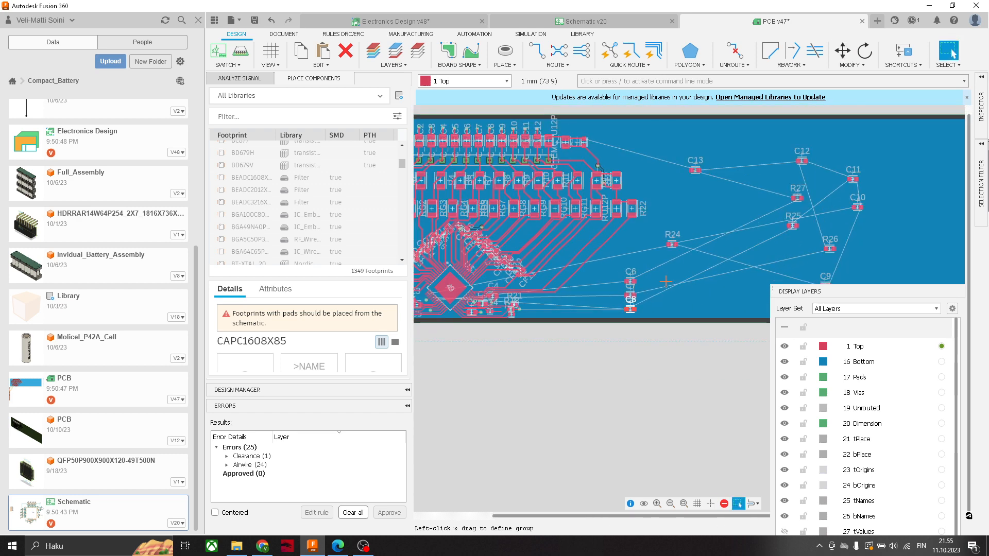
scroll(850, 238, "down", 1)
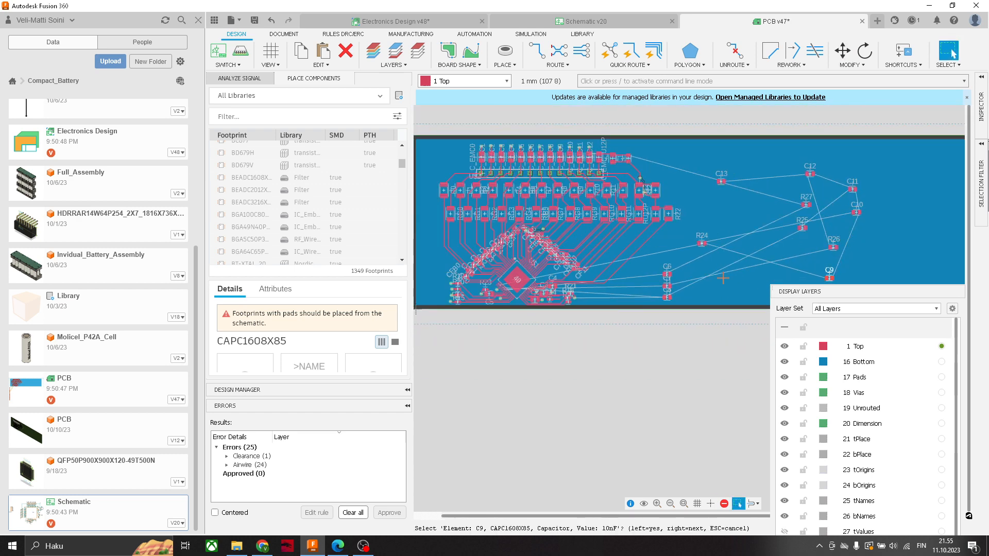
left_click_drag(830, 277, 663, 262)
left_click(666, 262)
key("Escape")
- Move capacitor C6 from the column to the left side of the chip, over resistor R23
middle_click_drag(556, 286, 639, 237)
scroll(639, 237, "up", 2)
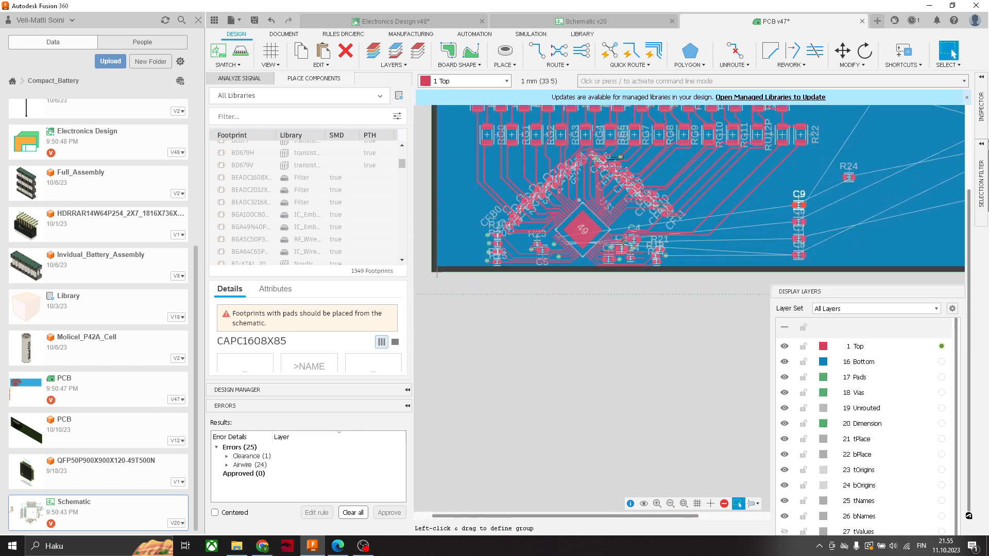
middle_click_drag(560, 240, 665, 239)
scroll(664, 239, "up", 1)
scroll(623, 244, "up", 1)
middle_click_drag(760, 225, 636, 210)
scroll(608, 228, "up", 1)
scroll(611, 206, "down", 1)
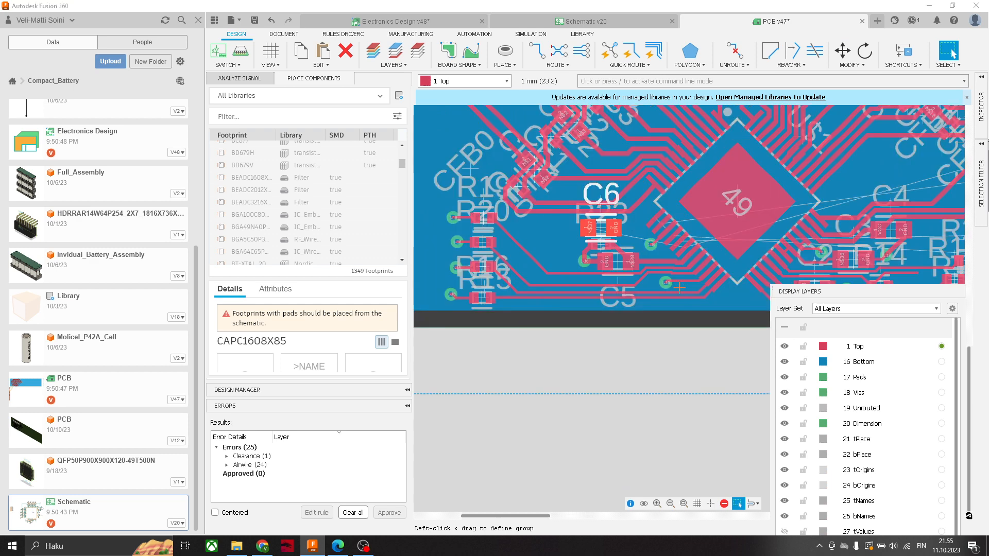
key("Escape")
middle_click_drag(482, 263, 529, 273)
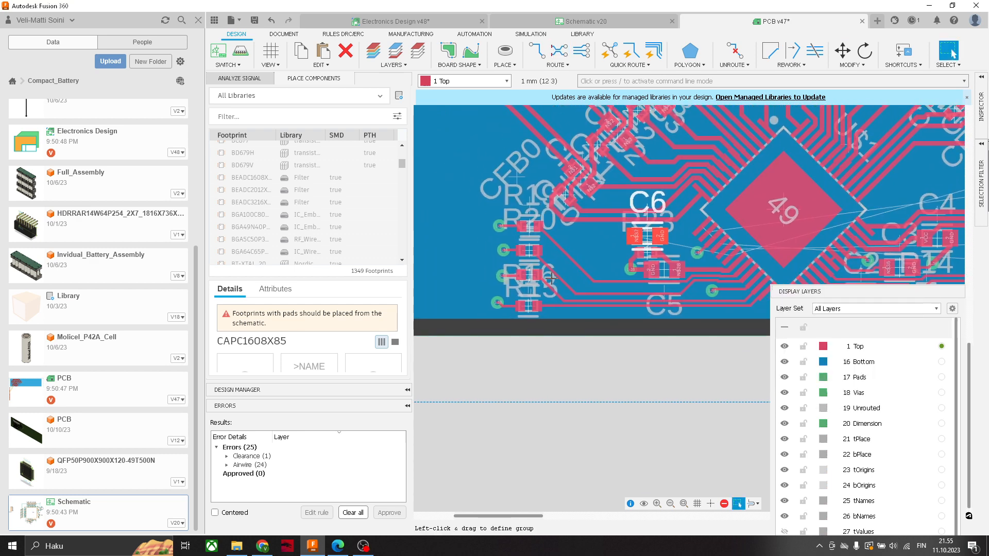
- Move resistor R19 and its GND via farther left, away from the chip
scroll(529, 273, "down", 1)
scroll(526, 272, "up", 2)
scroll(518, 234, "down", 2)
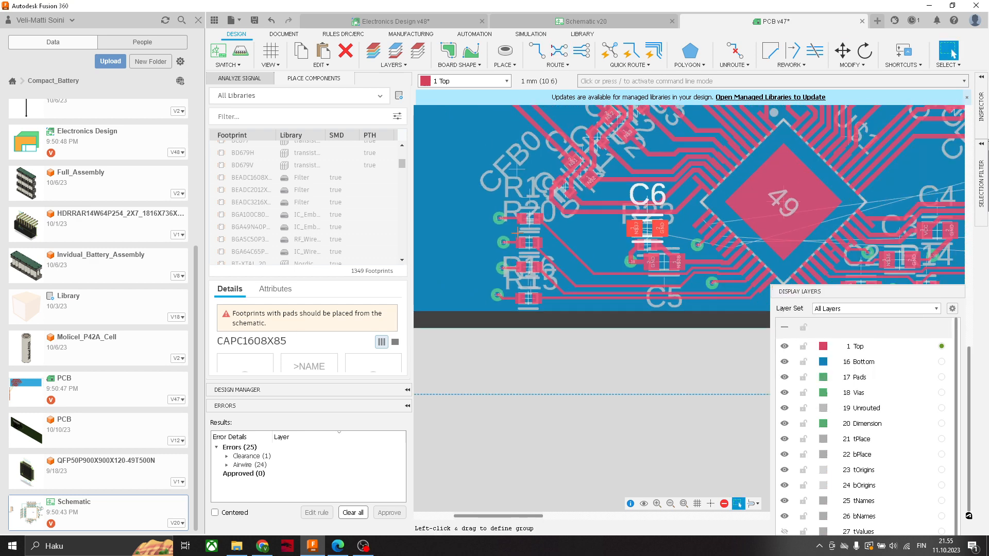
scroll(528, 212, "up", 4)
scroll(525, 253, "down", 5)
scroll(527, 235, "down", 2)
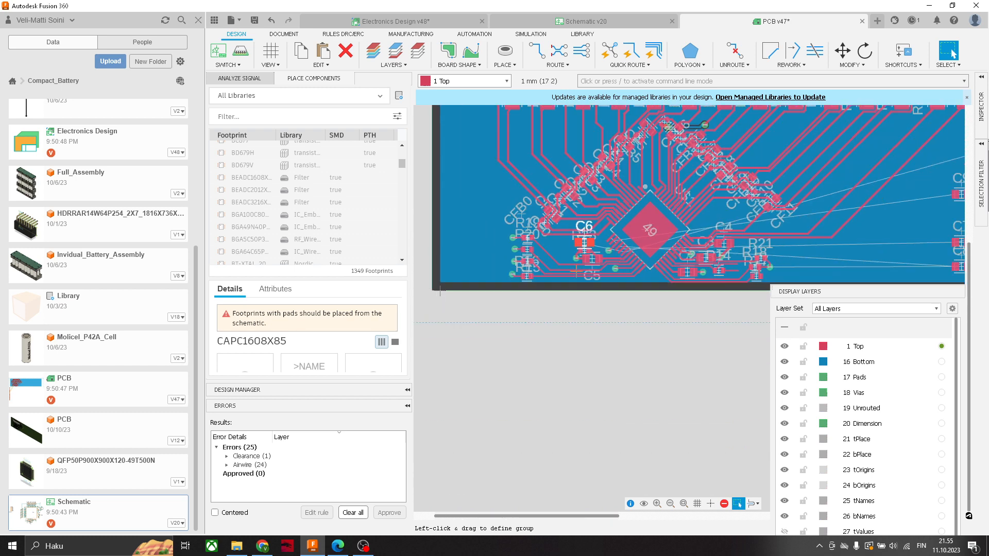
scroll(618, 255, "up", 1)
scroll(484, 308, "up", 2)
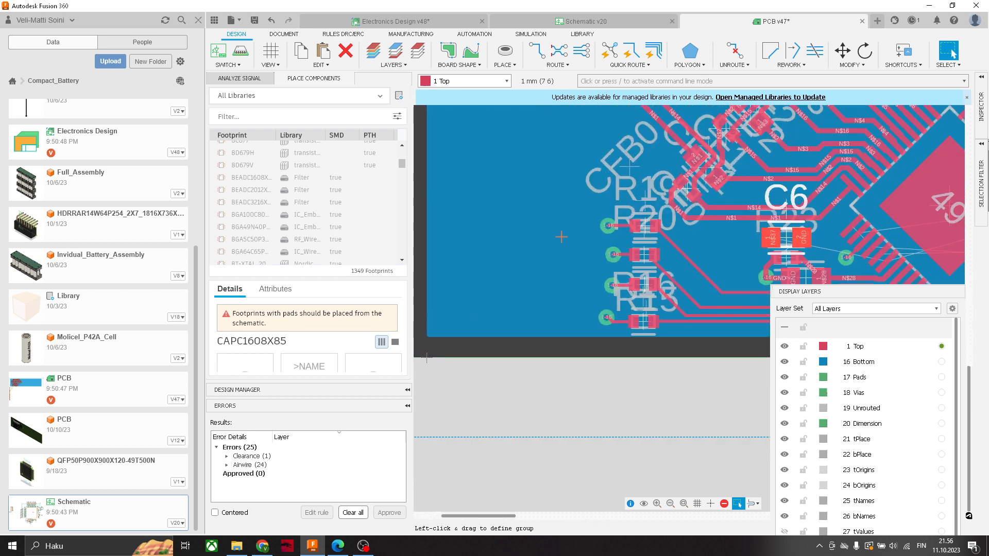
key("m")
left_click(601, 225)
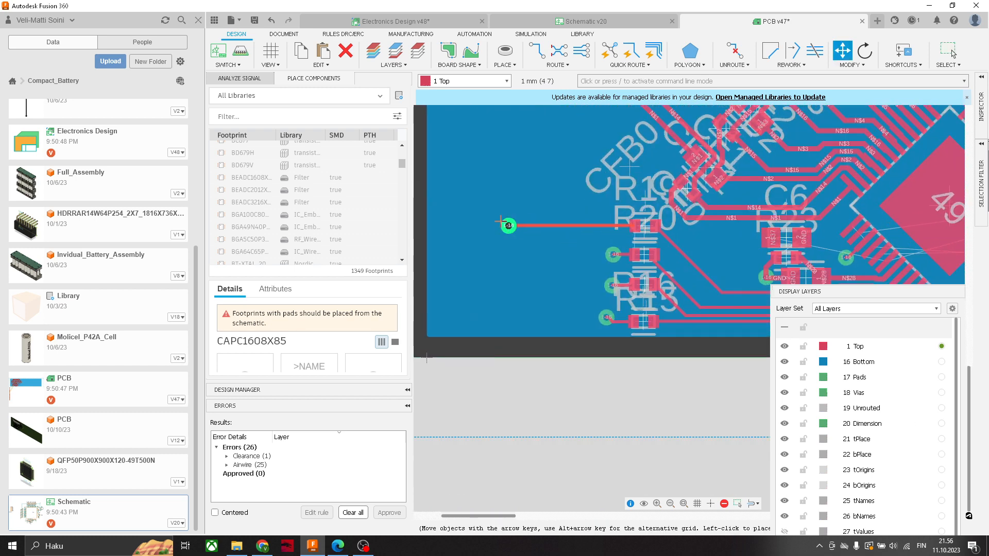
left_click(641, 227)
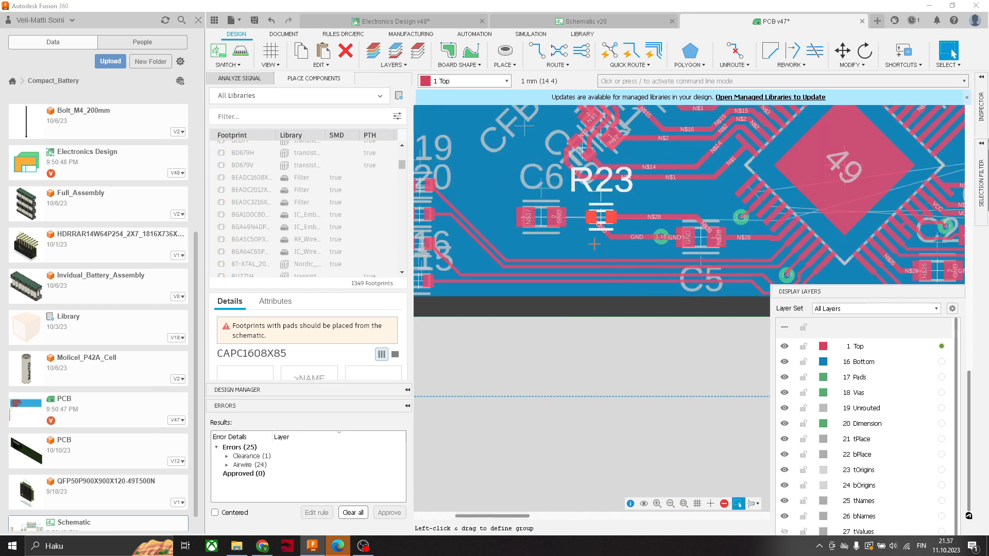
- Move capacitor C6 directly above C5, next to the chip's TMP pads
left_click(953, 52)
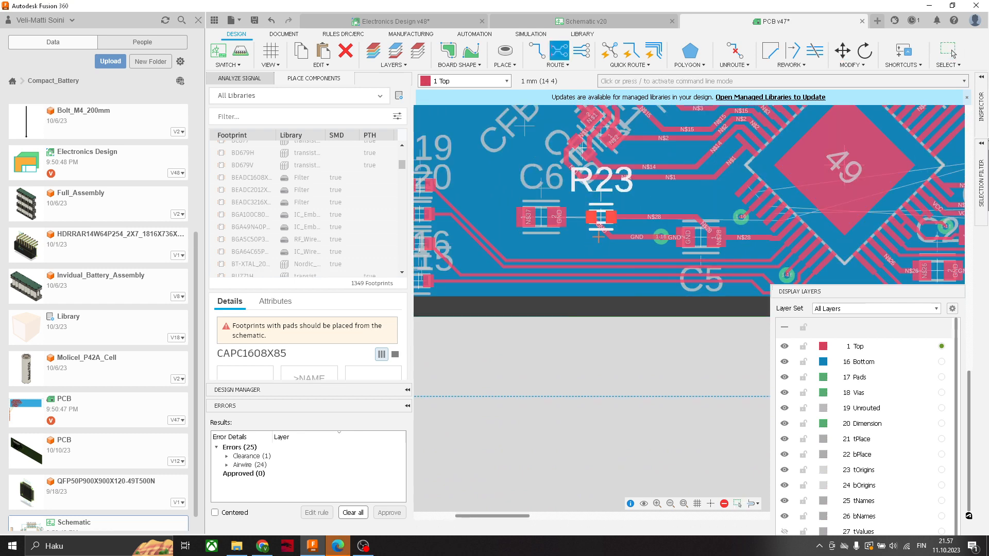
left_click(675, 211)
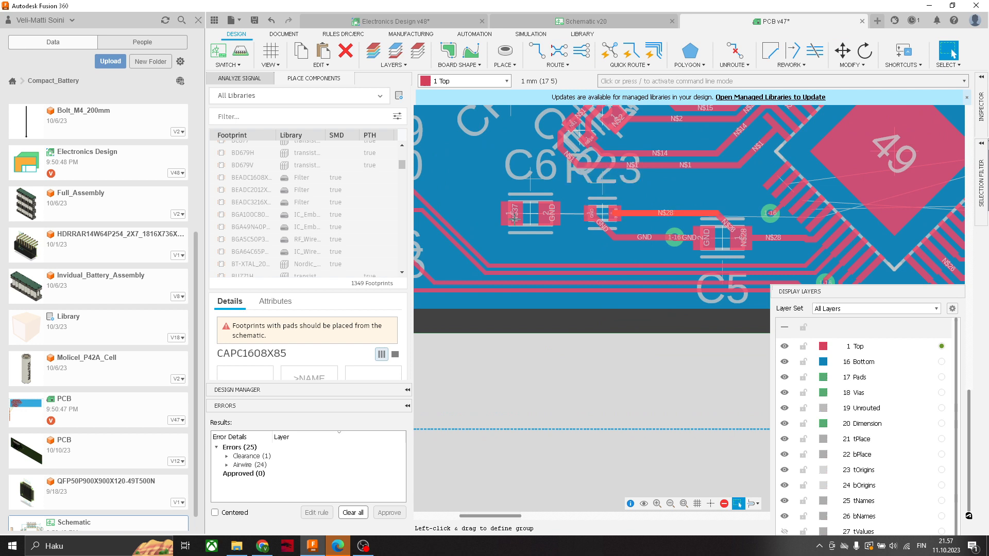
left_click_drag(533, 212, 722, 190)
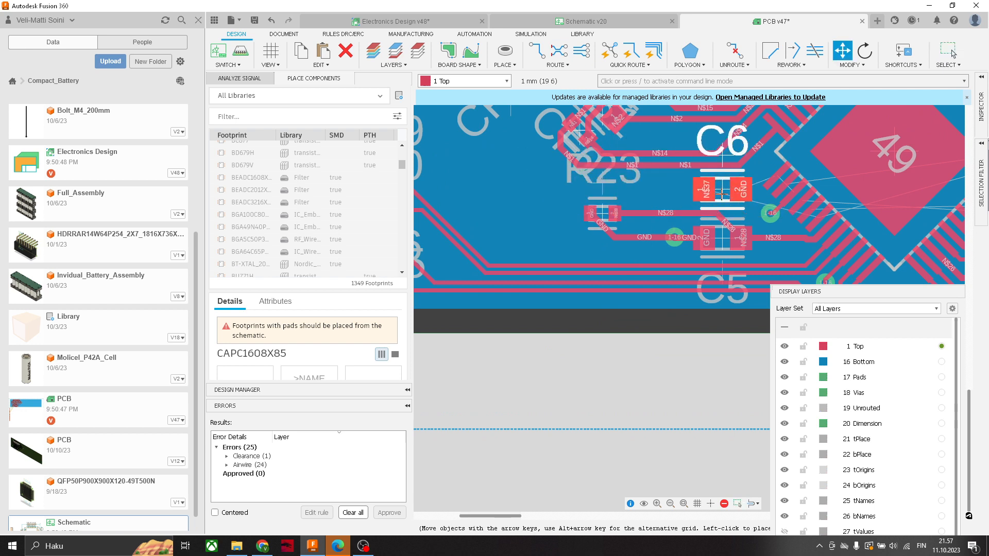
middle_click_drag(690, 212, 650, 225)
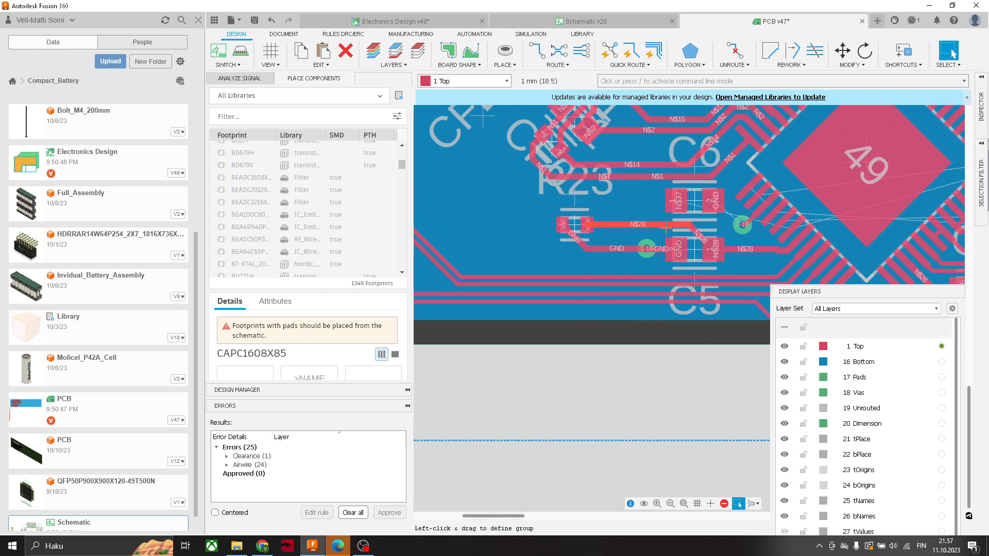
- Delete the N$28 and GND traces that connect resistor R23 to C5 and its via
scroll(577, 225, "up", 2)
scroll(577, 223, "down", 1)
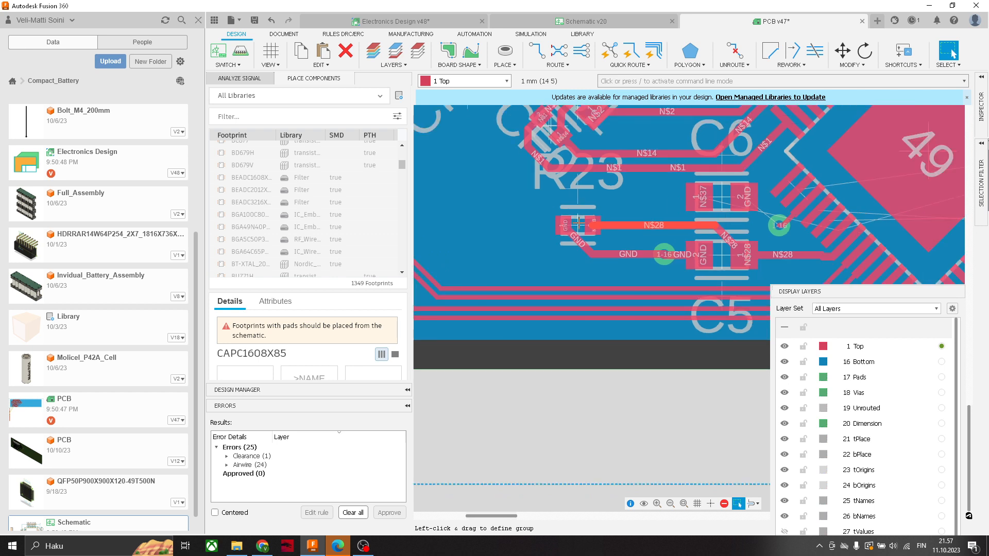
middle_click_drag(689, 237, 672, 246)
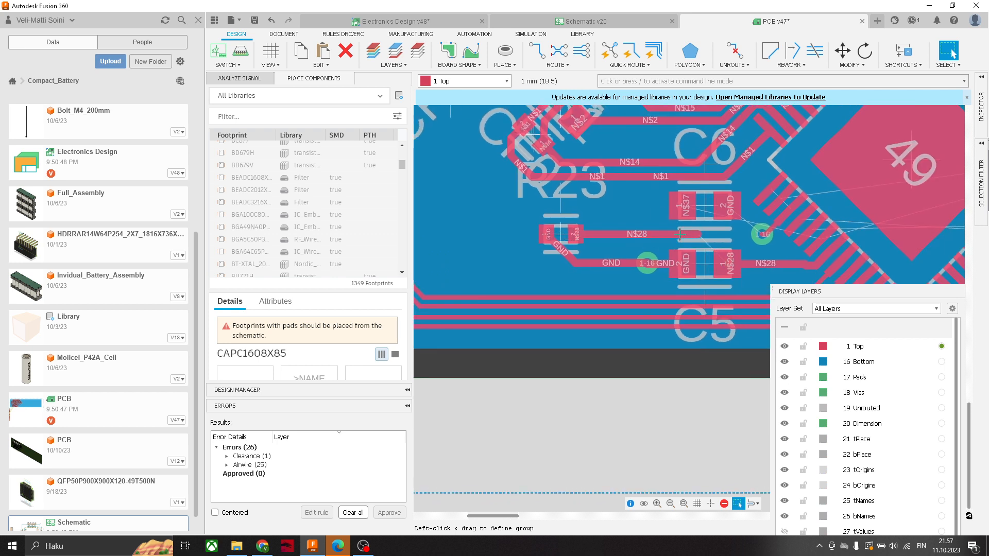
key("Delete")
left_click(562, 253)
key("Delete")
left_click(605, 263)
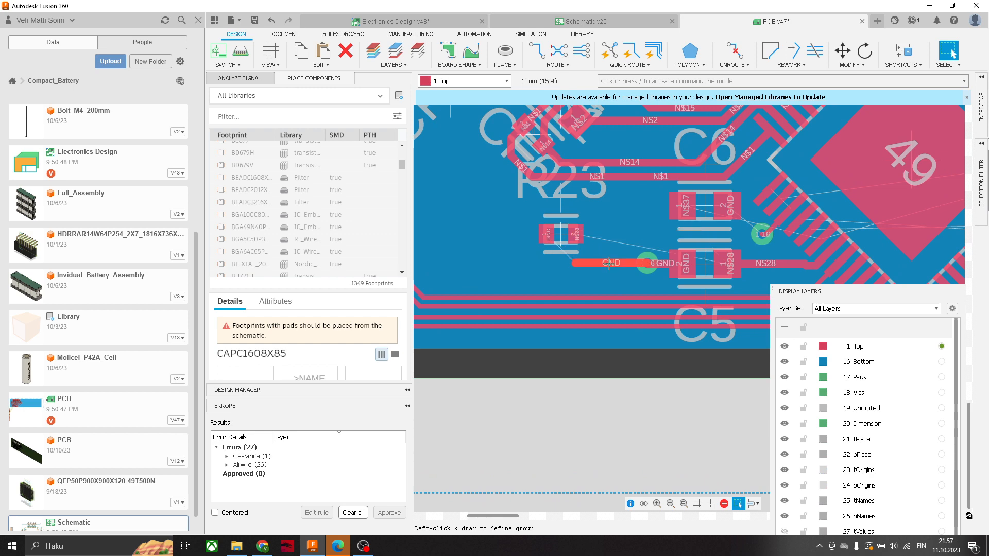
key("Delete")
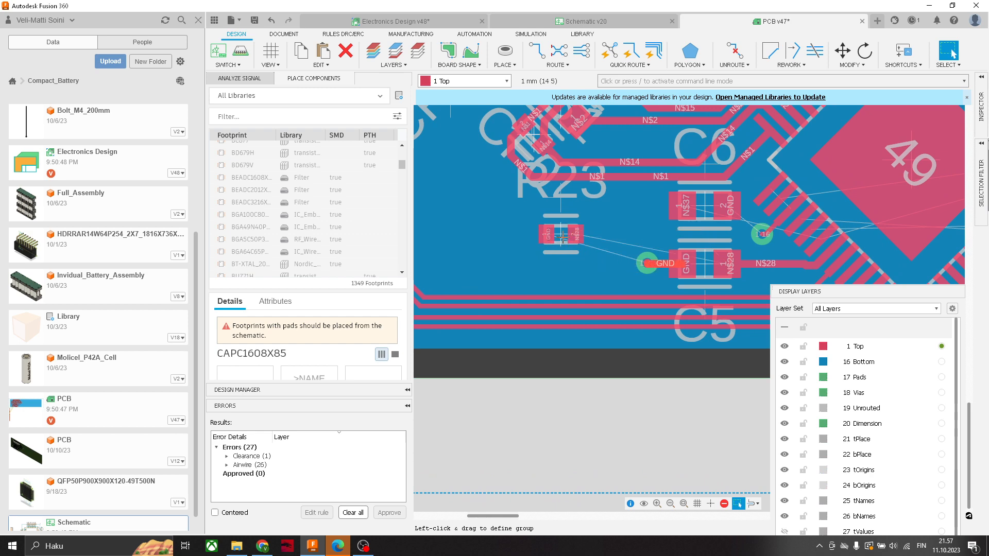
- Move resistor R23 to the free area right of the chip, between R21 and the column of remaining capacitors
scroll(747, 229, "down", 4)
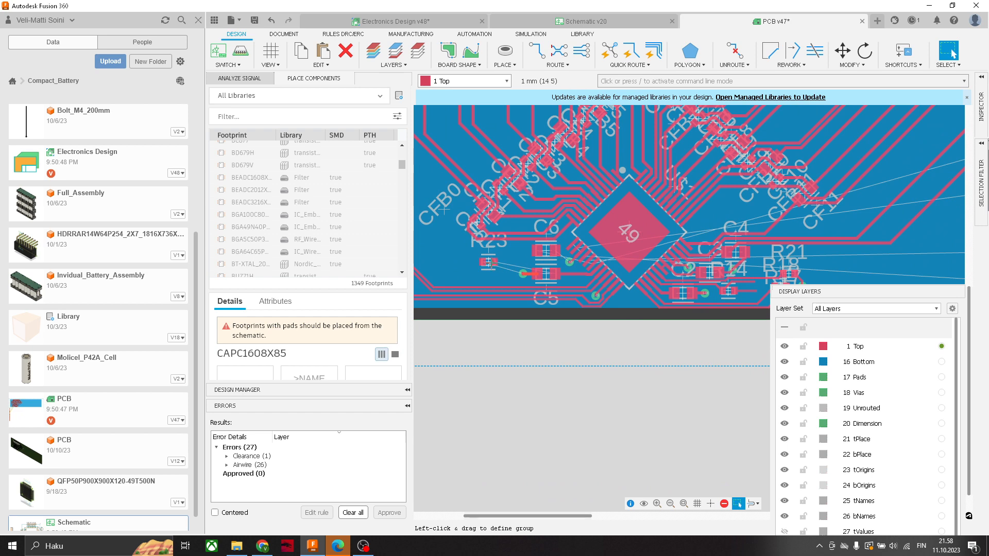
scroll(858, 276, "down", 3)
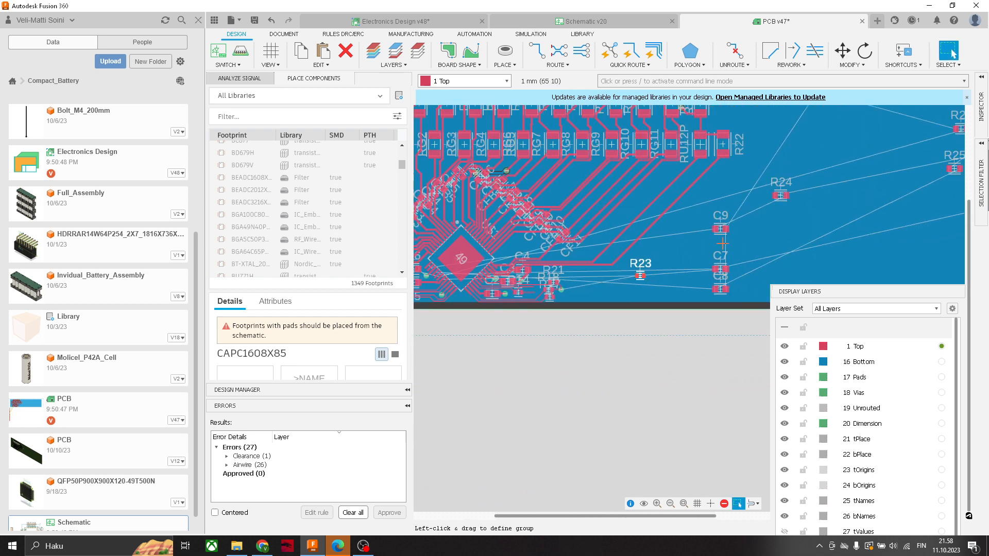
- Move capacitors C7, C8 and C9 to the free area left of C5 and C6, with C8 below C7 and C9 beside C7
middle_click_drag(765, 234, 854, 193)
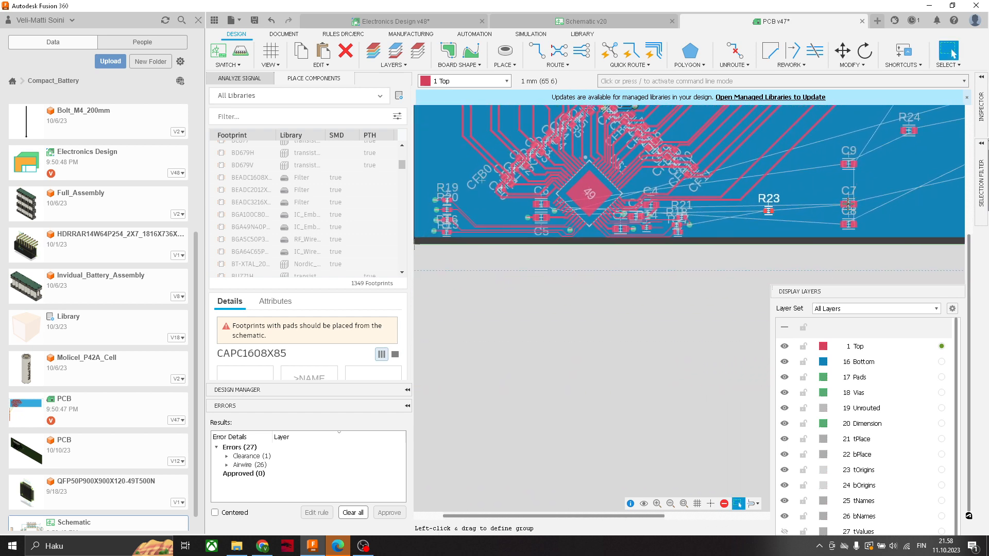
left_click_drag(849, 204, 503, 204)
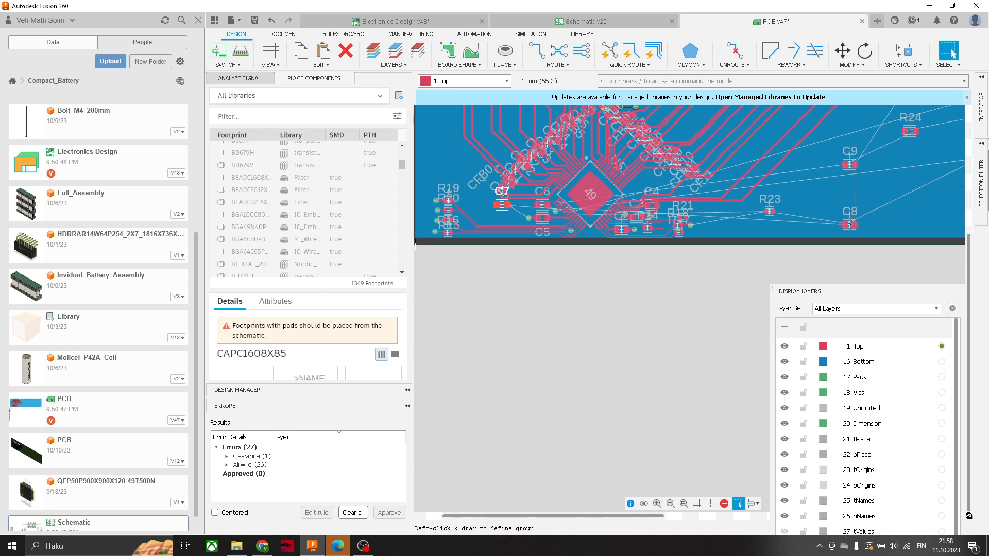
left_click_drag(851, 225, 502, 220)
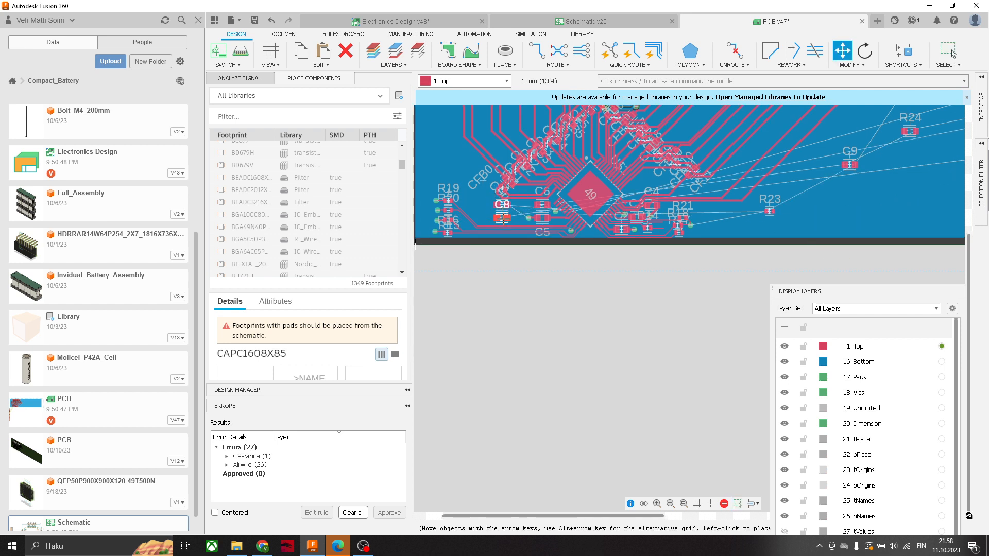
key("Escape")
left_click_drag(849, 164, 480, 203)
scroll(514, 202, "up", 3)
scroll(514, 202, "up", 5)
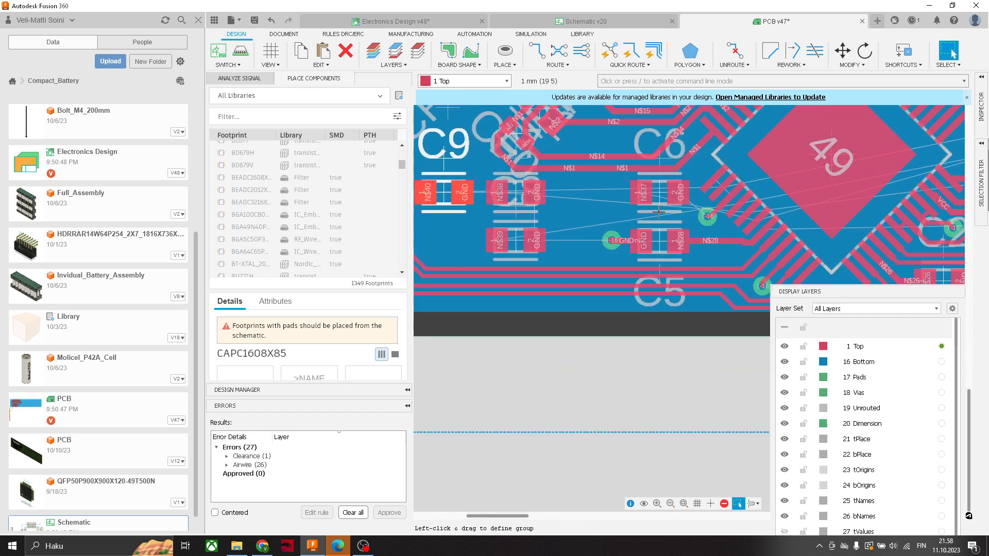
- Move capacitor C5 right along its N$28 trace, closer to the chip's pads and farther from its GND via
scroll(744, 233, "down", 5)
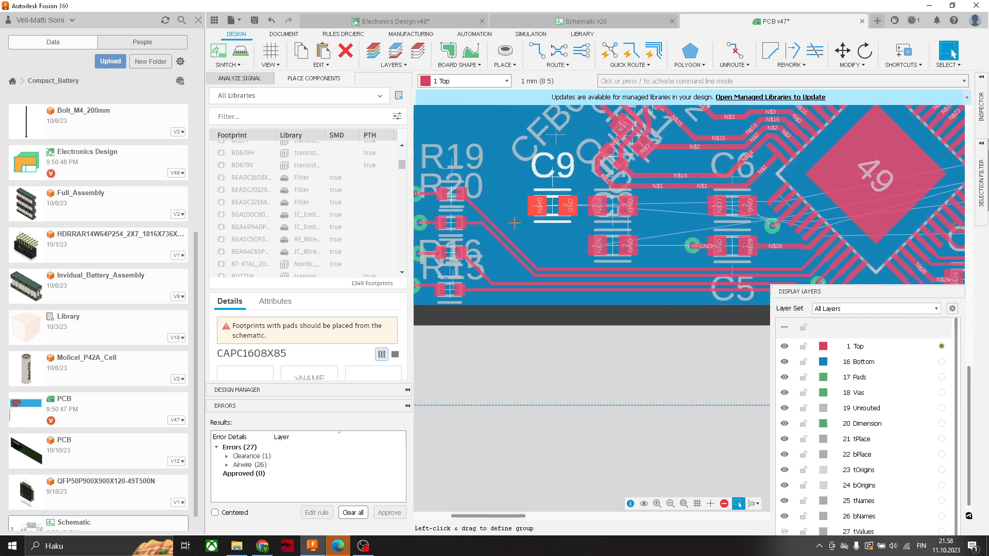
scroll(819, 250, "up", 3)
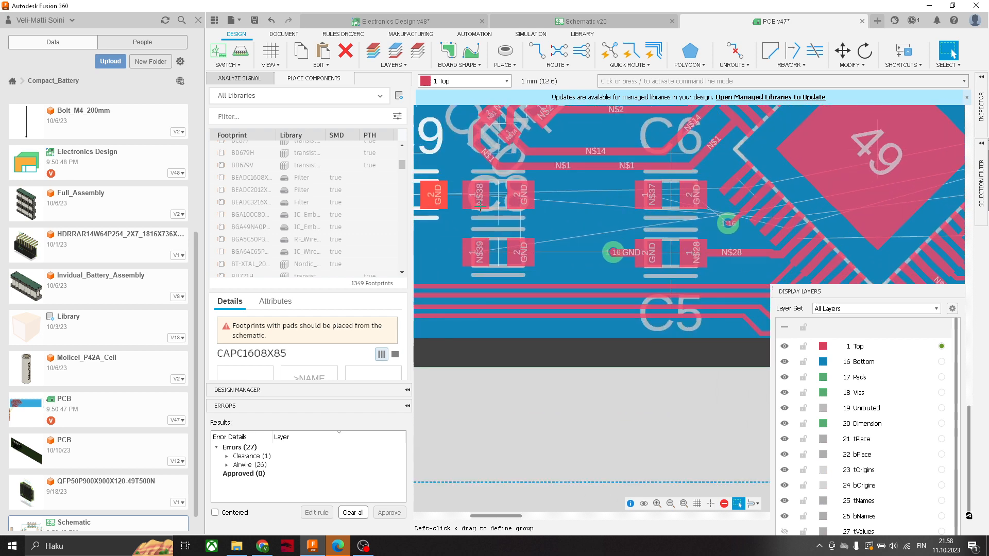
middle_click_drag(800, 242, 709, 267)
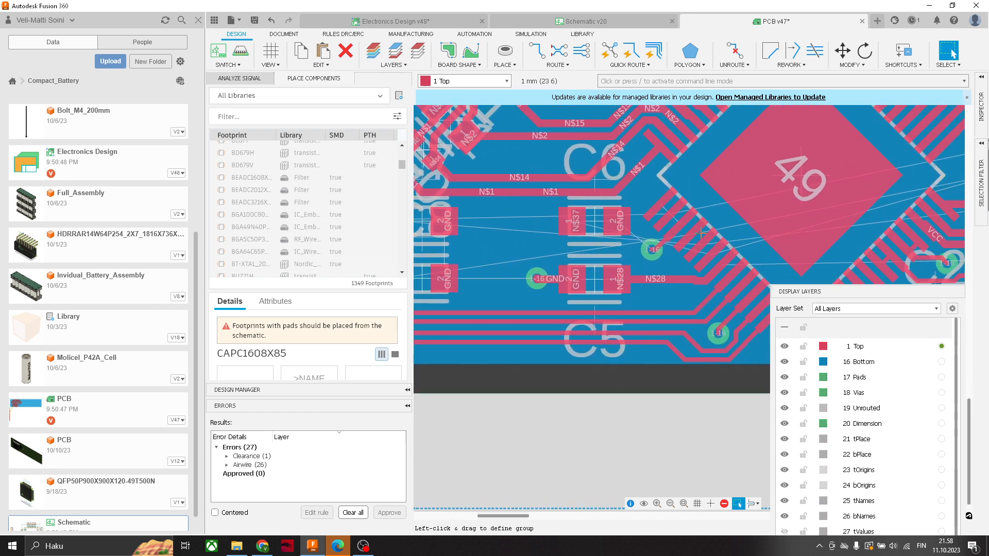
middle_click_drag(595, 271, 739, 242)
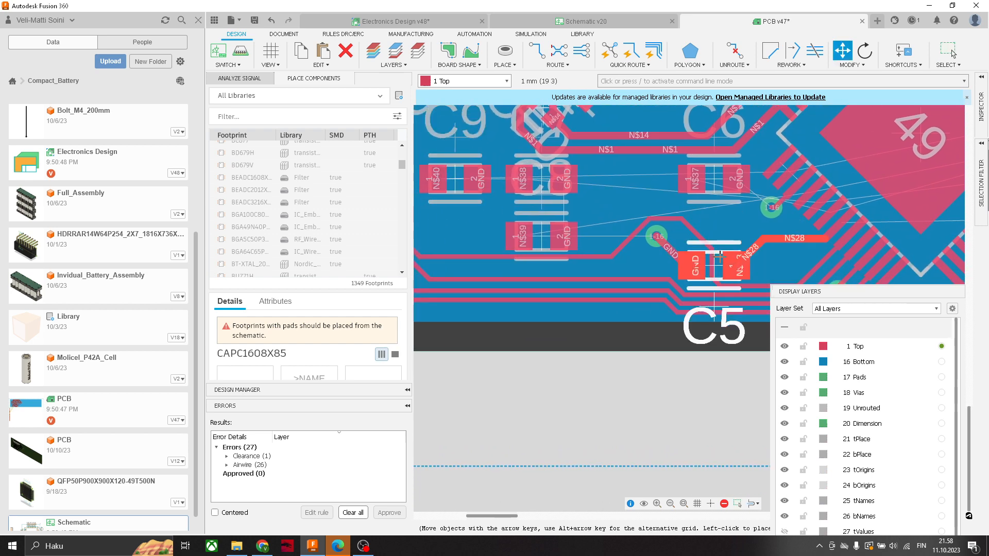
left_click(731, 246)
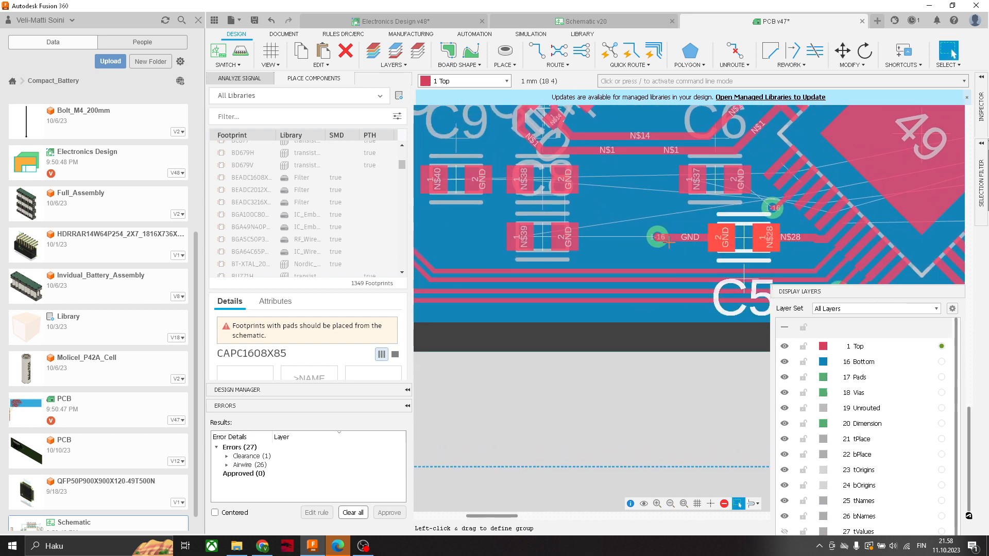
key("Escape")
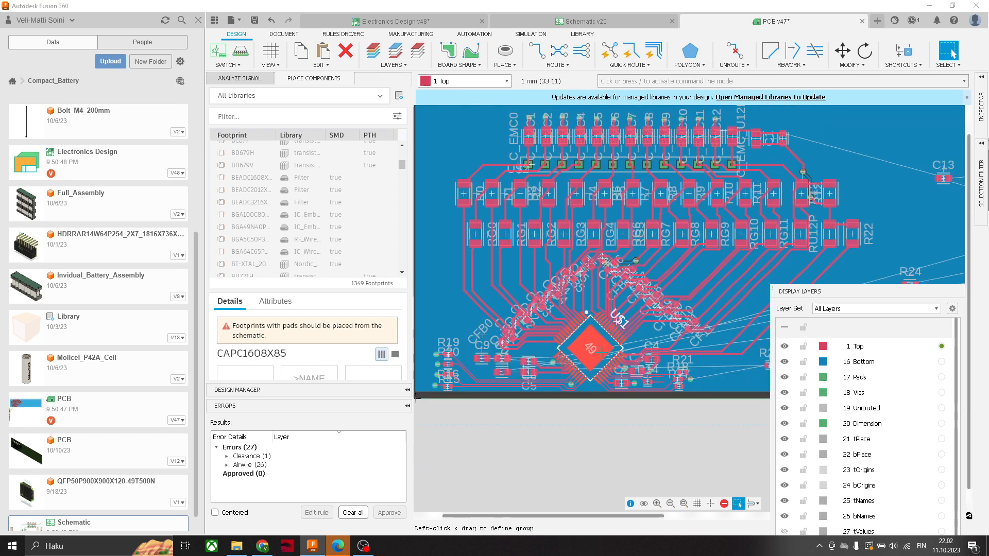
- Examine the traces running from chip U$1's upper pads through the diagonal capacitor rows to the RG resistors
scroll(619, 334, "up", 3)
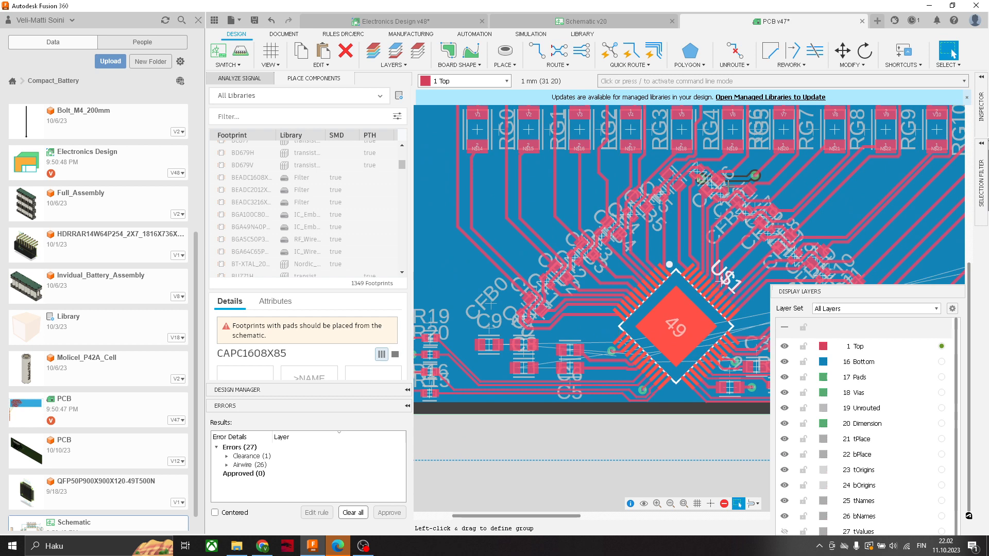
middle_click_drag(740, 184, 693, 231)
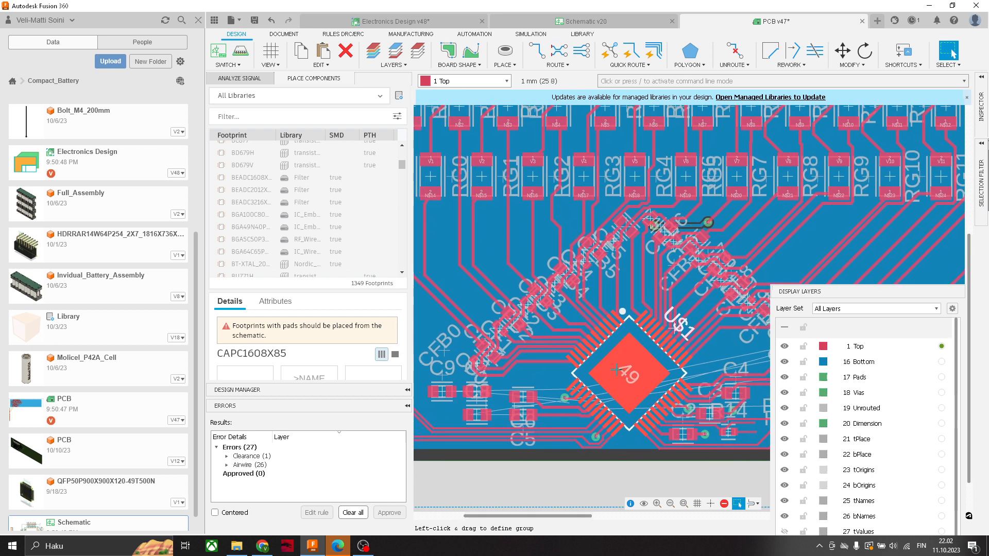
scroll(622, 310, "down", 1)
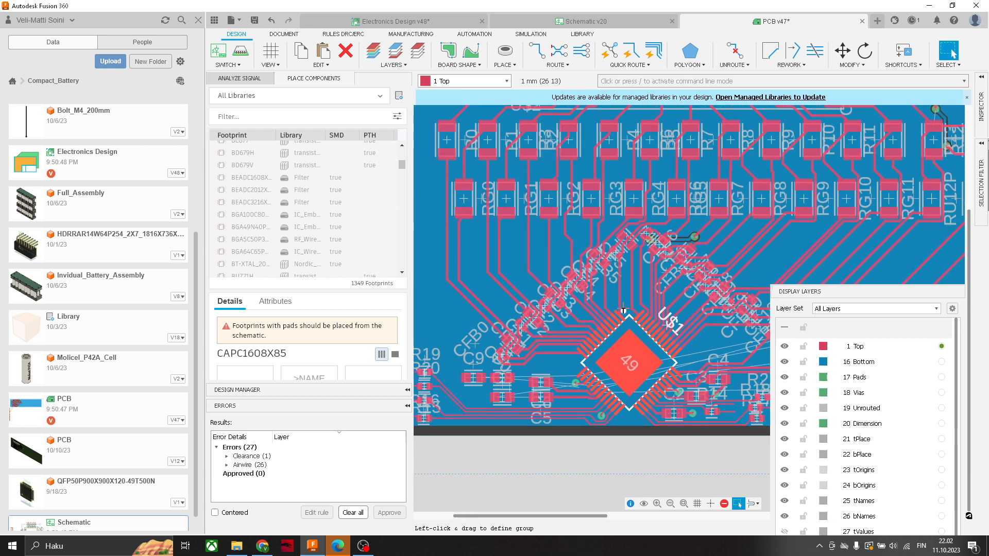
middle_click_drag(623, 310, 629, 326)
scroll(582, 377, "up", 3)
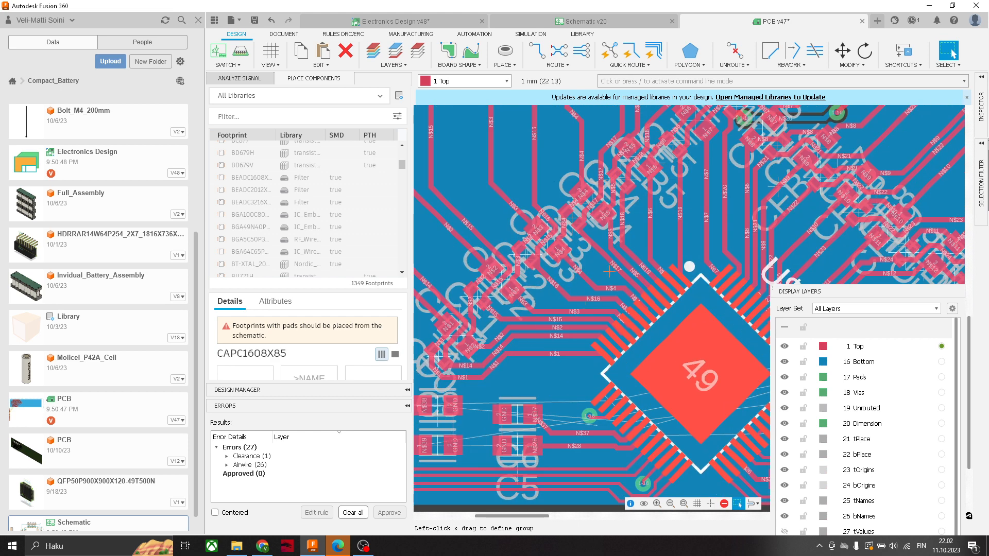
middle_click_drag(711, 217, 635, 278)
scroll(613, 337, "down", 3)
scroll(618, 337, "down", 2)
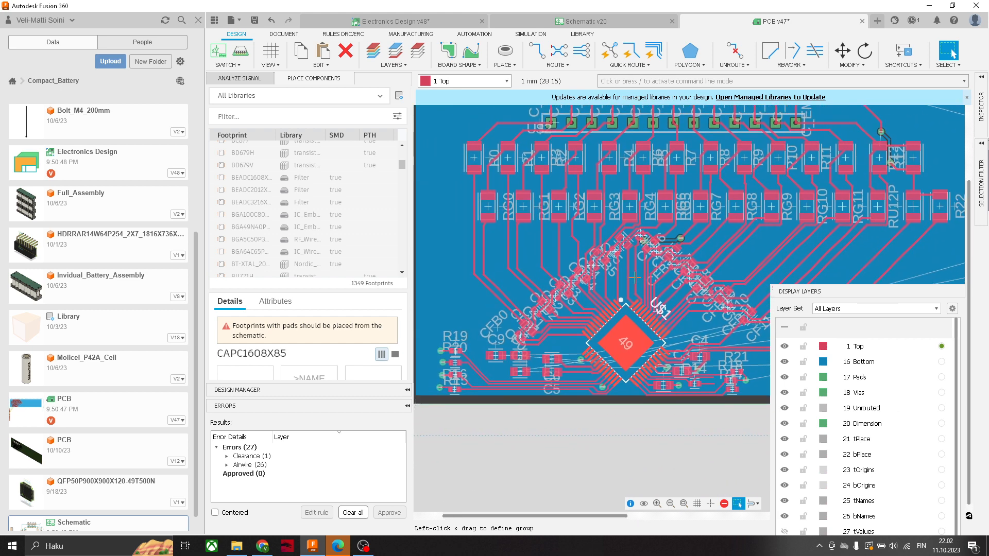
scroll(586, 310, "up", 5)
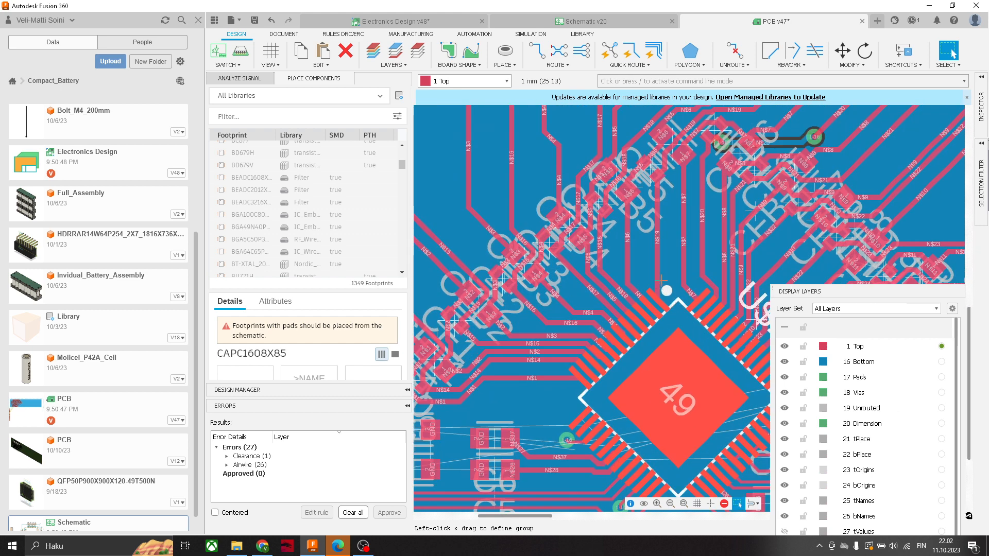